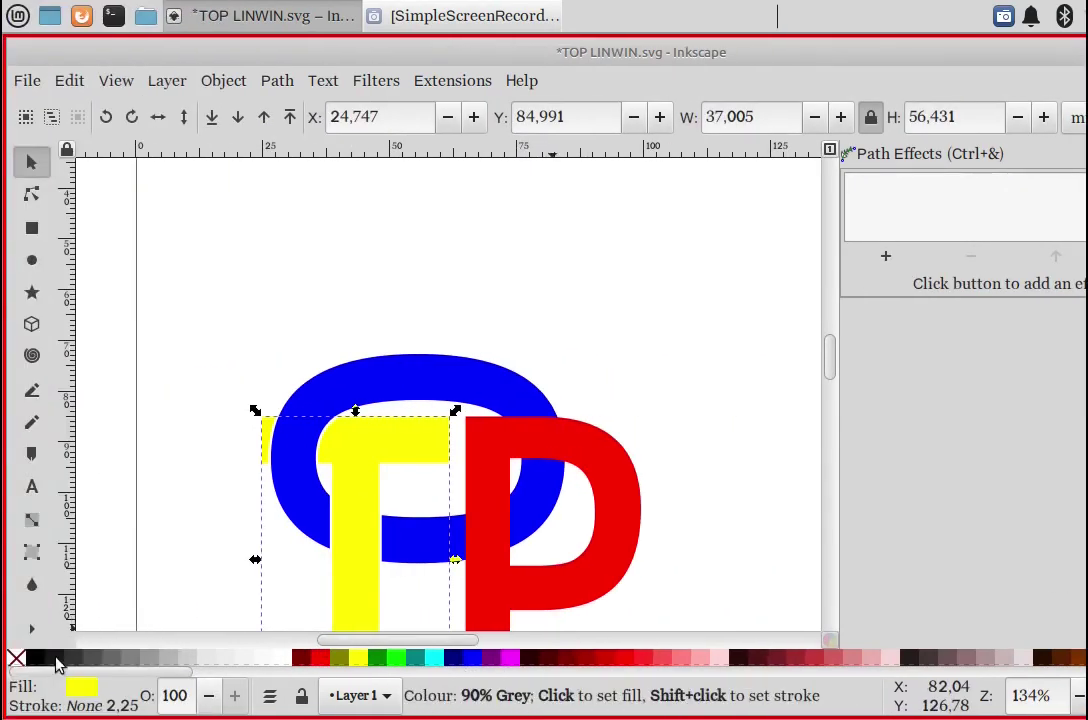
Step: Fill the T with 90% grey and zoom in on the top of the red P
left_click(56, 665)
key("Escape")
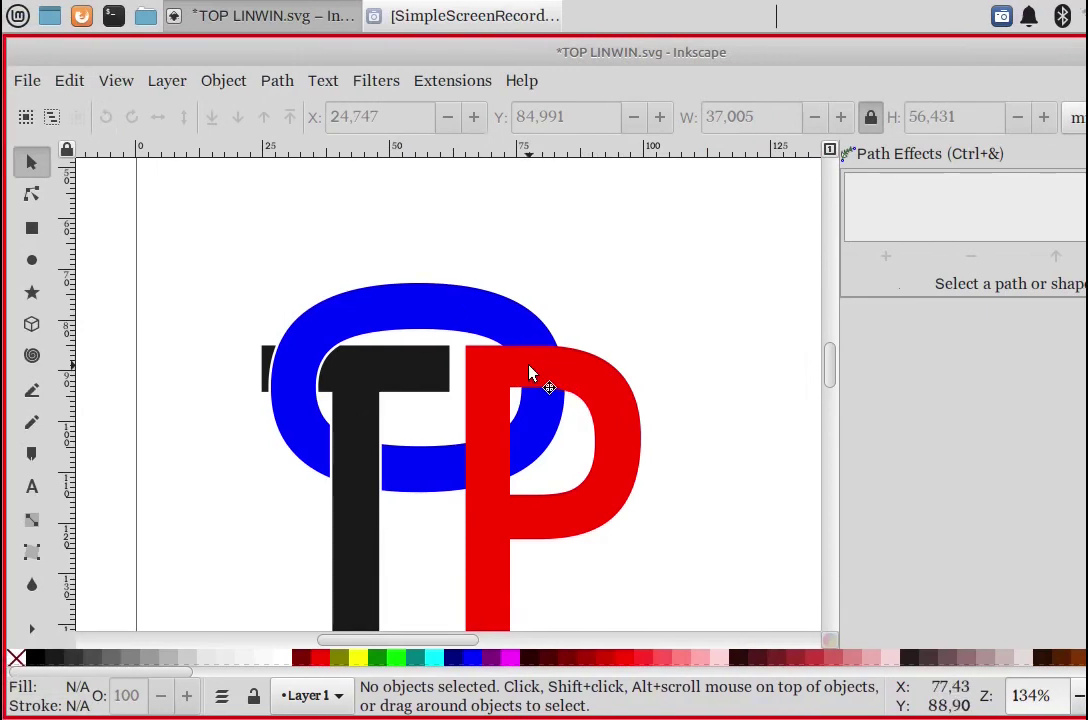
left_click(31, 628)
left_click(80, 674)
left_click_drag(433, 307, 545, 405)
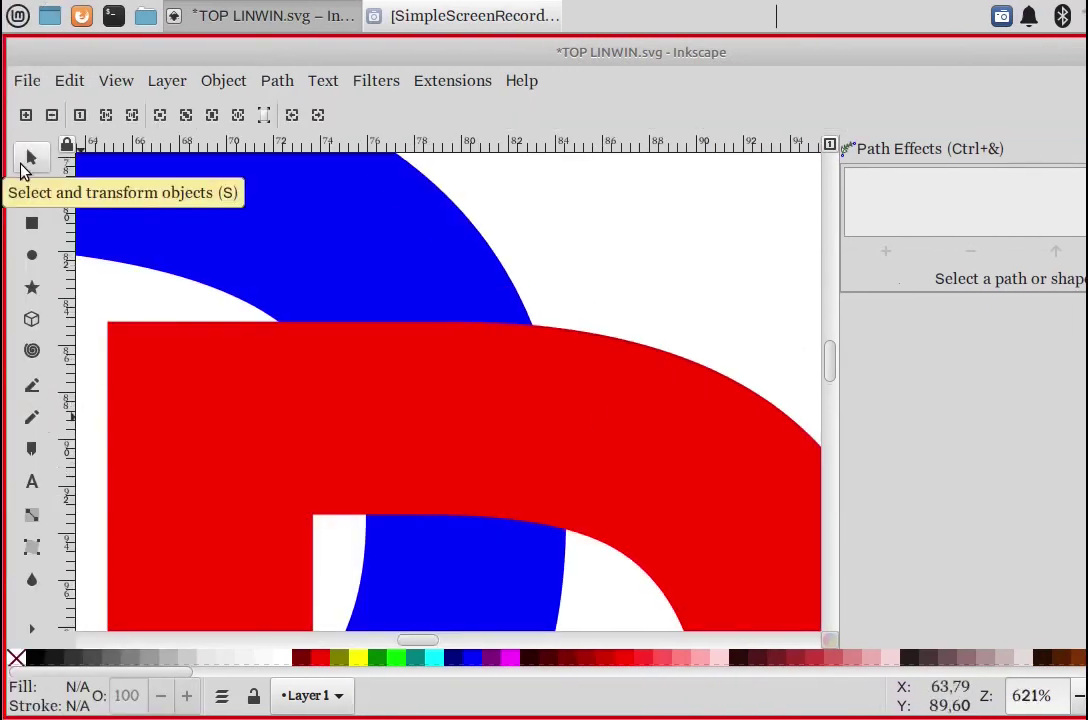
Step: Draw a four-corner cutting shape where the P crosses the top of the ring
left_click(31, 390)
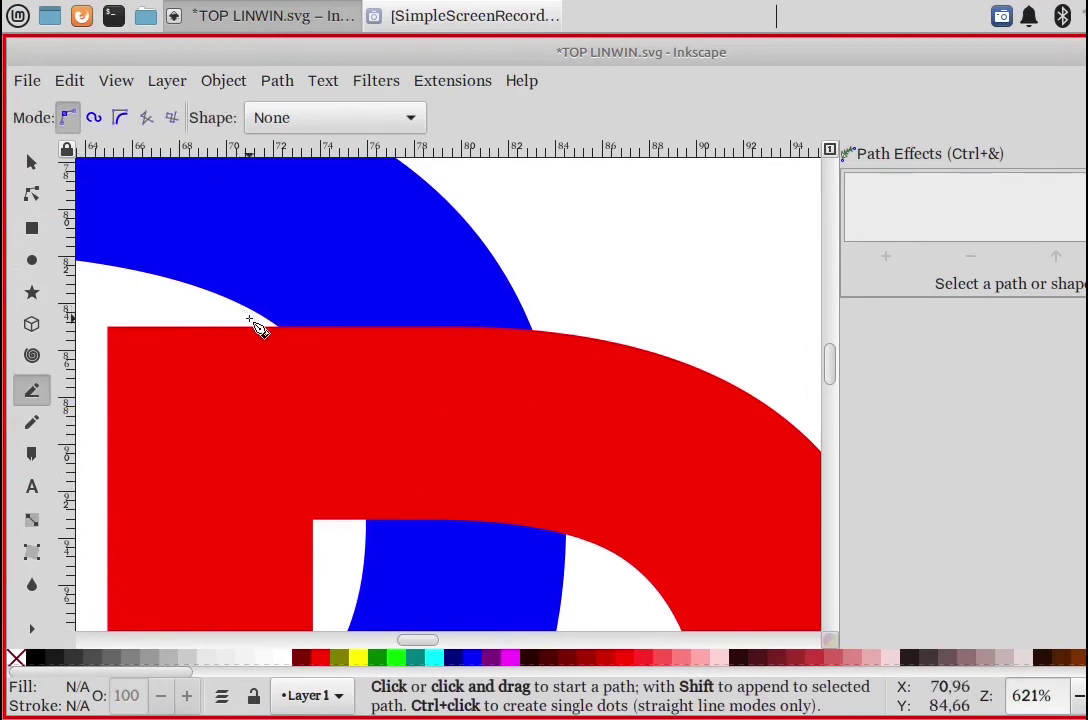
left_click(261, 306)
left_click(280, 542)
left_click(600, 560)
left_click(578, 308)
left_click(262, 305)
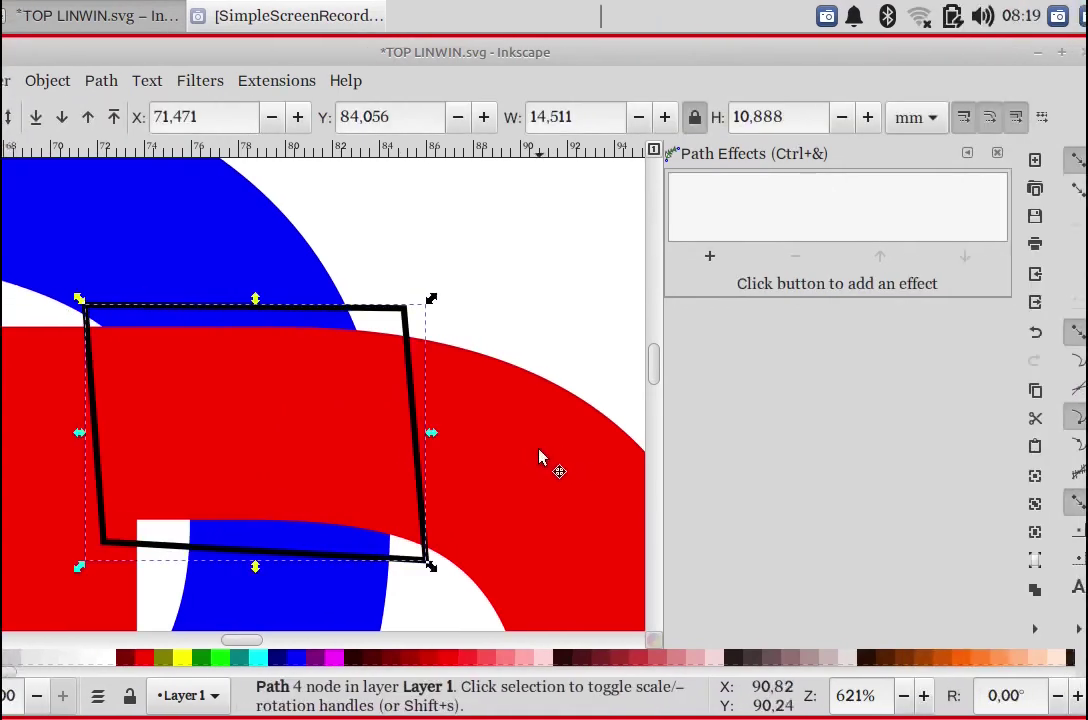
Step: Intersect a duplicate of the red P with the cutting shape
left_click(546, 503)
left_click(68, 80)
key("Escape")
left_click(546, 307, "shift")
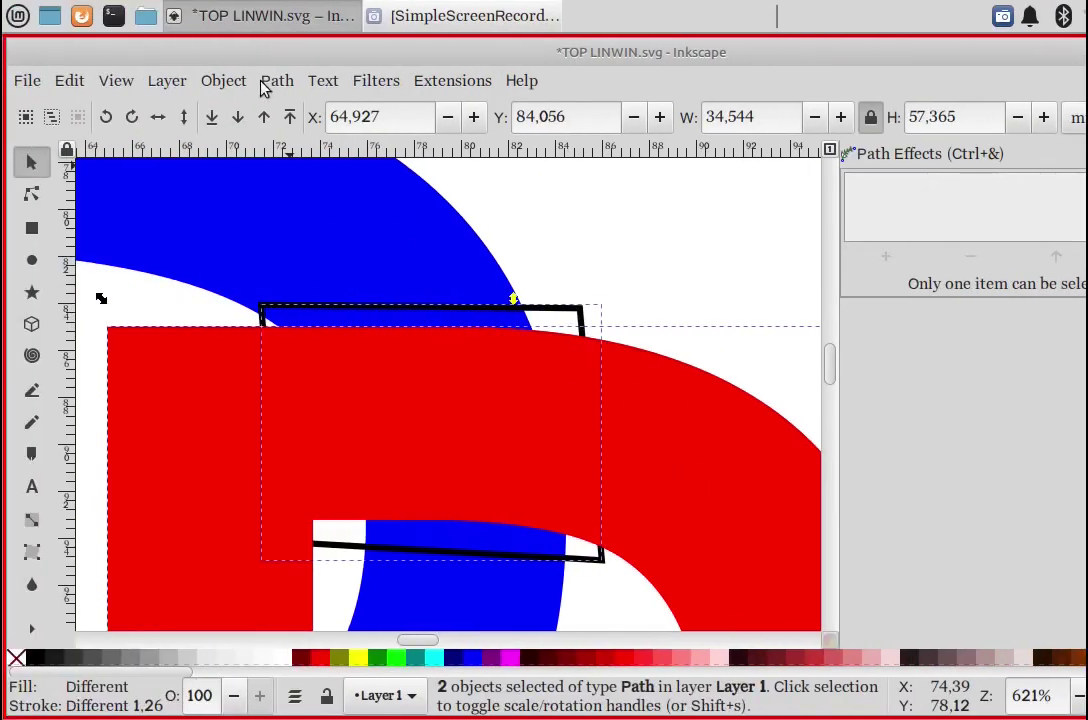
left_click(277, 80)
Step: Give the cut piece a 0.5 Offset path effect and union it with the red P
left_click(360, 253)
left_click(687, 253)
left_click(886, 392)
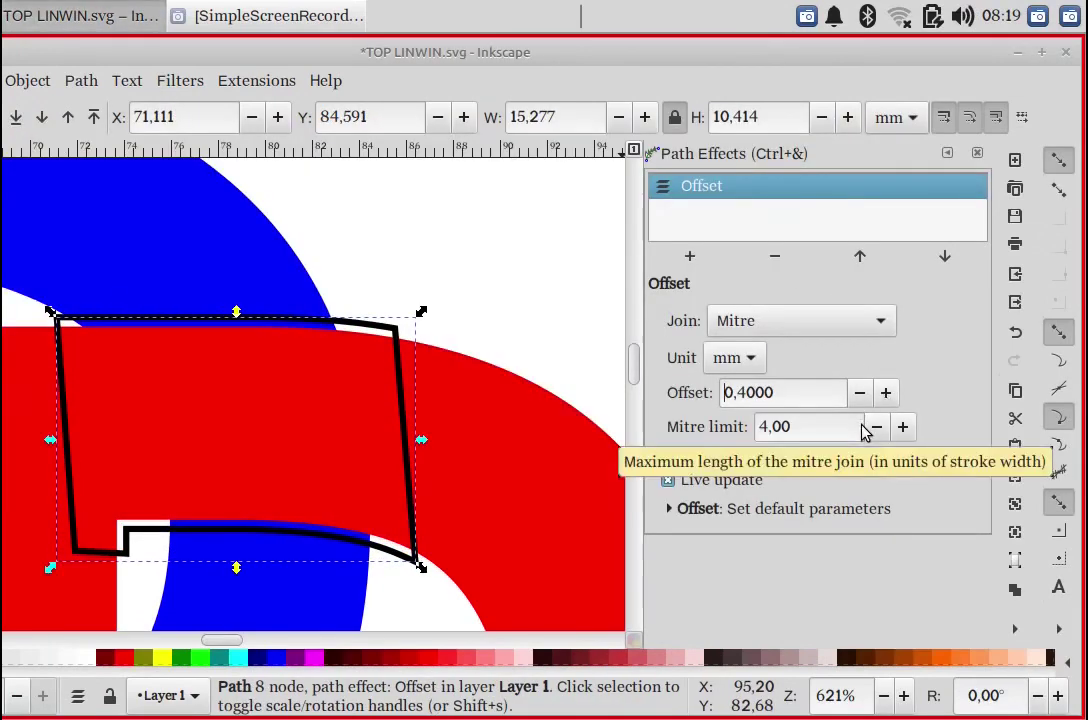
left_click(886, 392)
left_click(396, 474, "shift")
left_click(277, 80)
left_click(288, 205)
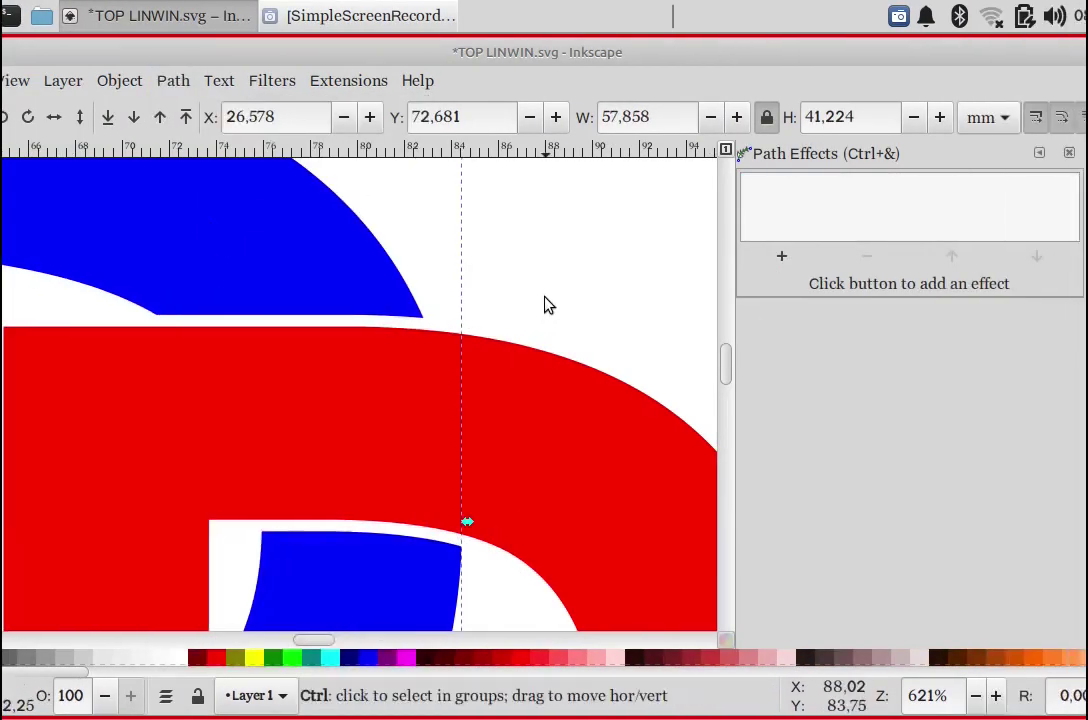
scroll(544, 304, "down", 4)
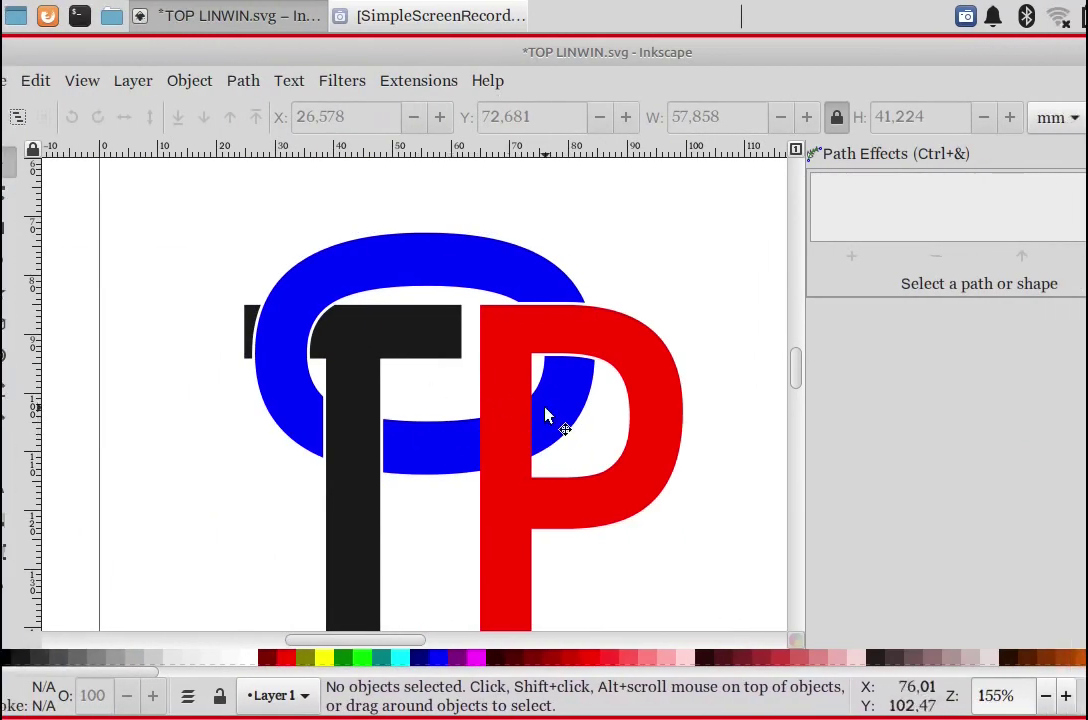
Step: Zoom in on the P's lower bowl and draw a four-corner cutting shape over the overlap
key("z")
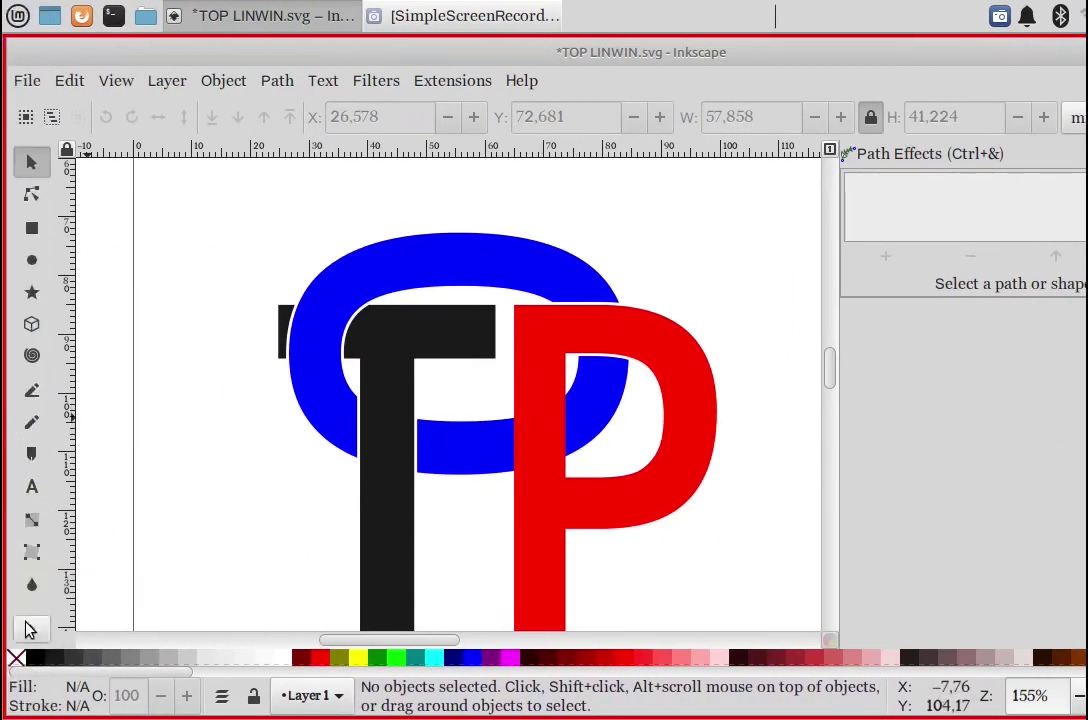
left_click_drag(405, 345, 547, 498)
key("b")
left_click(323, 280)
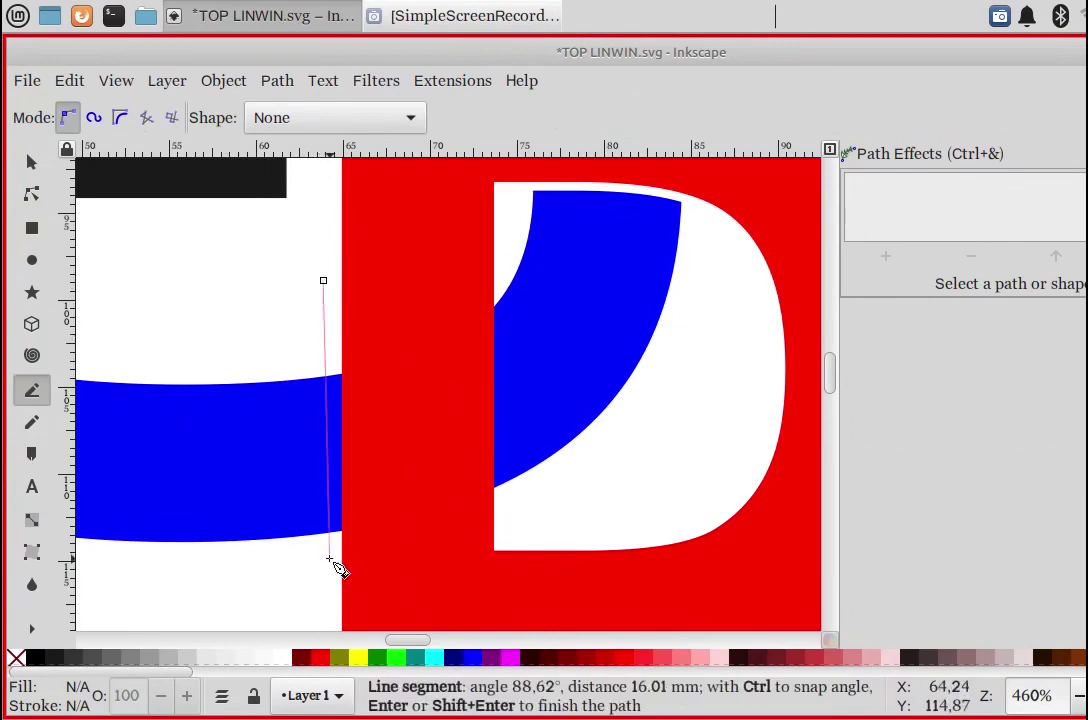
left_click(328, 555)
left_click(525, 533)
left_click(514, 258)
left_click(323, 280)
Step: Intersect a duplicate of the blue ring with the cutting shape
key("s")
left_click(170, 466)
left_click(69, 80)
key("Escape")
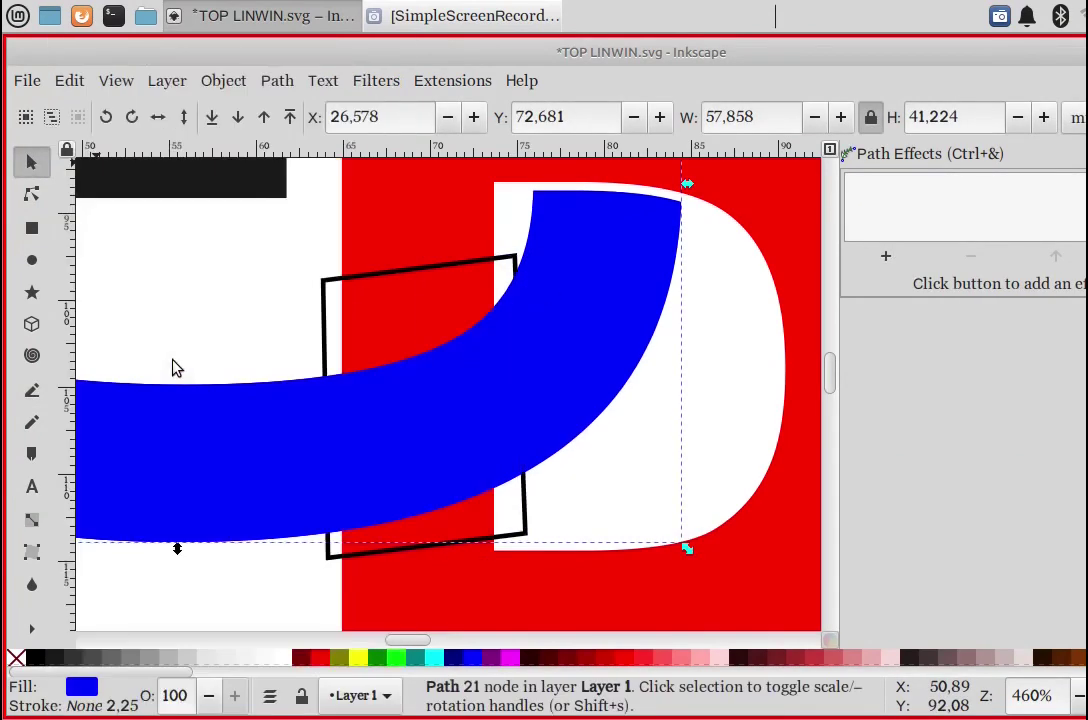
key("Escape")
left_click(192, 434)
left_click(377, 279, "shift")
left_click(277, 80)
Step: Give the ring piece a 0.5 Offset path effect and intersect it with the second path
left_click(268, 343)
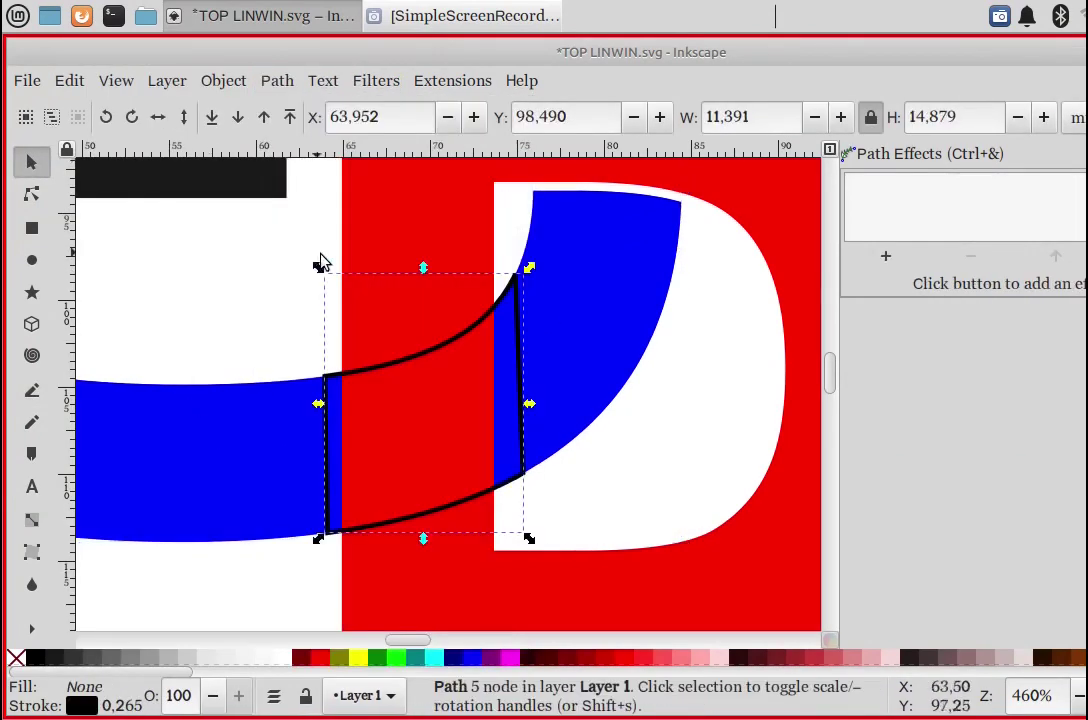
left_click(885, 256)
scroll(690, 263, "down", 3)
left_click(690, 263)
left_click(885, 389)
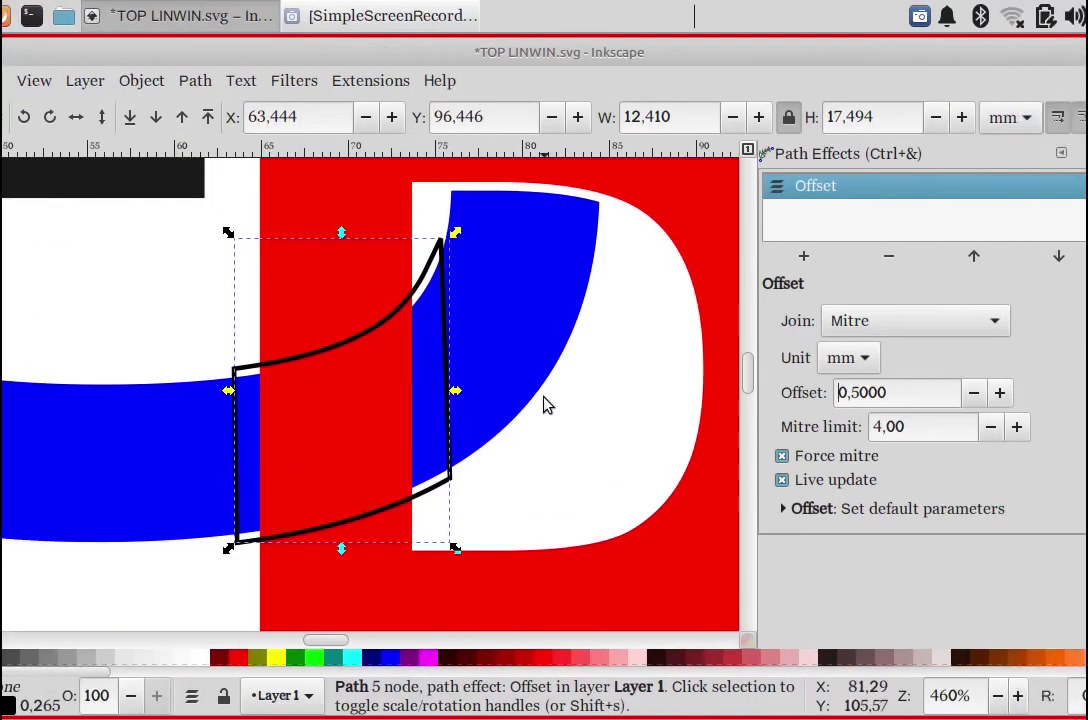
left_click(546, 420, "shift")
left_click(277, 80)
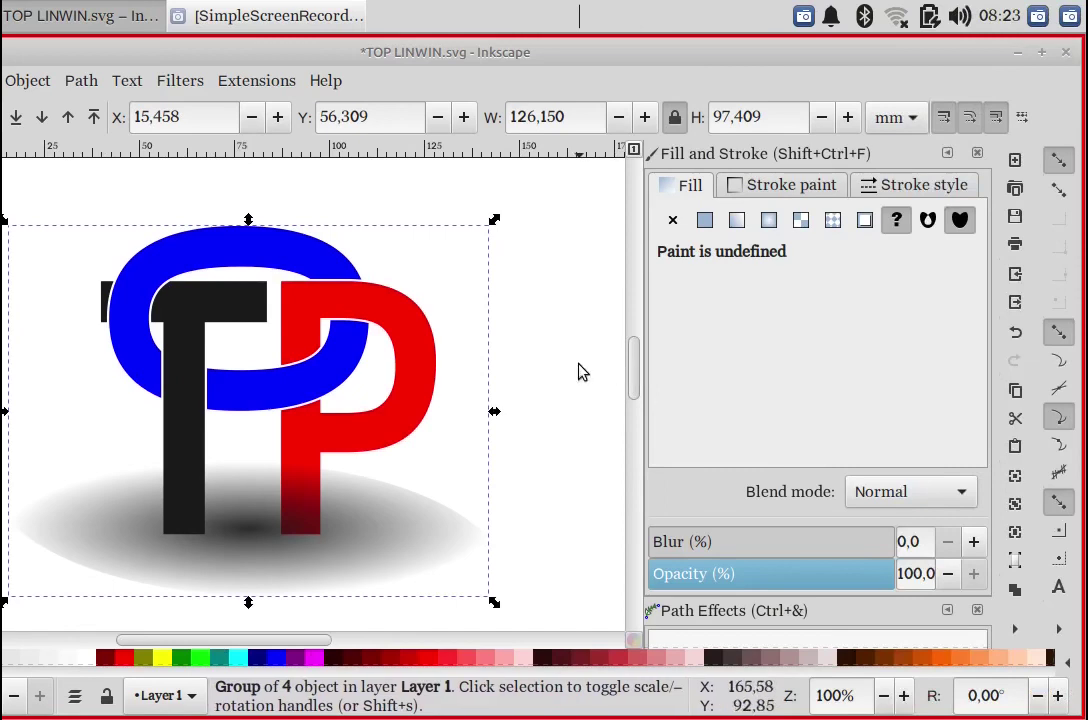
left_click(583, 372)
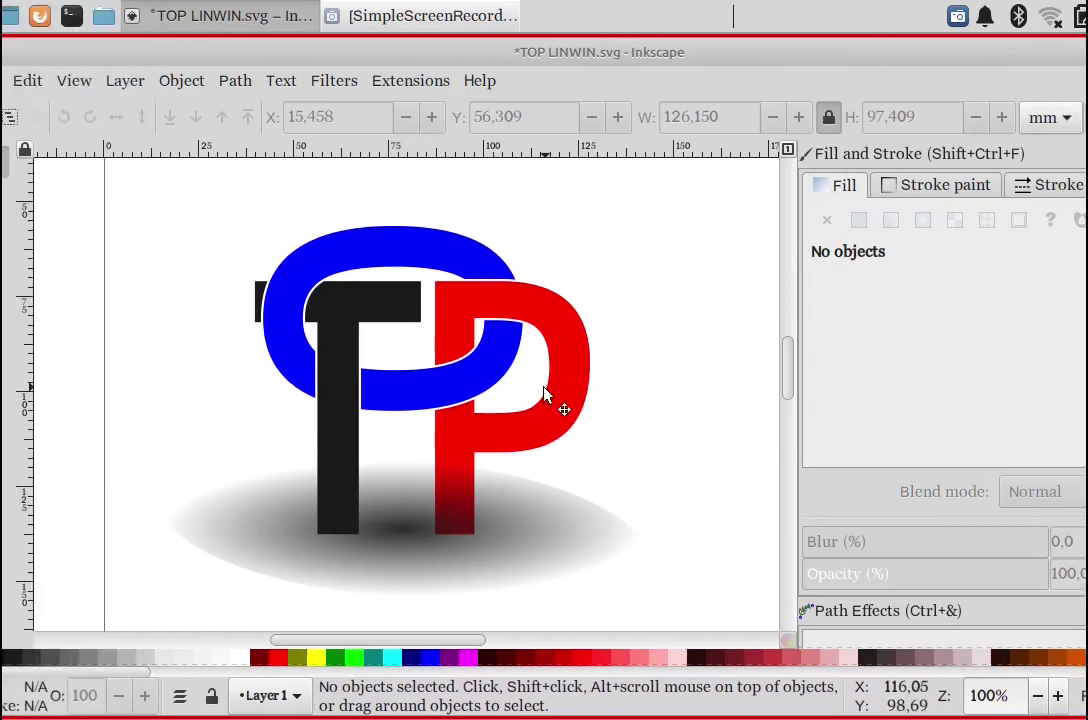
left_click(400, 392)
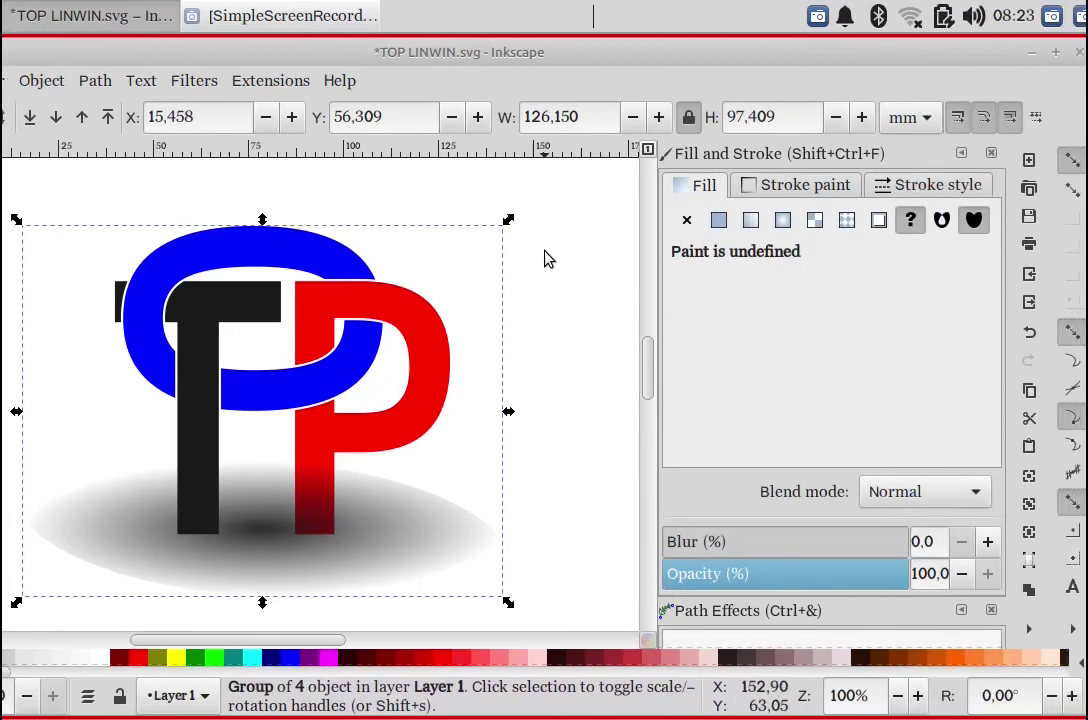
left_click(546, 259)
left_click(547, 375)
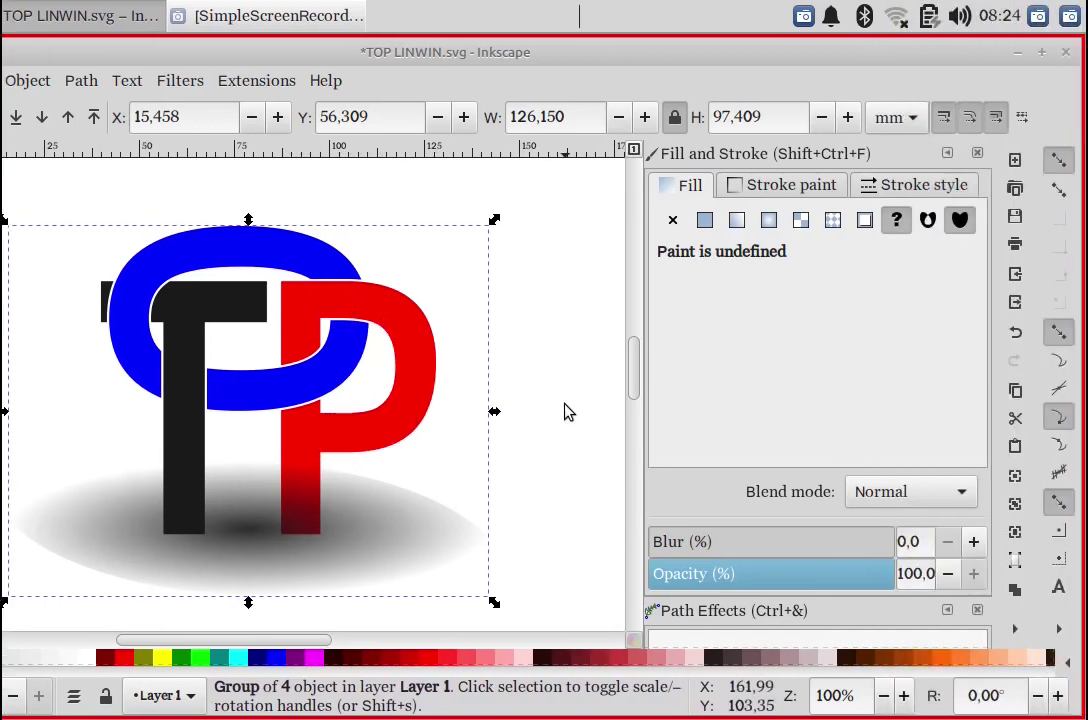
Step: Type 'TOP' on the blank page and lock proportional width/height scaling
left_click(567, 411)
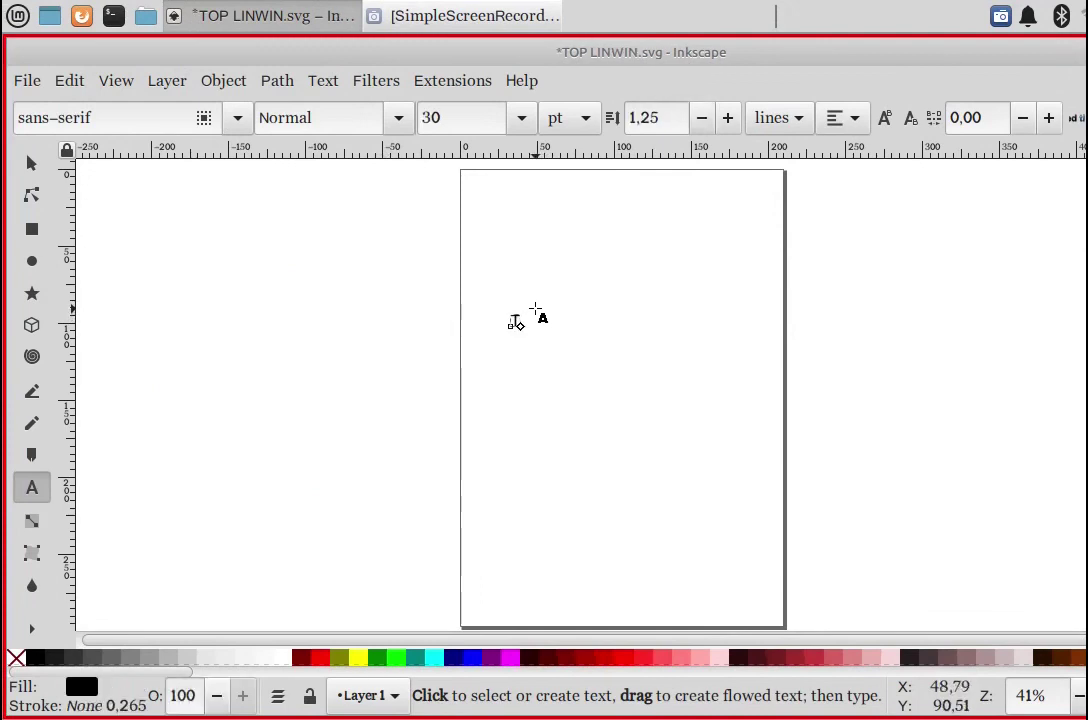
type("TOP")
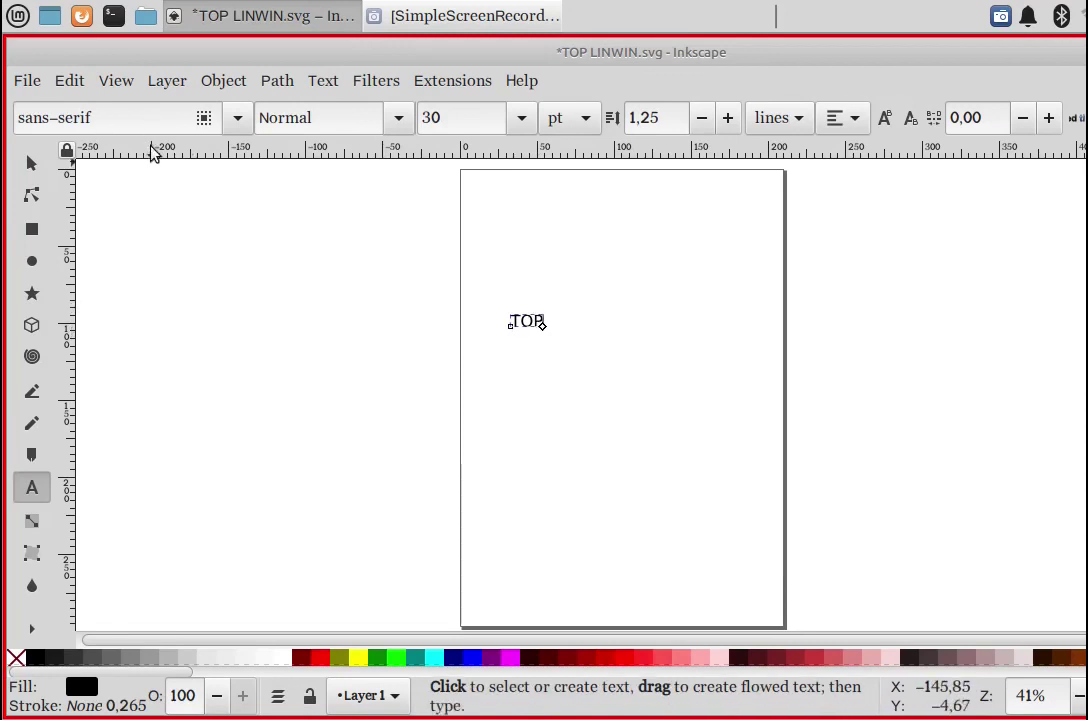
left_click(30, 165)
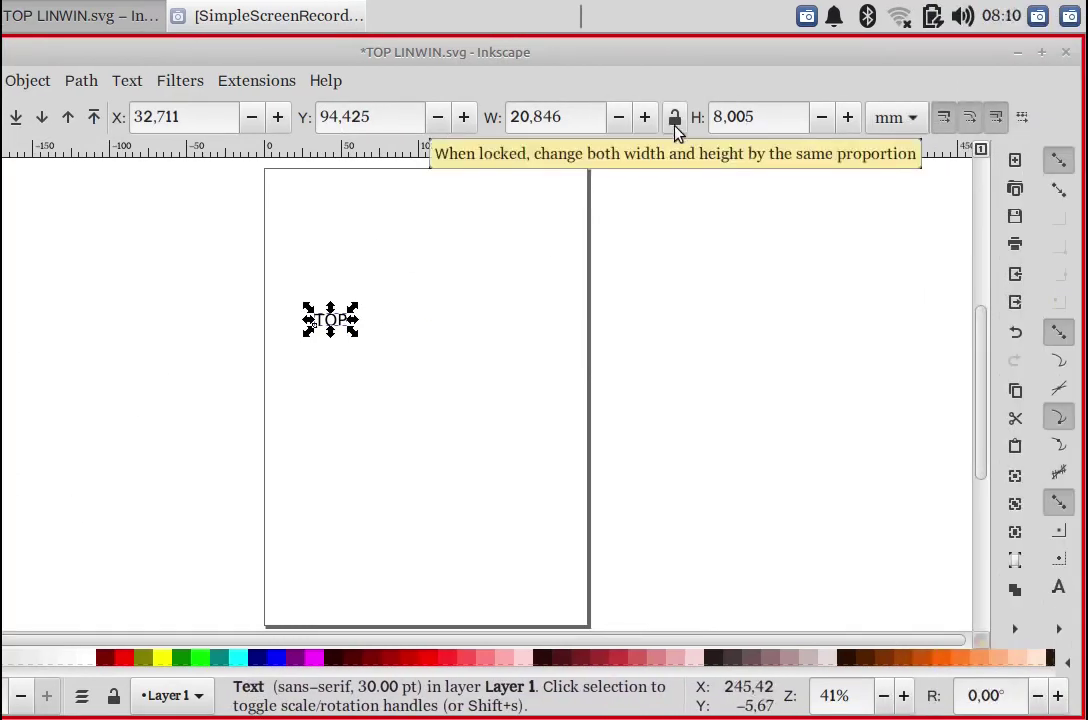
left_click(675, 118)
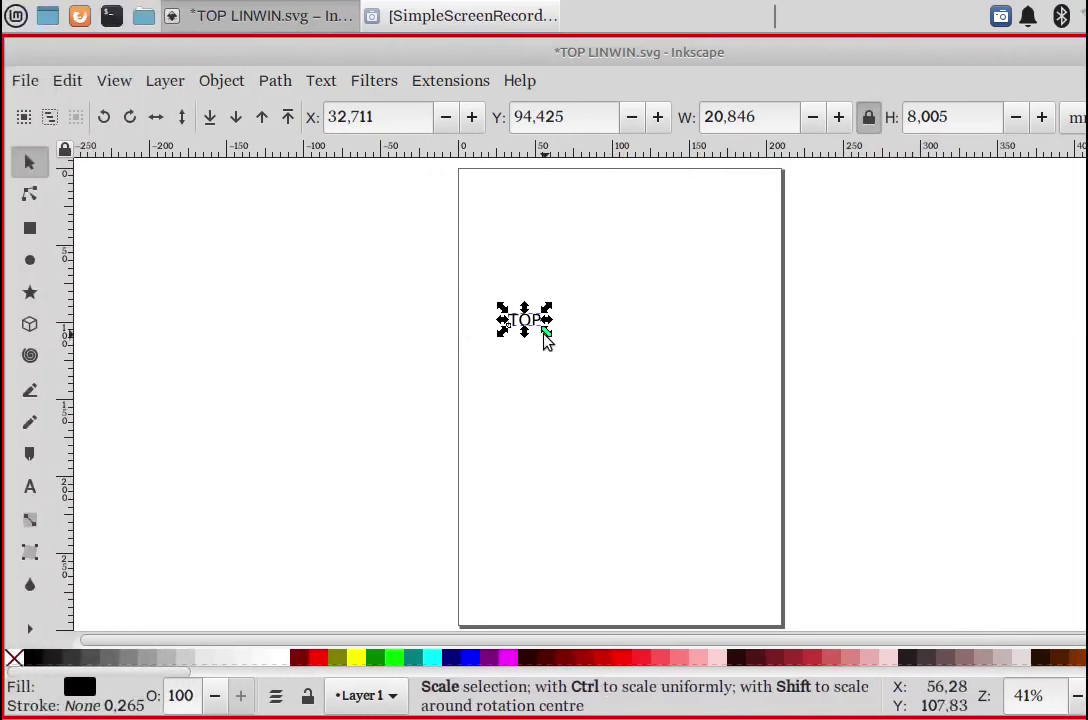
Step: Enlarge the TOP text and set its font to Dyuthi, after trying Chandas
mouse_move(546, 340)
left_mouse_down()
mouse_move(558, 432)
mouse_move(618, 460)
left_mouse_up()
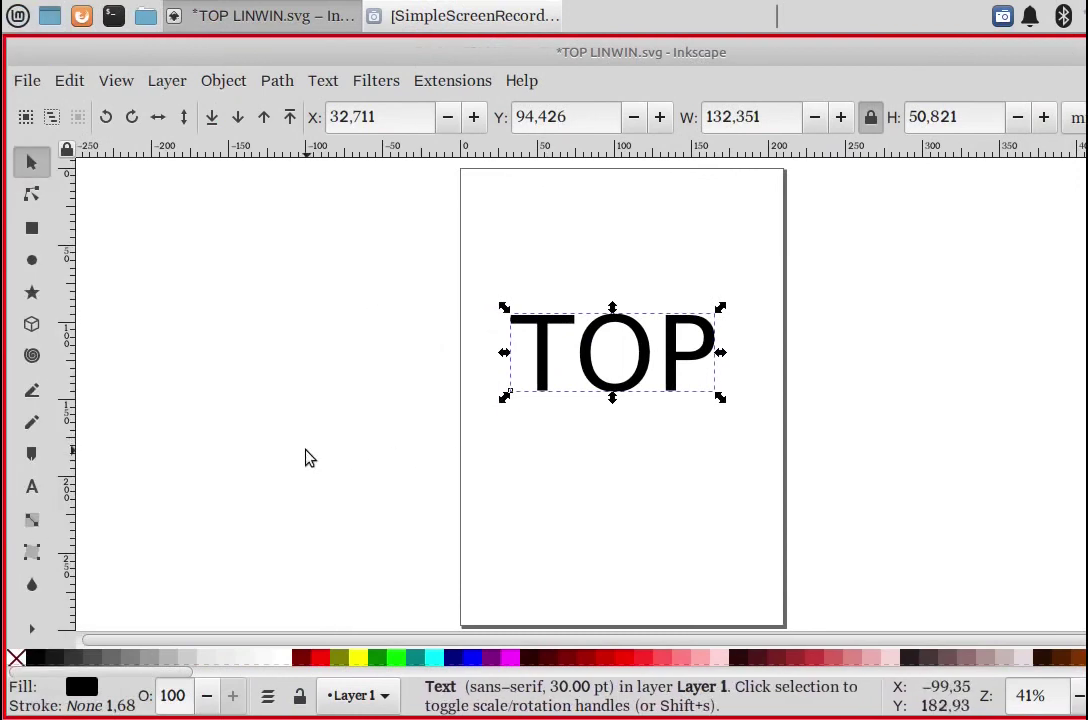
left_click(31, 489)
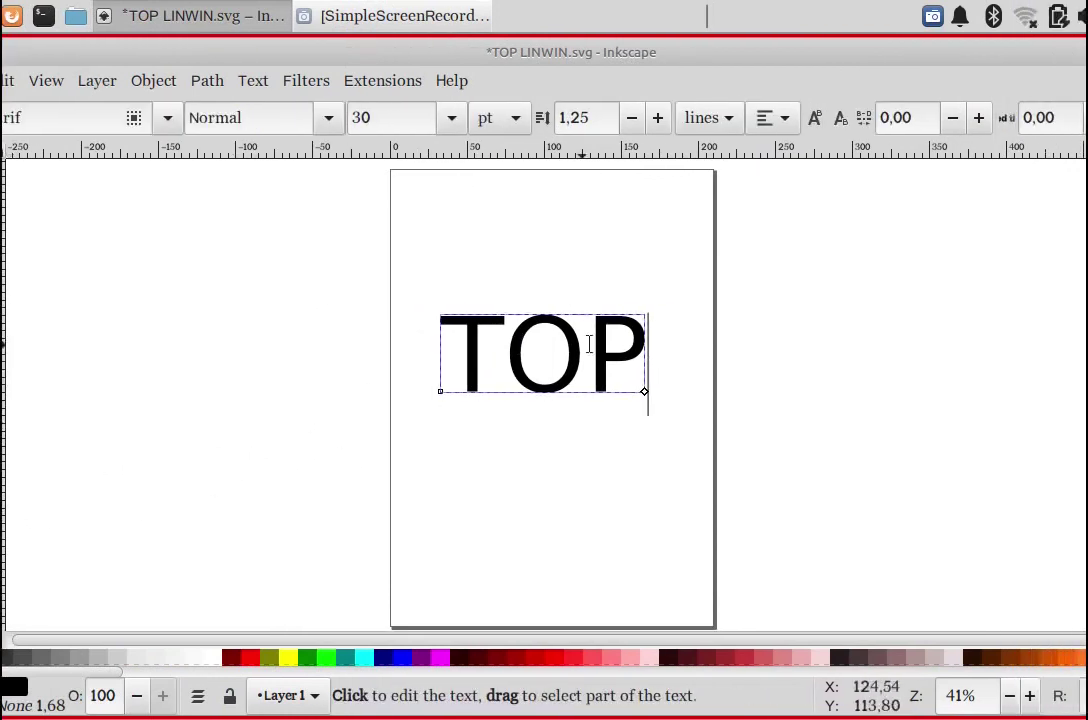
left_click(490, 345)
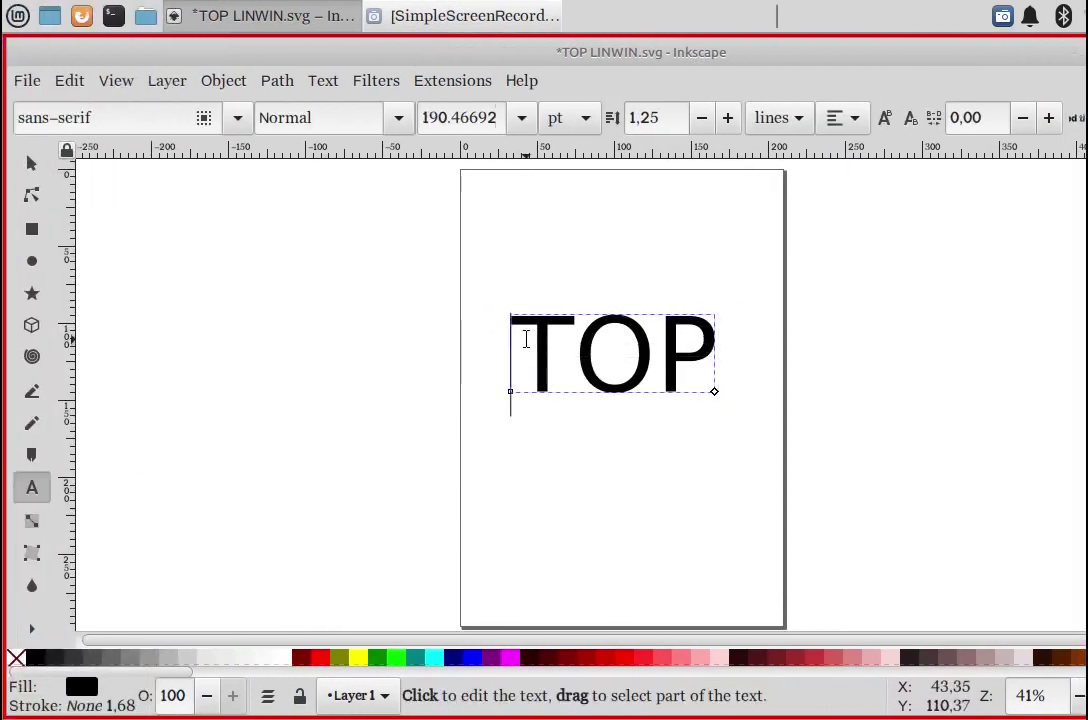
triple_click(525, 340)
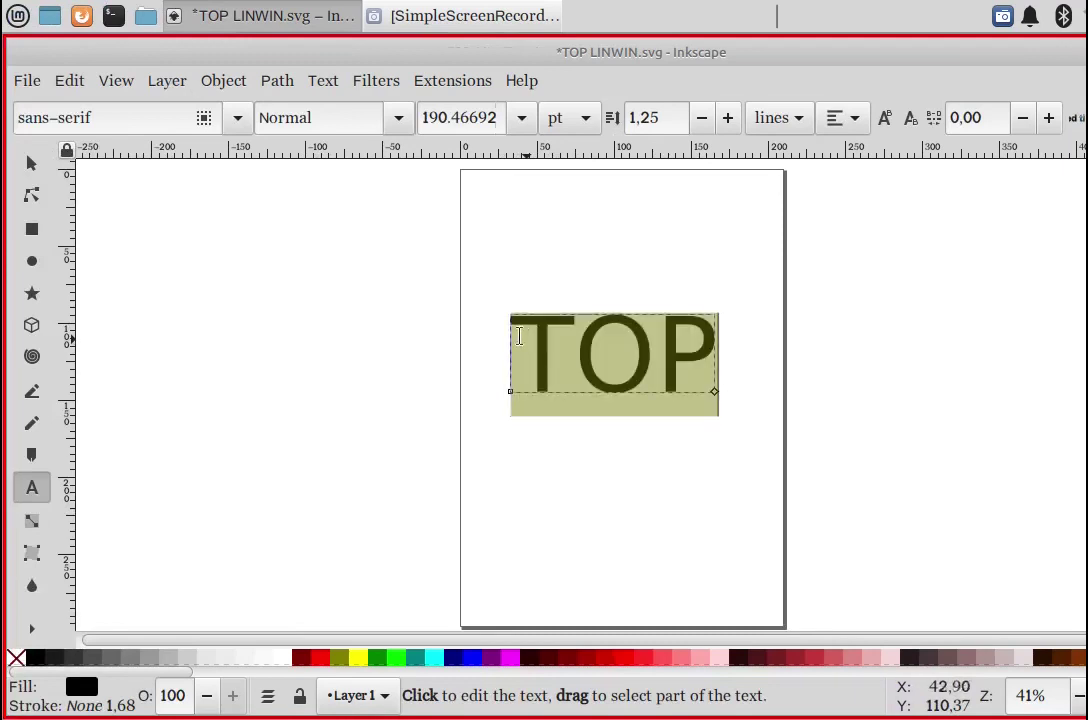
left_click(237, 118)
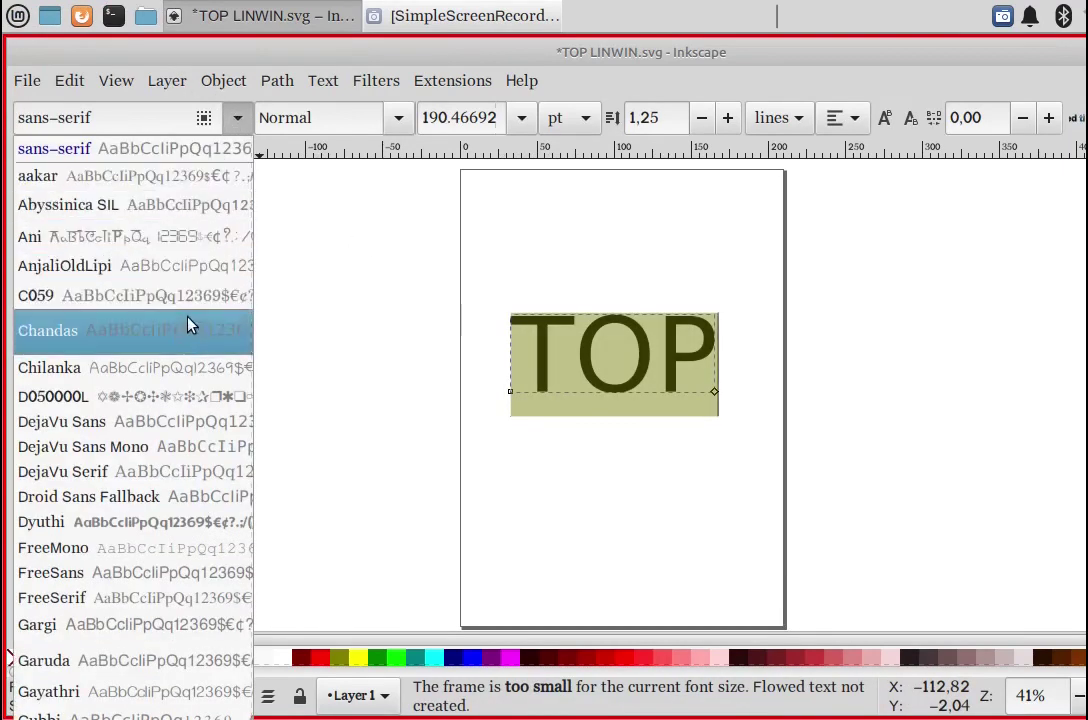
left_click(204, 345)
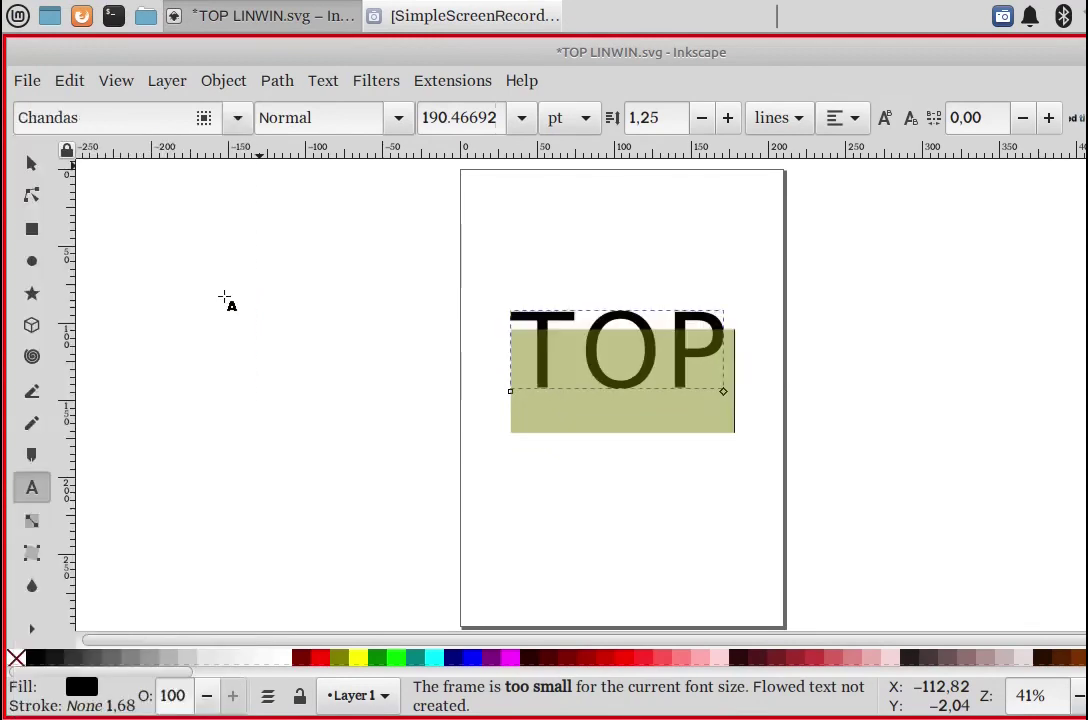
left_click(240, 120)
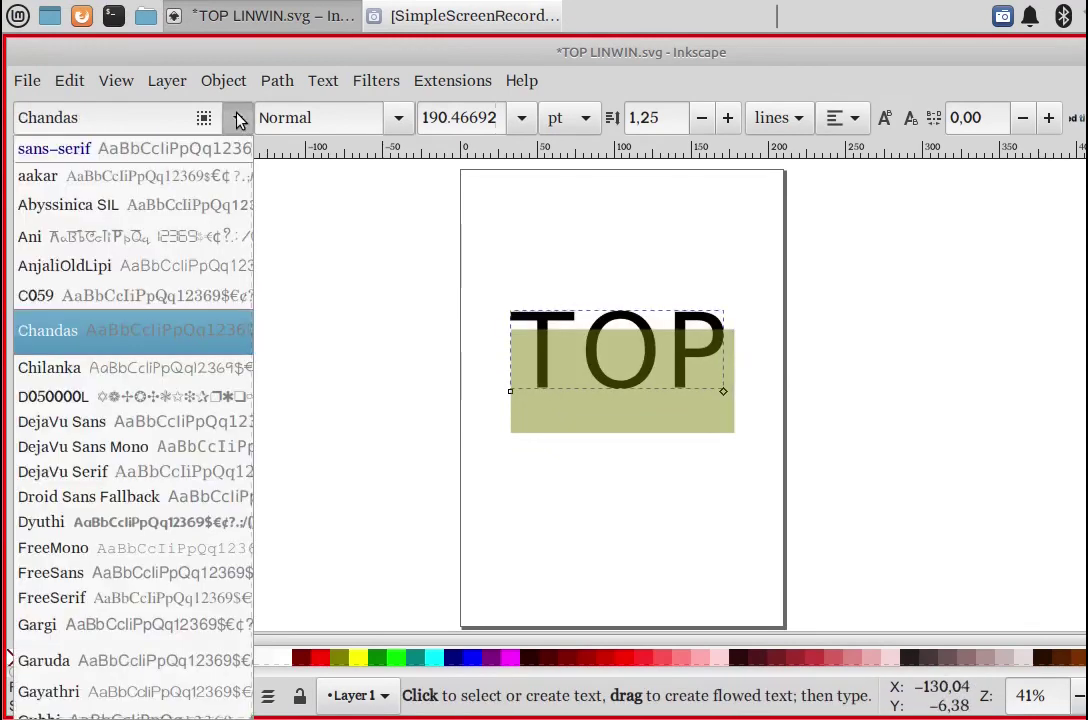
scroll(212, 463, "down", 1)
left_click(213, 465)
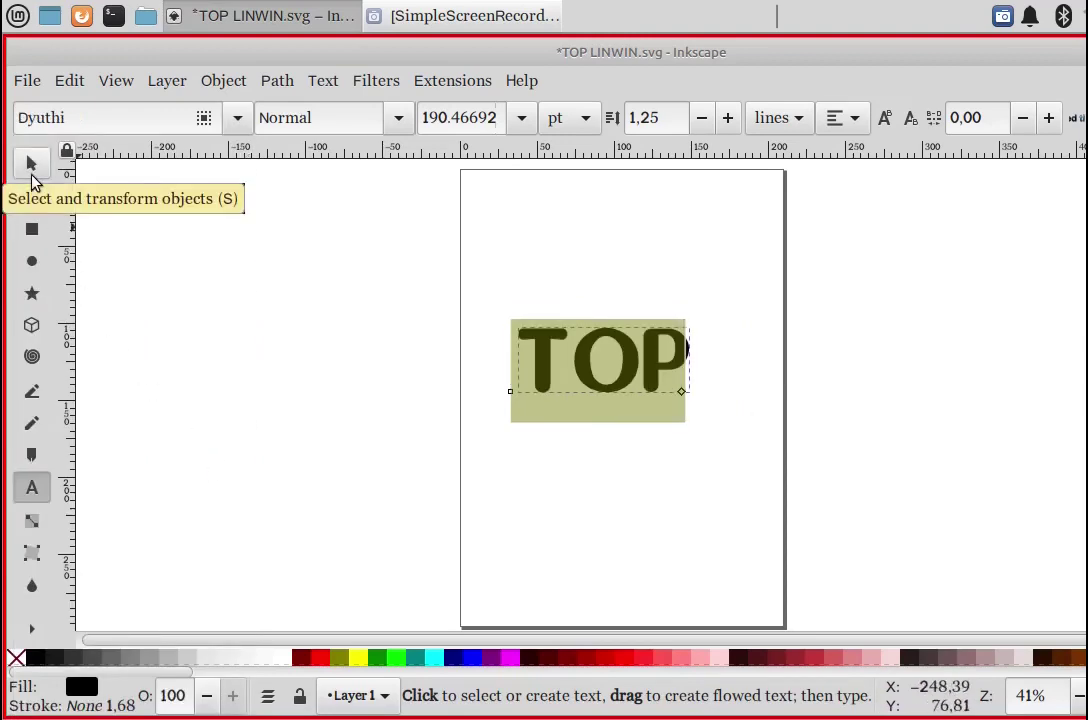
Step: Scale TOP to about 148 mm wide and move it to the upper middle of the page
left_click(31, 165)
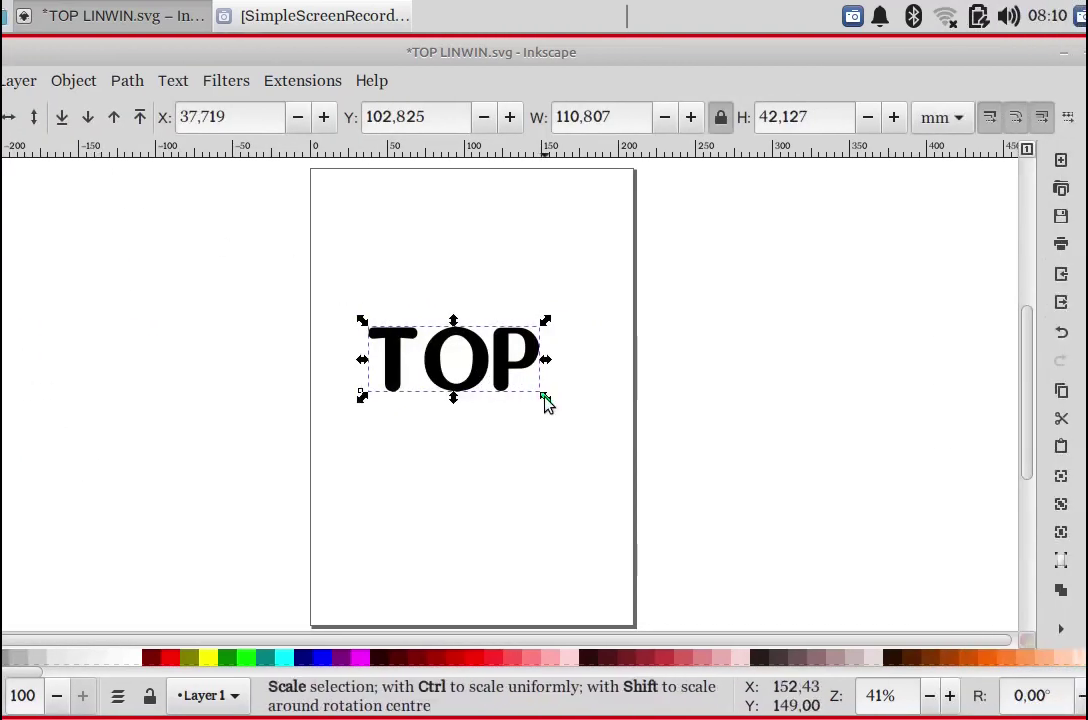
left_click_drag(695, 398, 720, 432)
left_click_drag(548, 432, 554, 466)
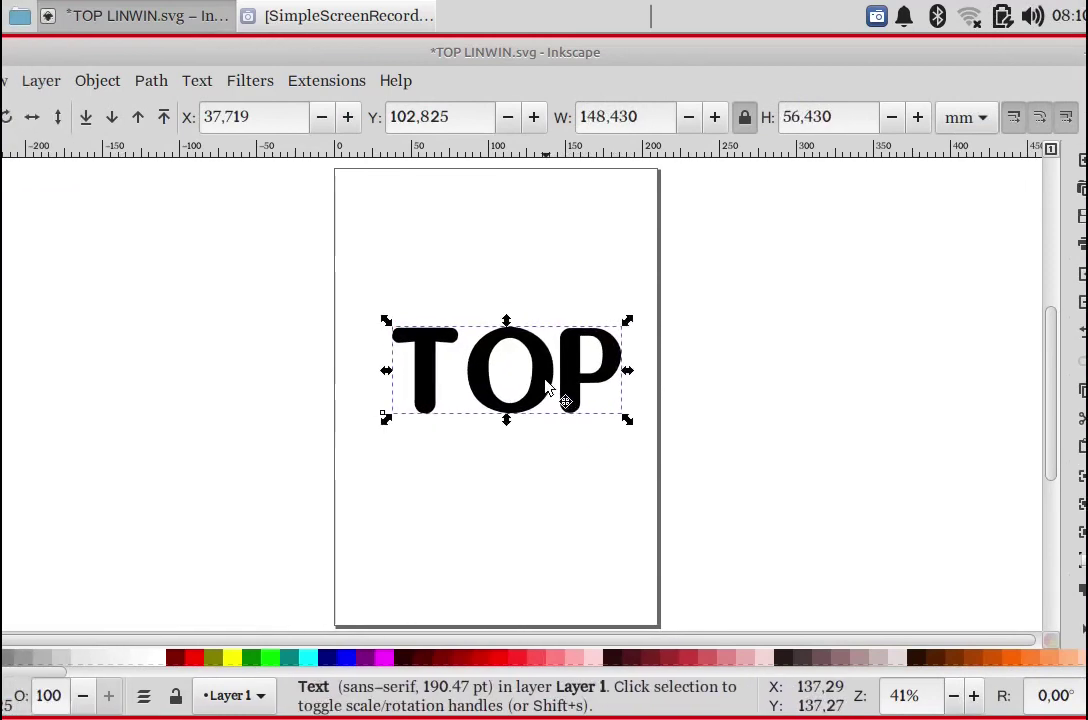
left_click_drag(559, 385, 545, 357)
left_click_drag(545, 353, 545, 360)
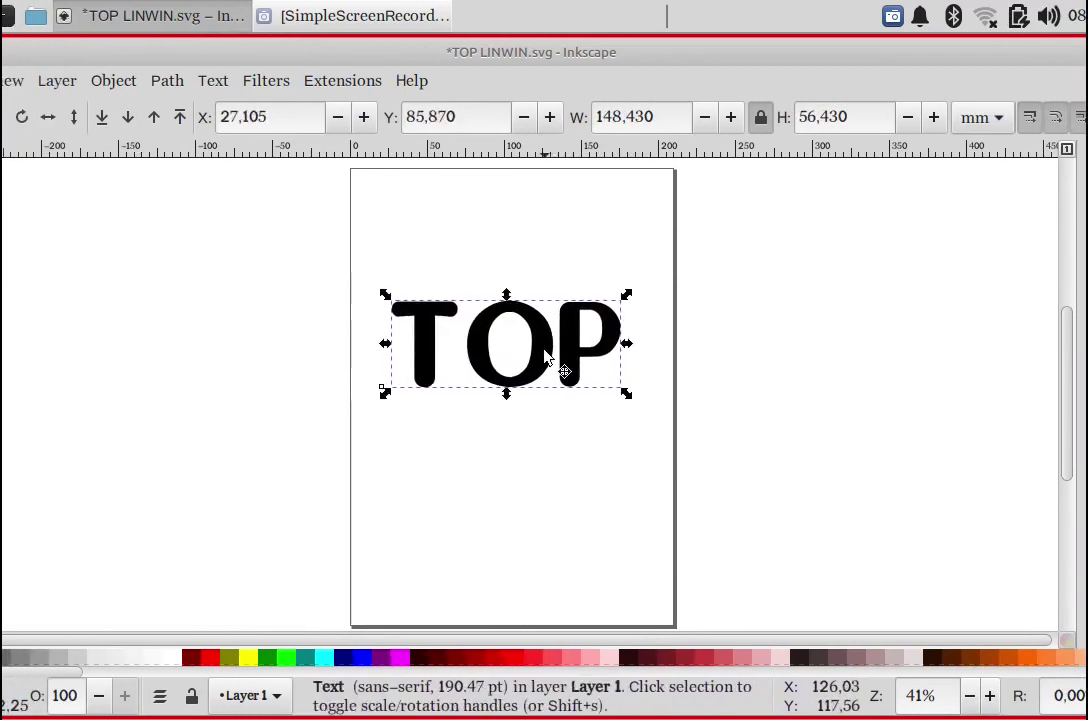
Step: Select all the TOP letters and choose Keraleeyam from the font family list
double_click(545, 345)
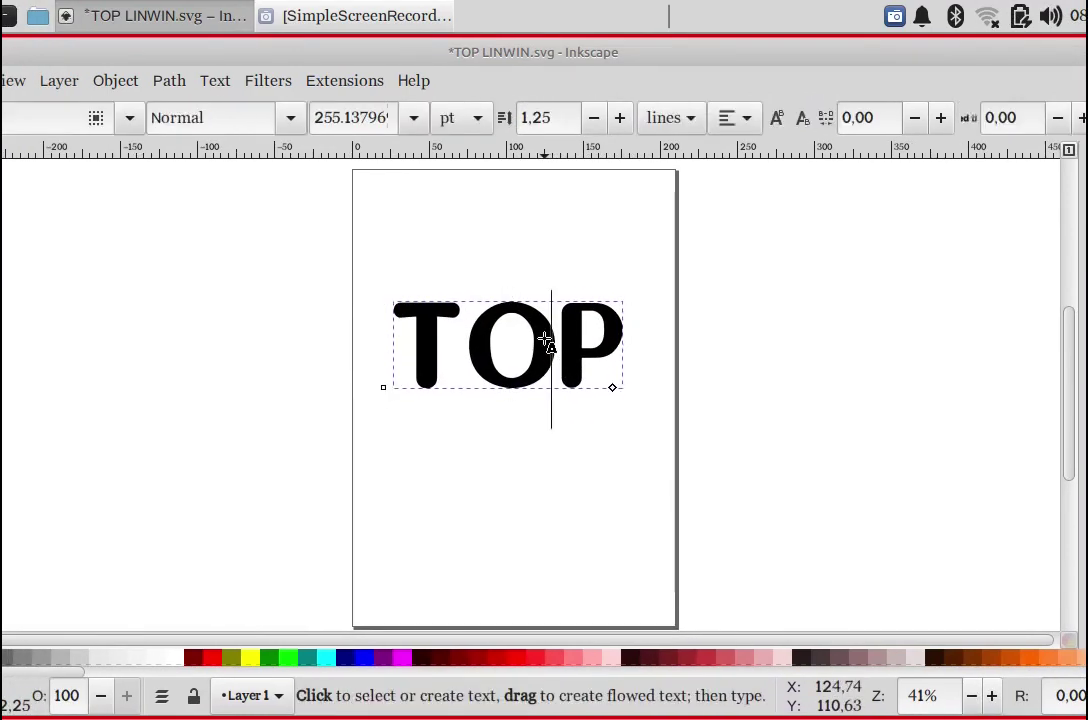
key("ctrl+a")
left_click(240, 117)
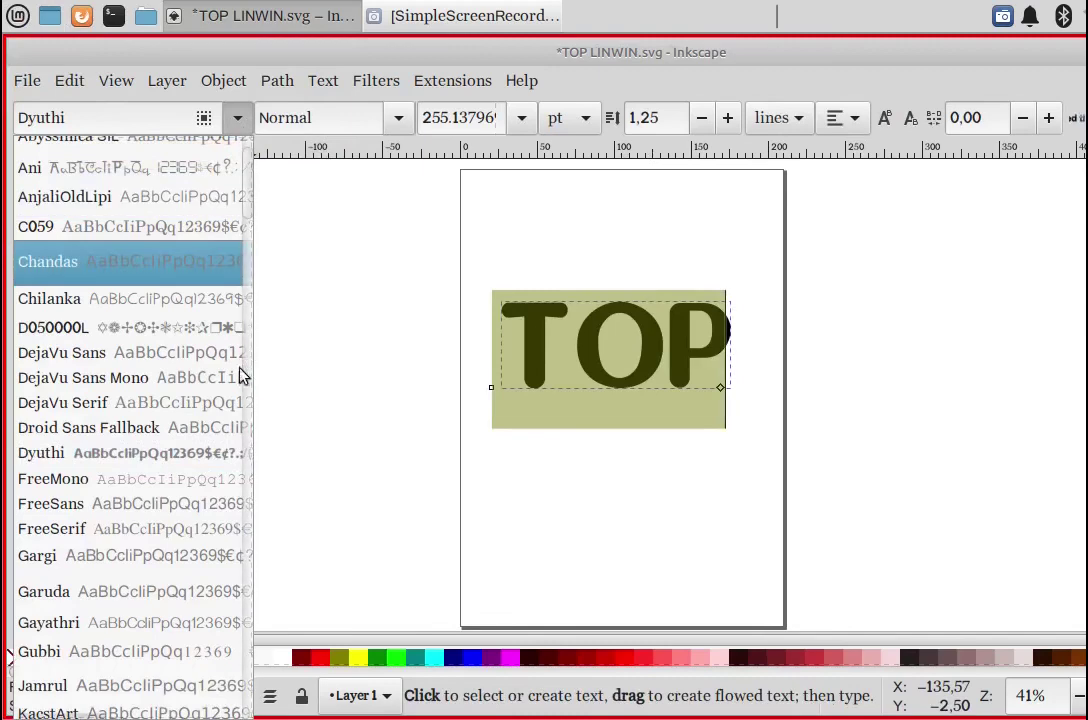
scroll(180, 455, "down", 1)
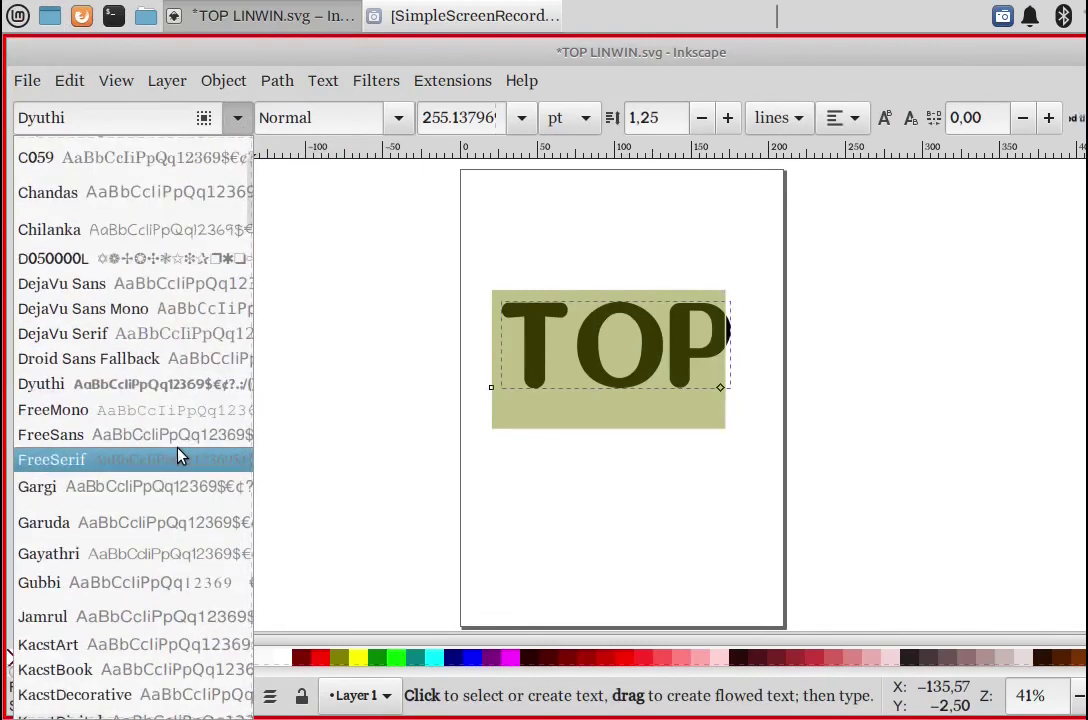
scroll(180, 455, "down", 2)
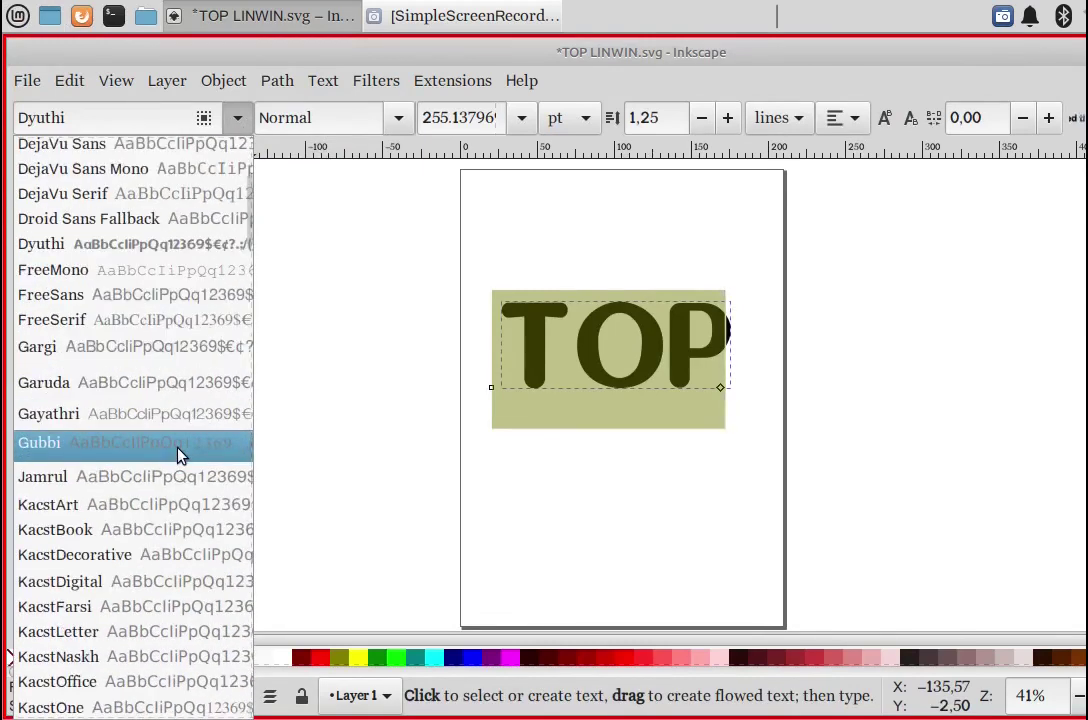
scroll(180, 455, "down", 2)
scroll(180, 455, "down", 1)
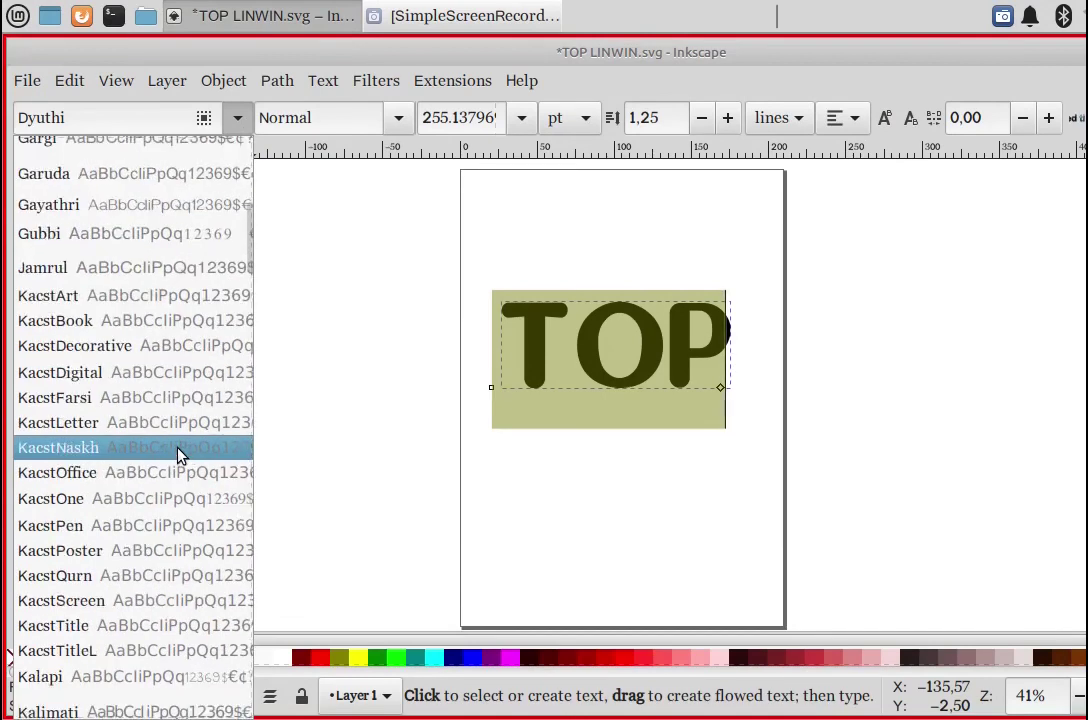
scroll(180, 455, "down", 1)
scroll(180, 455, "down", 1)
scroll(180, 455, "down", 1)
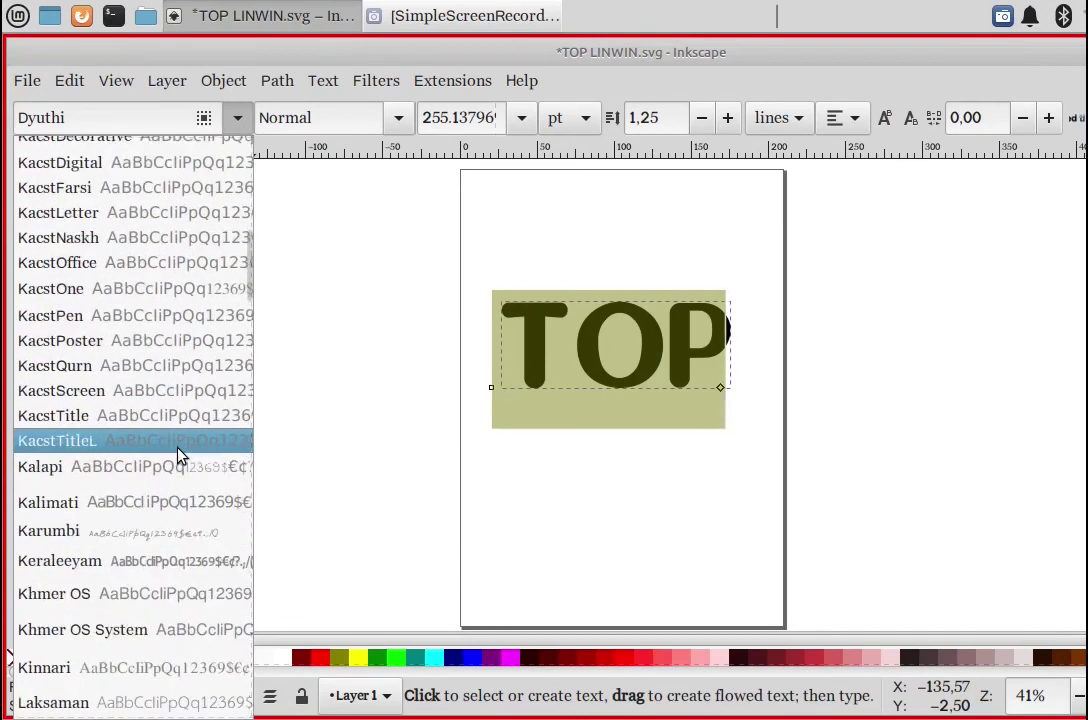
left_click(186, 558)
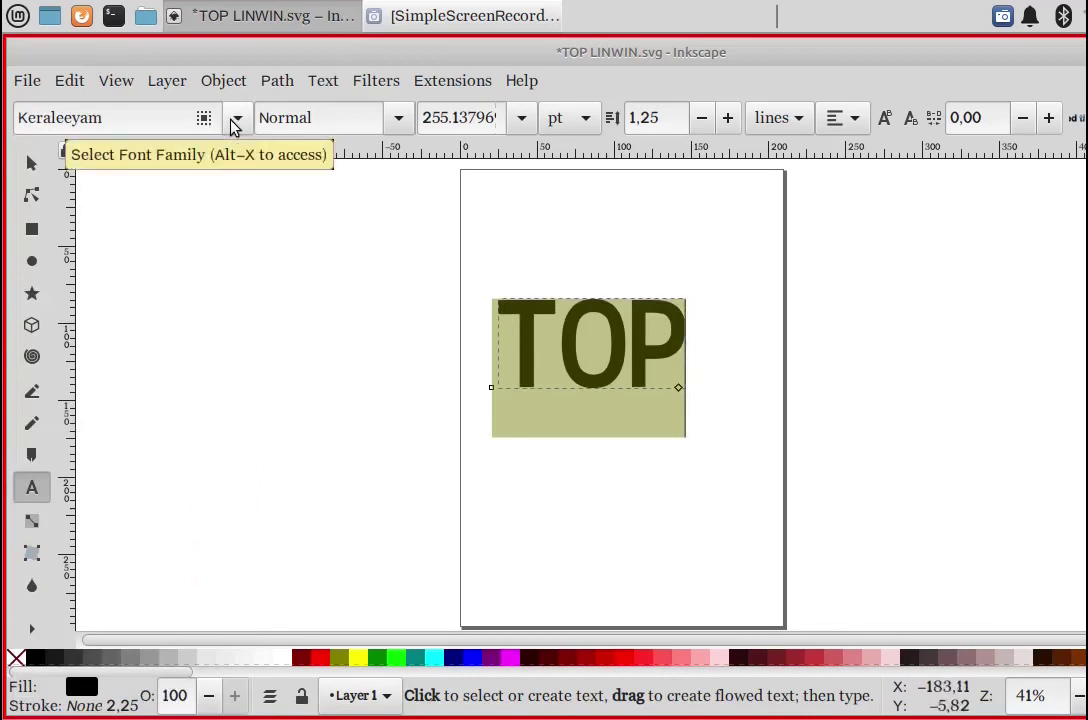
Step: Convert the TOP text object to paths with Path > Object to Path
left_click(40, 166)
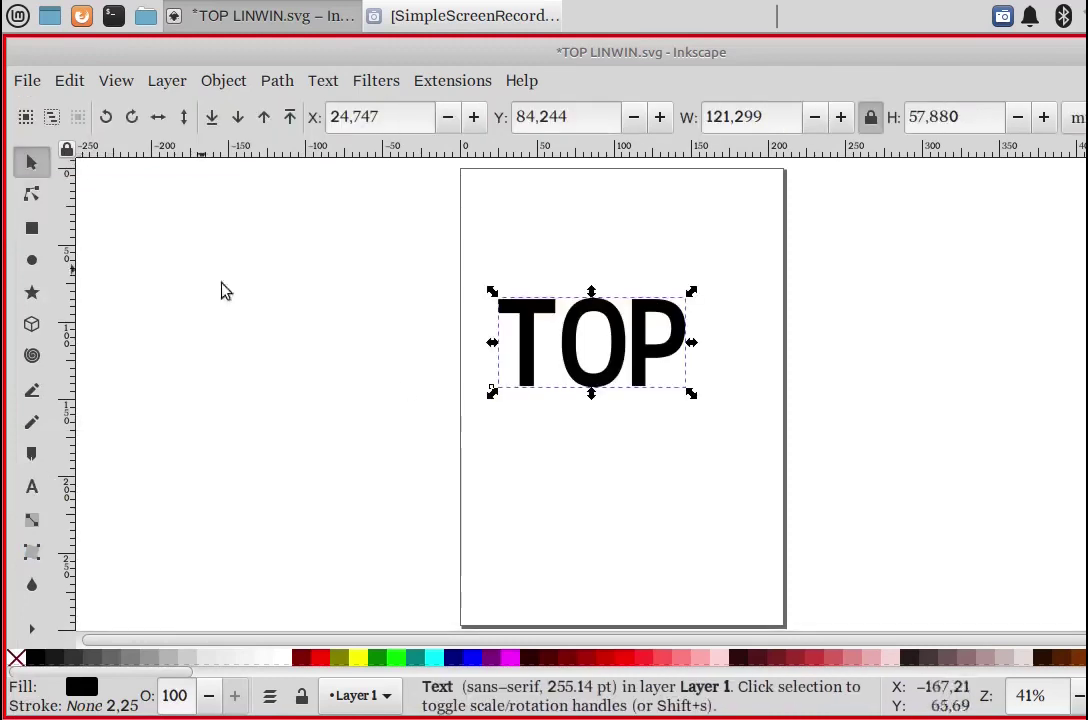
left_click(699, 469)
left_click(637, 370)
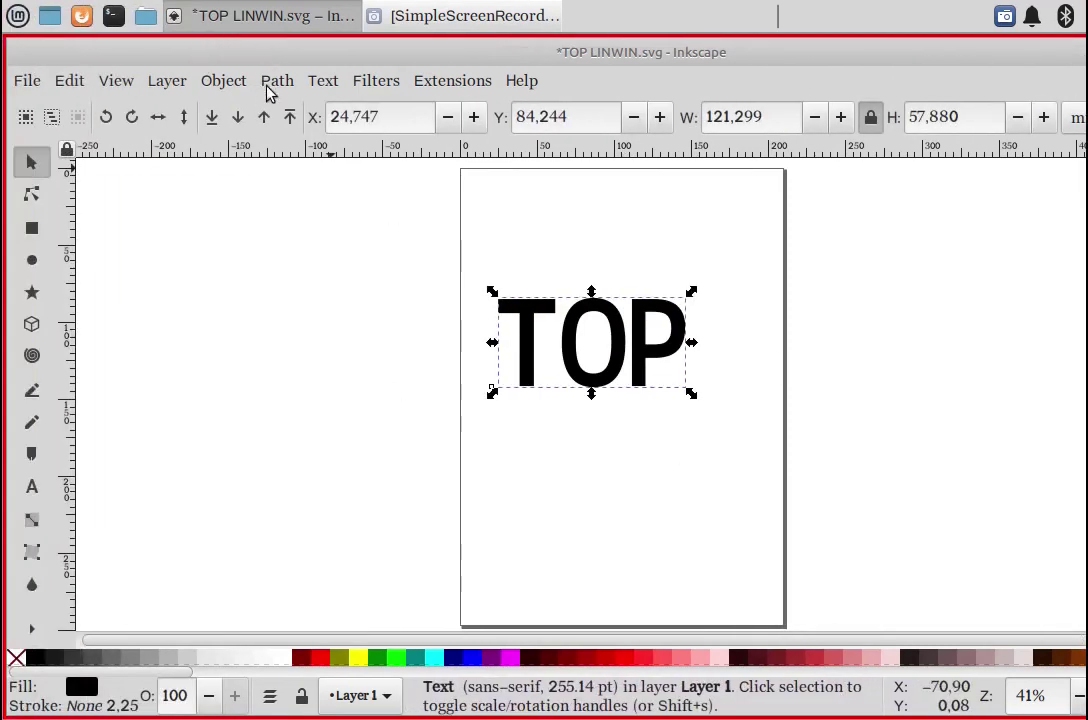
left_click(277, 80)
left_click(285, 109)
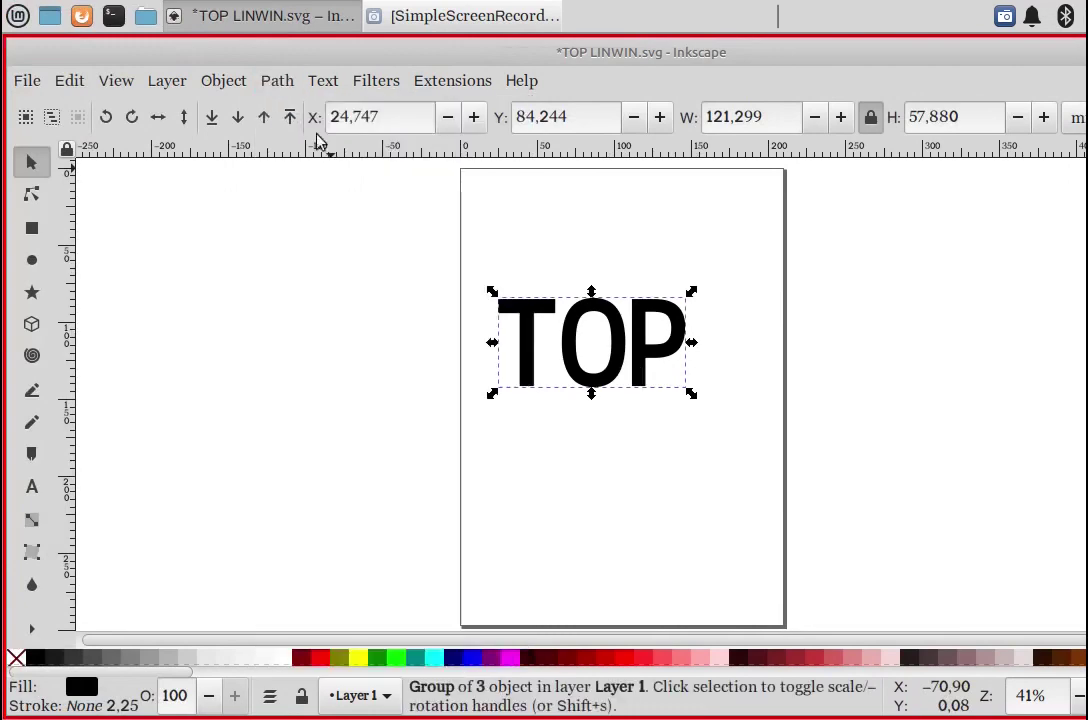
Step: Ungroup the converted text into three separate letters and deselect them
left_click(462, 227)
left_click(545, 340)
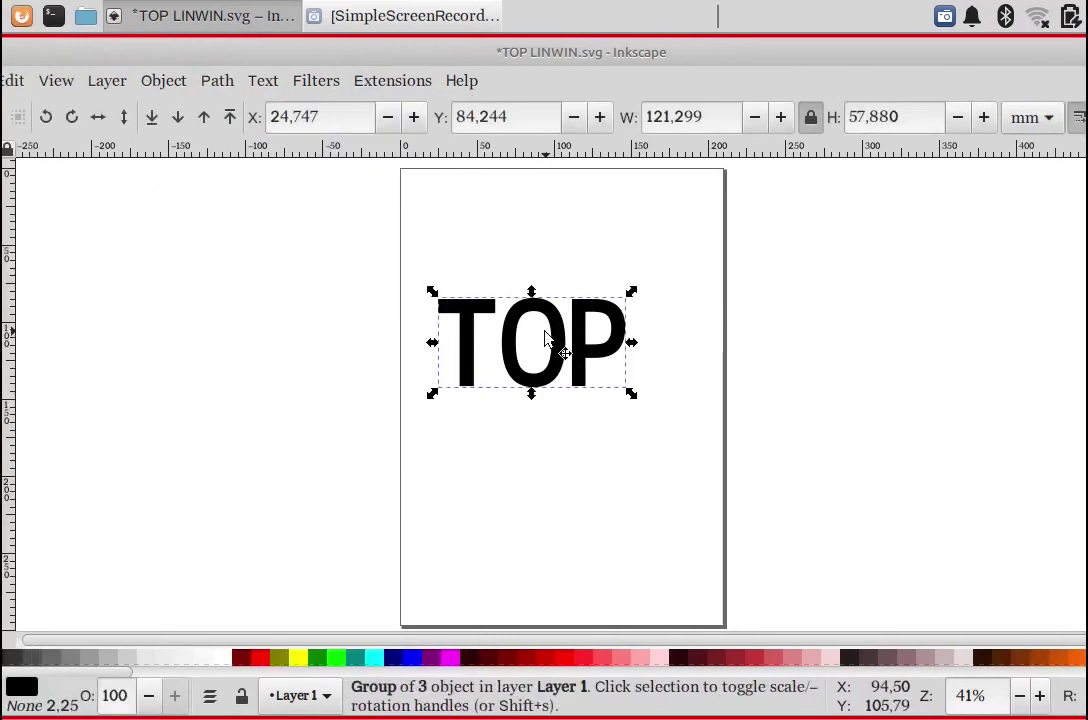
left_click(218, 81)
left_click(285, 280)
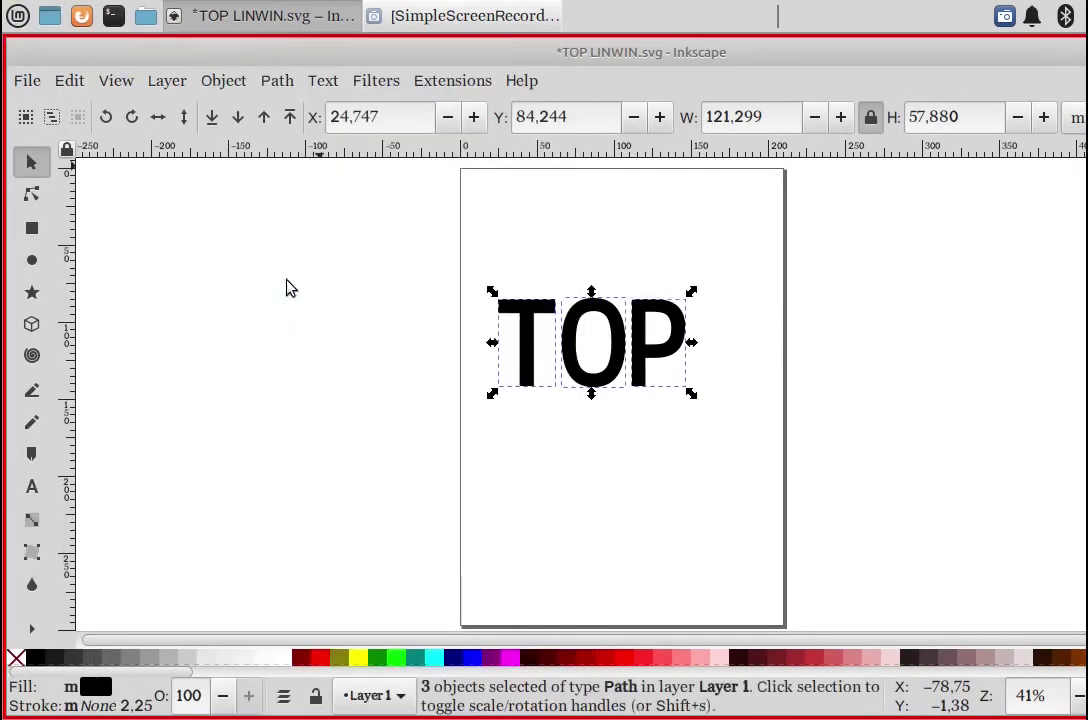
left_click(306, 469)
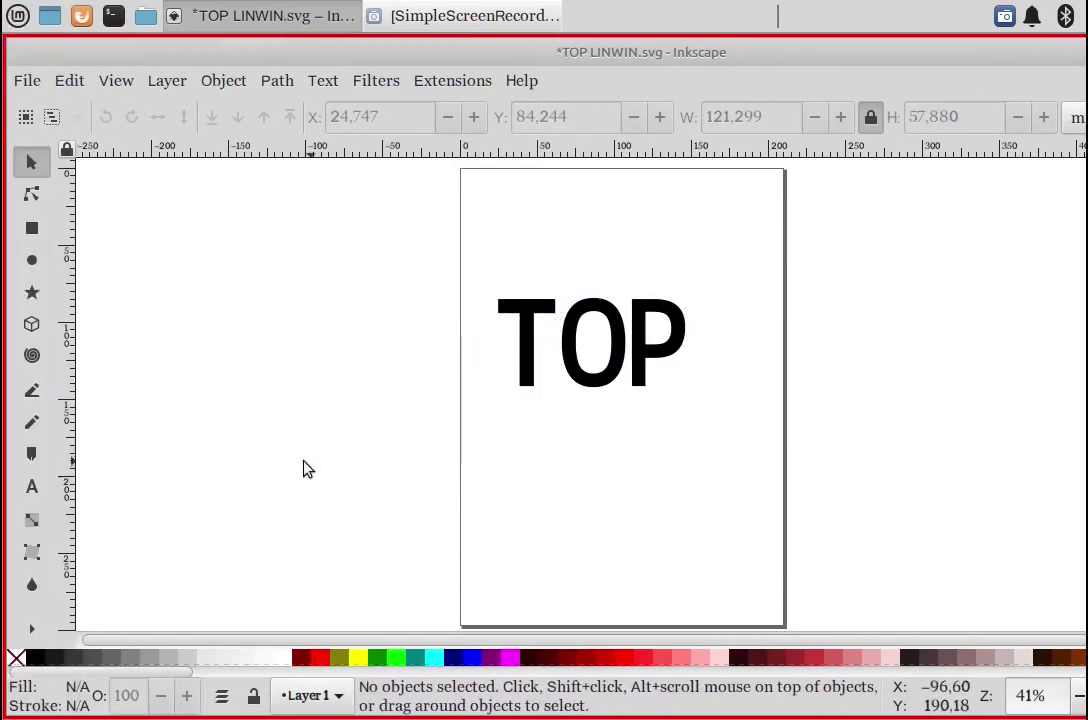
Step: Zoom in around the TOP letters and select the T
left_click(33, 630)
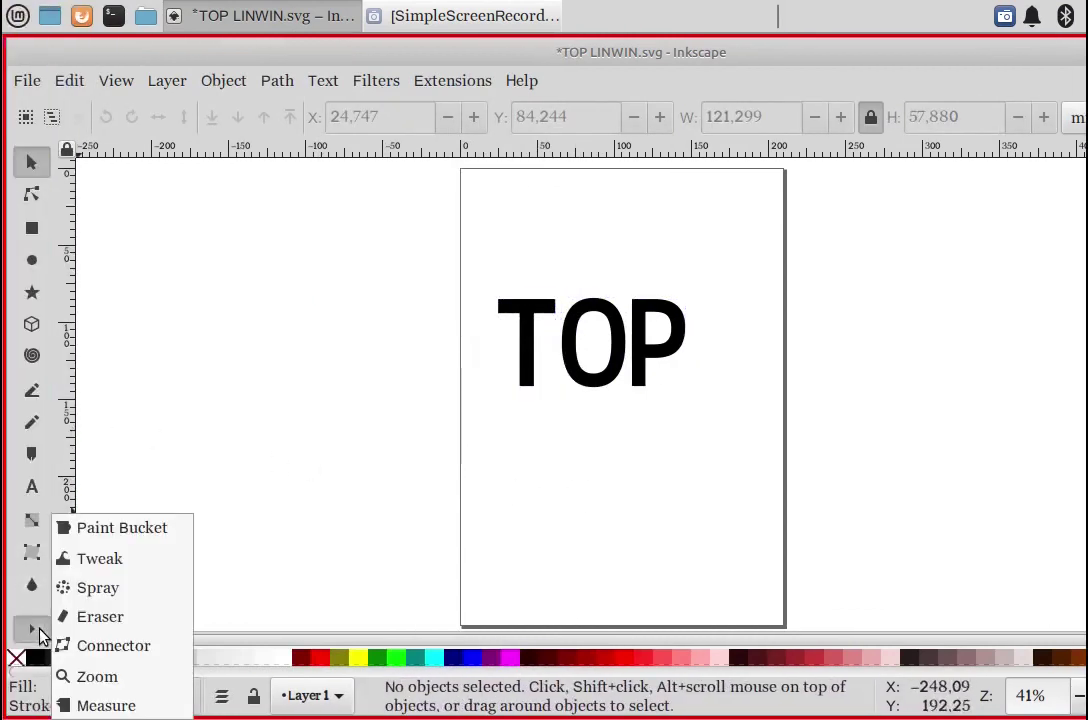
left_click(97, 677)
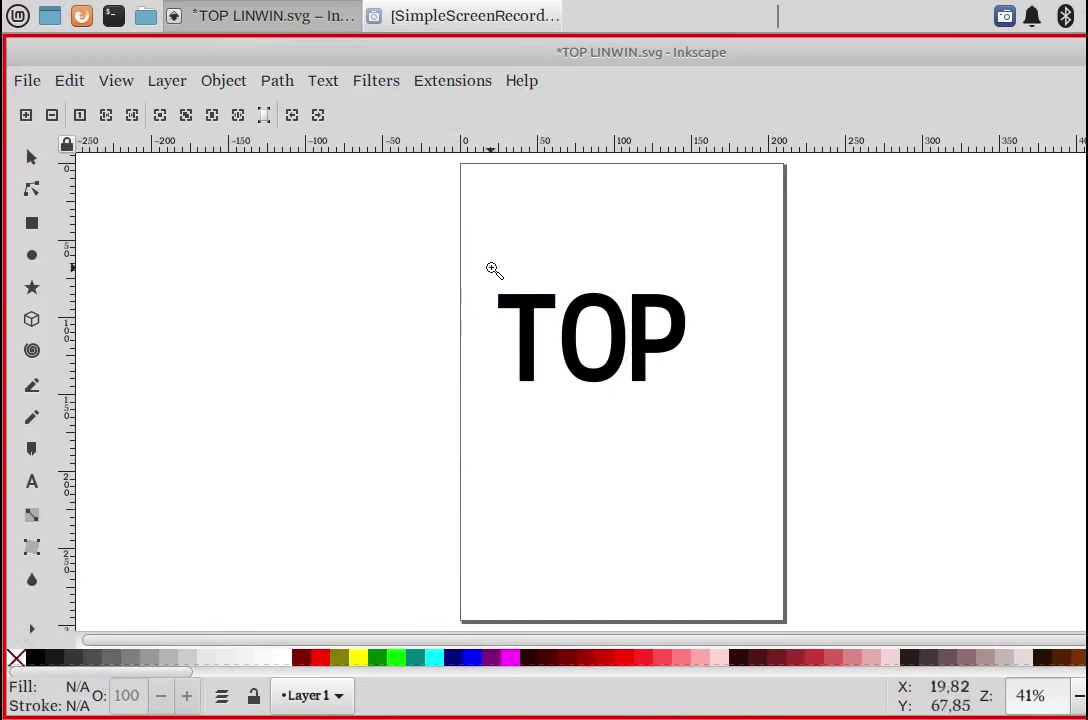
left_click_drag(481, 276, 724, 407)
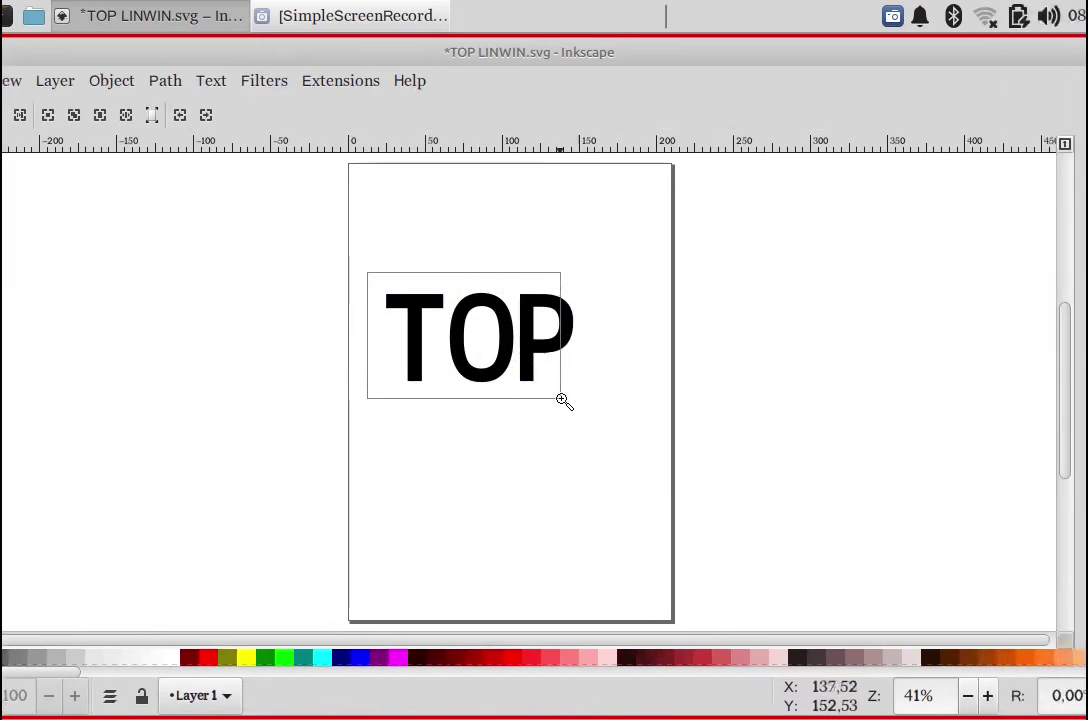
left_click_drag(551, 407, 546, 408)
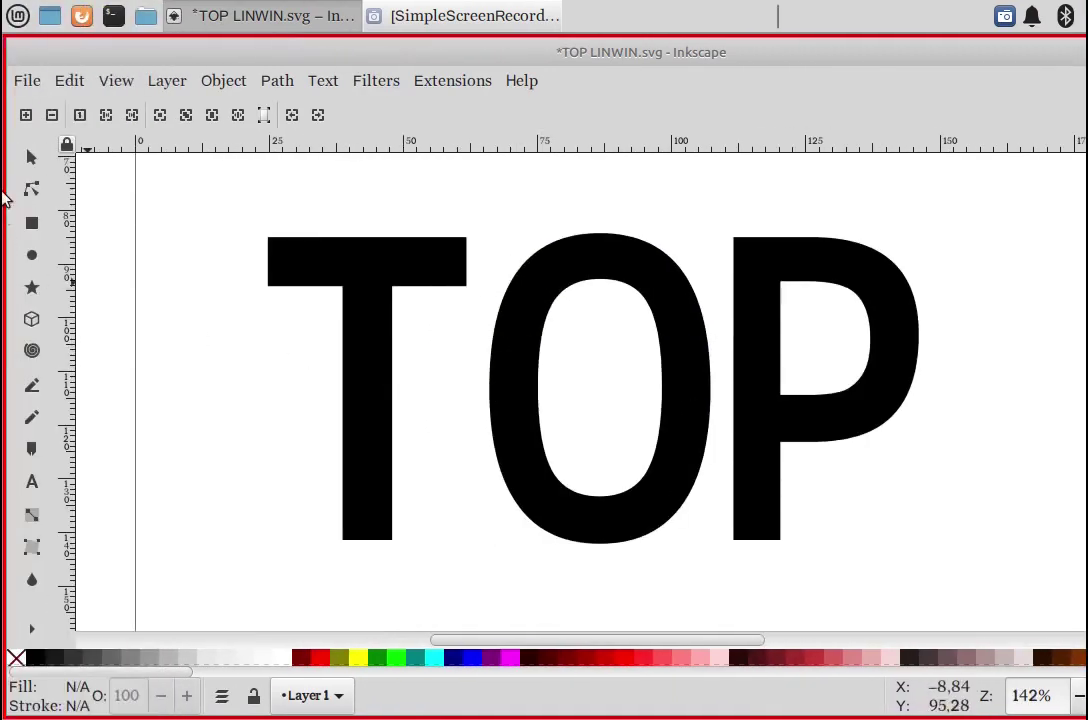
left_click(25, 160)
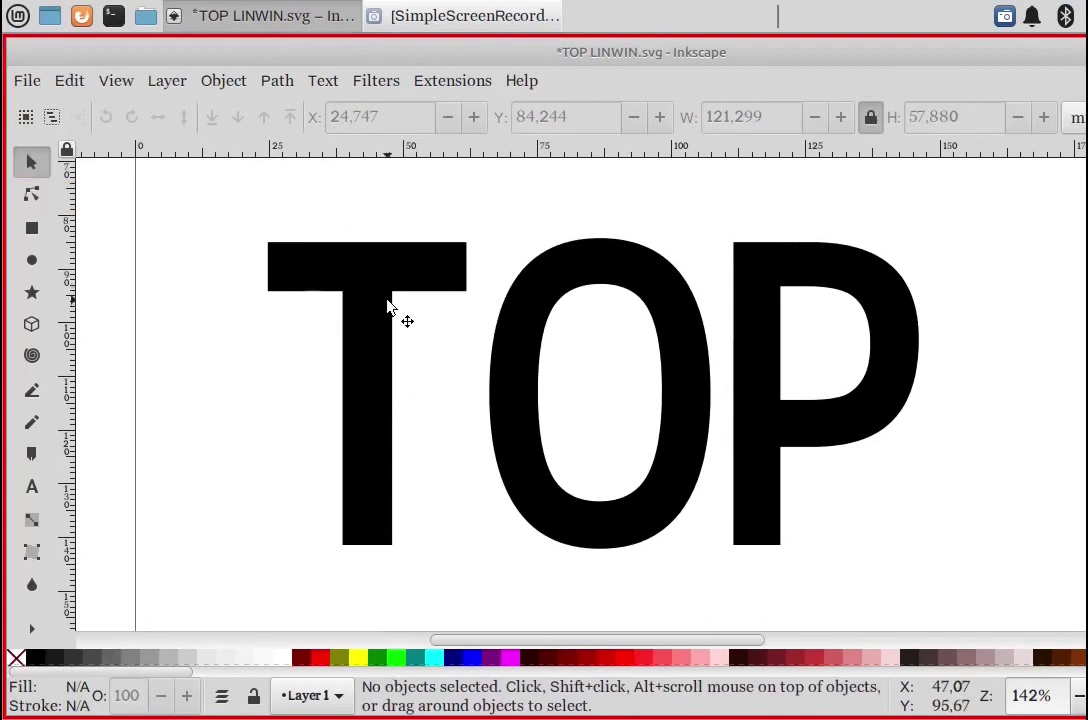
left_click(383, 430)
Step: Fill the T yellow, the O blue and the P red from the palette swatches
left_click(358, 658)
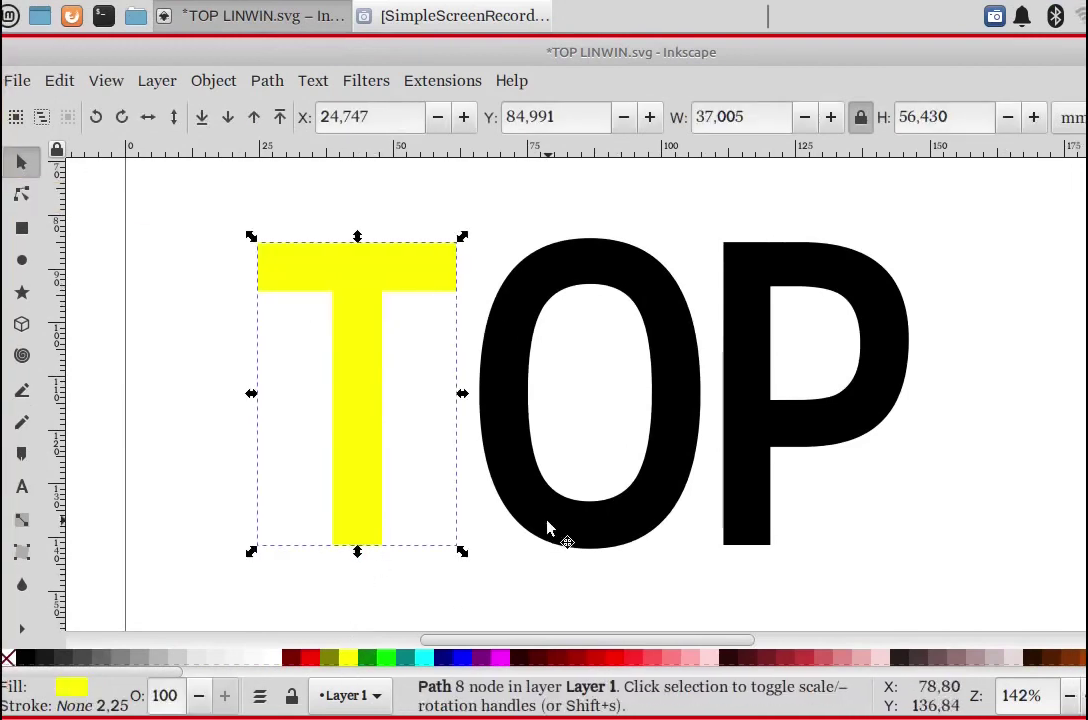
left_click(553, 530)
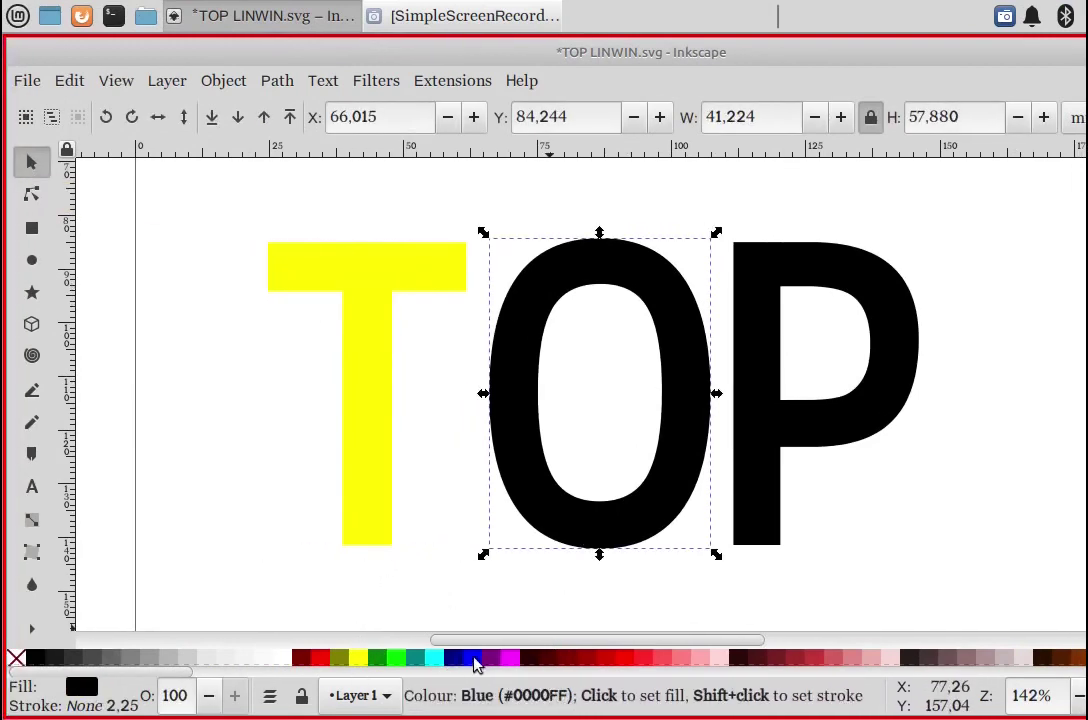
left_click(478, 658)
left_click(768, 446)
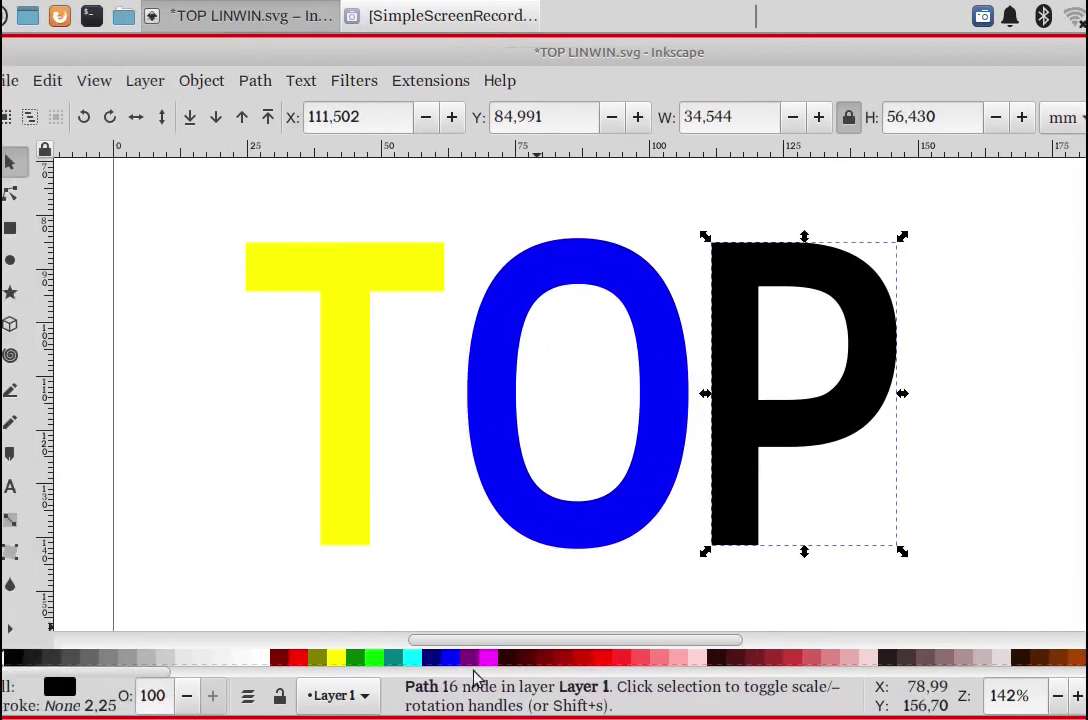
left_click(343, 658)
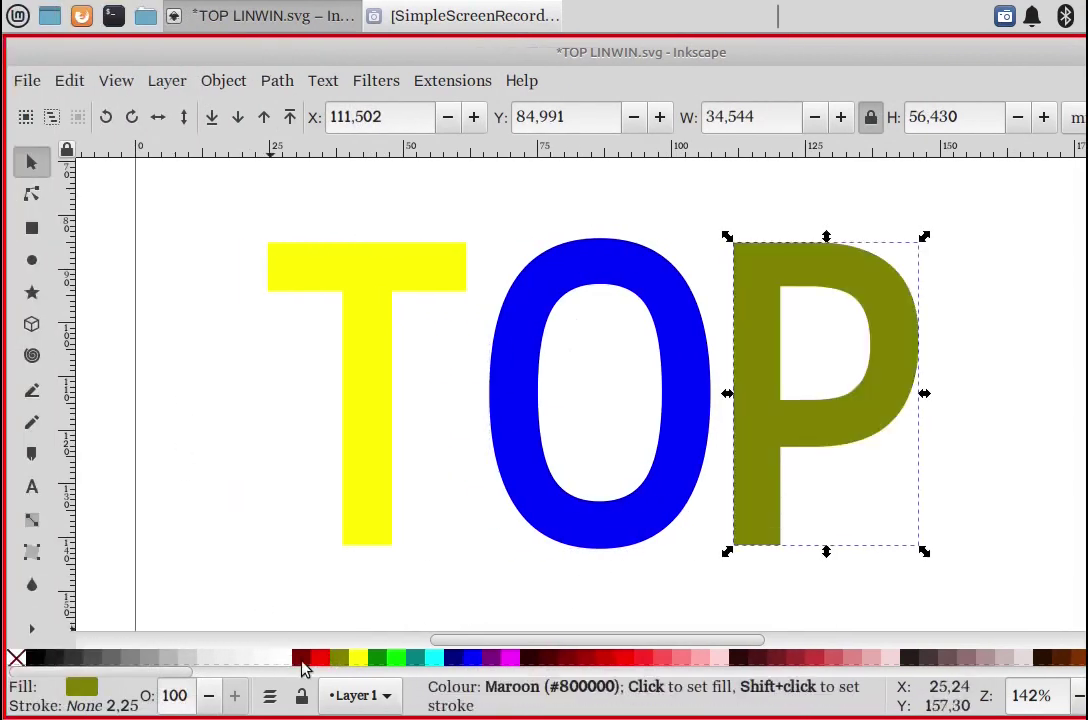
left_click(318, 658)
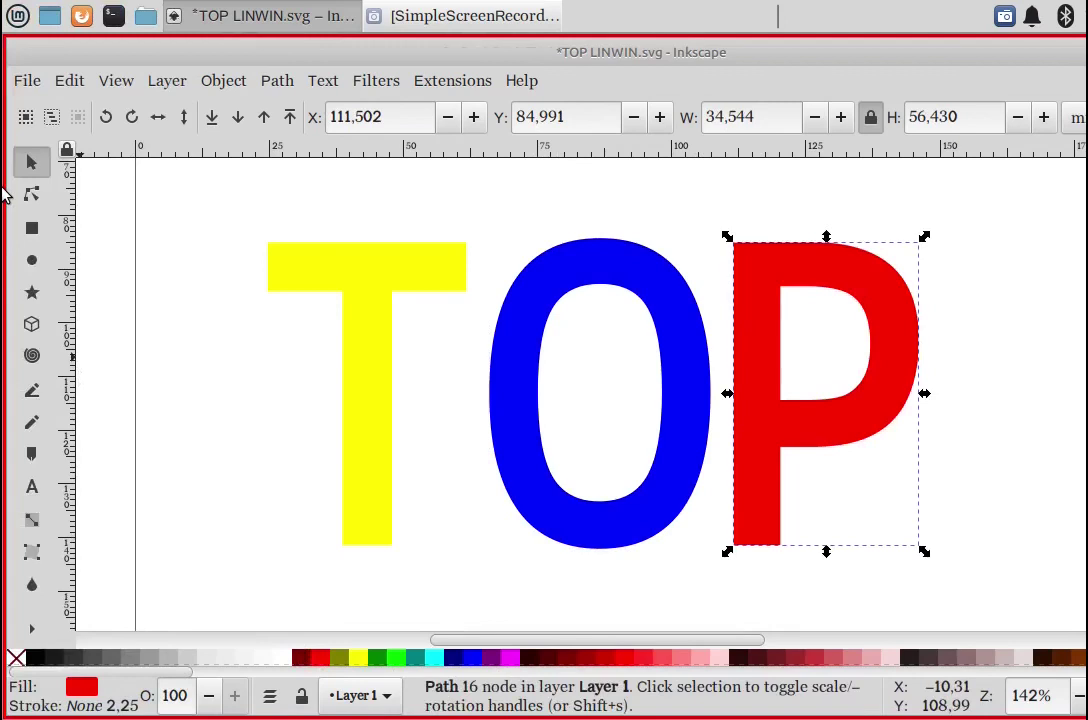
left_click(537, 331)
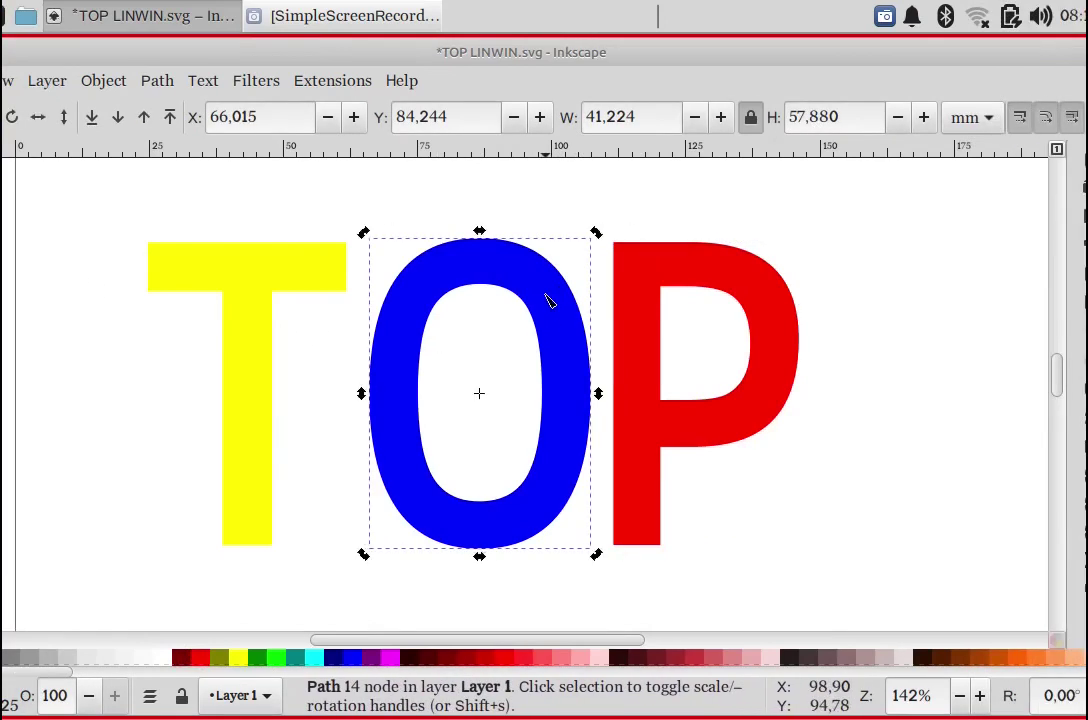
Step: Rotate the blue O 90° with its rotation handles so it lies as a horizontal oval
double_click(544, 296)
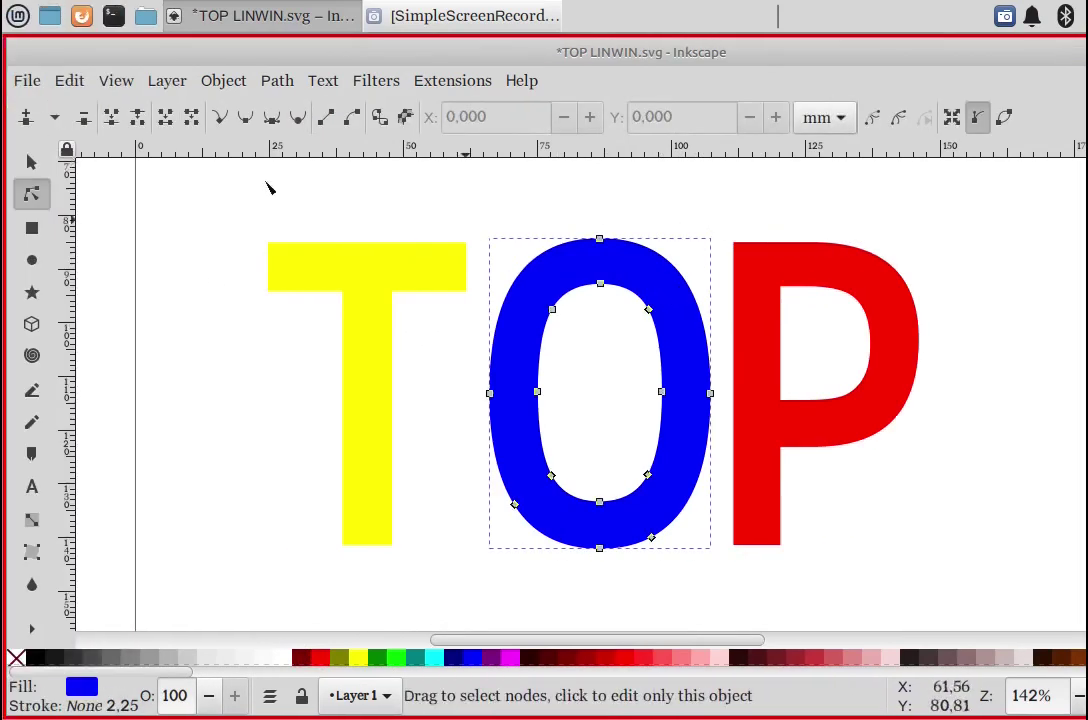
left_click(33, 157)
left_click(540, 290)
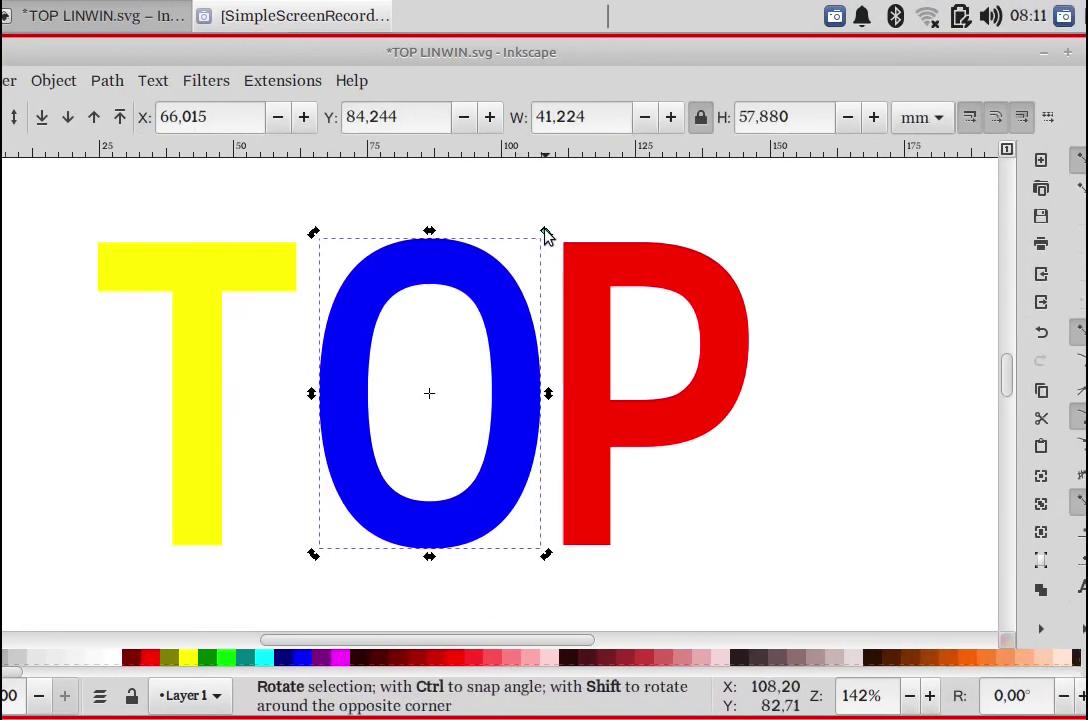
mouse_move(545, 234)
left_mouse_down()
mouse_move(551, 297)
mouse_move(544, 268)
mouse_move(598, 430)
mouse_move(607, 515)
mouse_move(607, 428)
mouse_move(610, 508)
mouse_move(617, 489)
mouse_move(608, 506)
left_mouse_up()
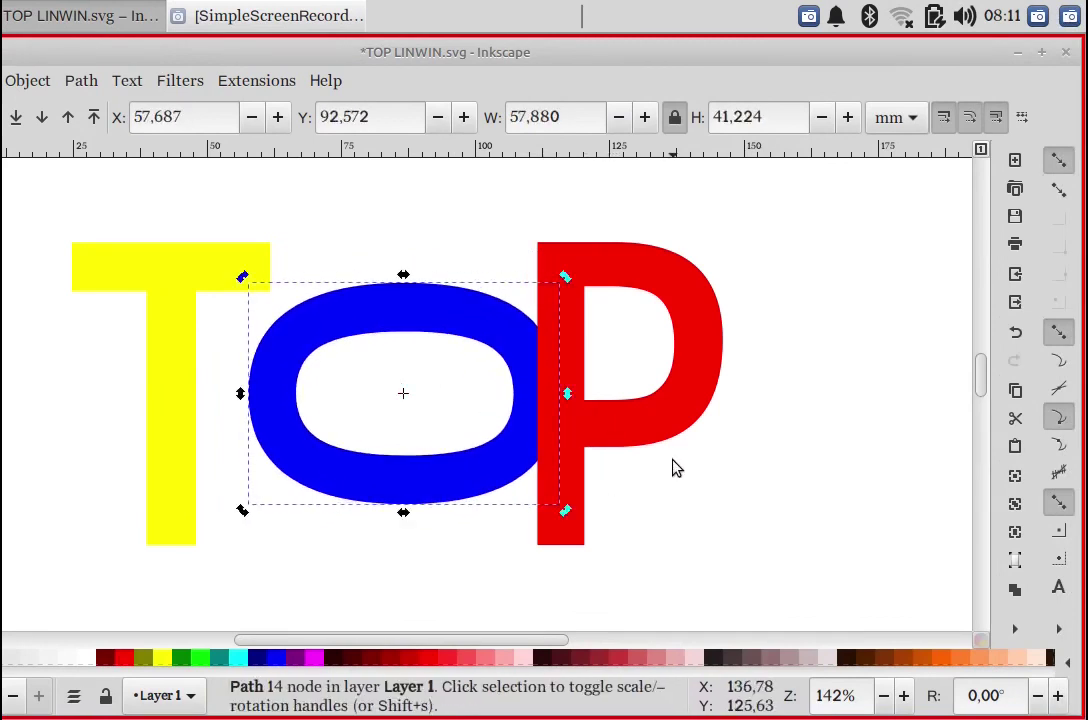
left_click(752, 373)
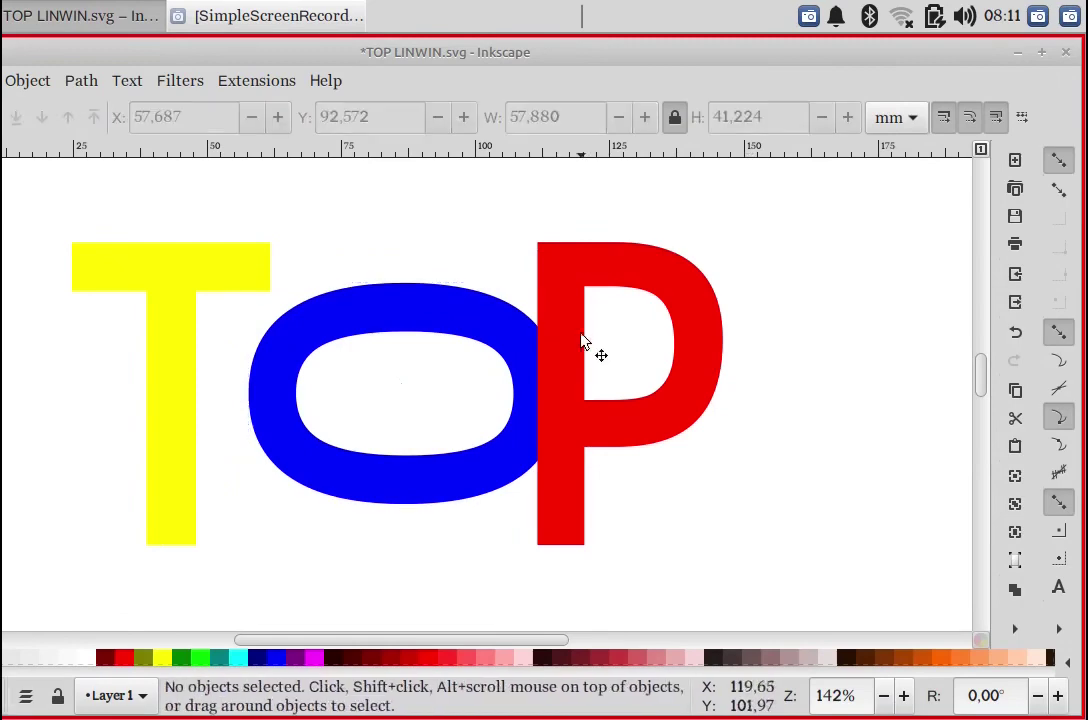
Step: Drag the blue O up-left over the T and the red P left, then nudge P right twice
left_click_drag(489, 328, 369, 232)
left_click_drag(540, 232, 530, 233)
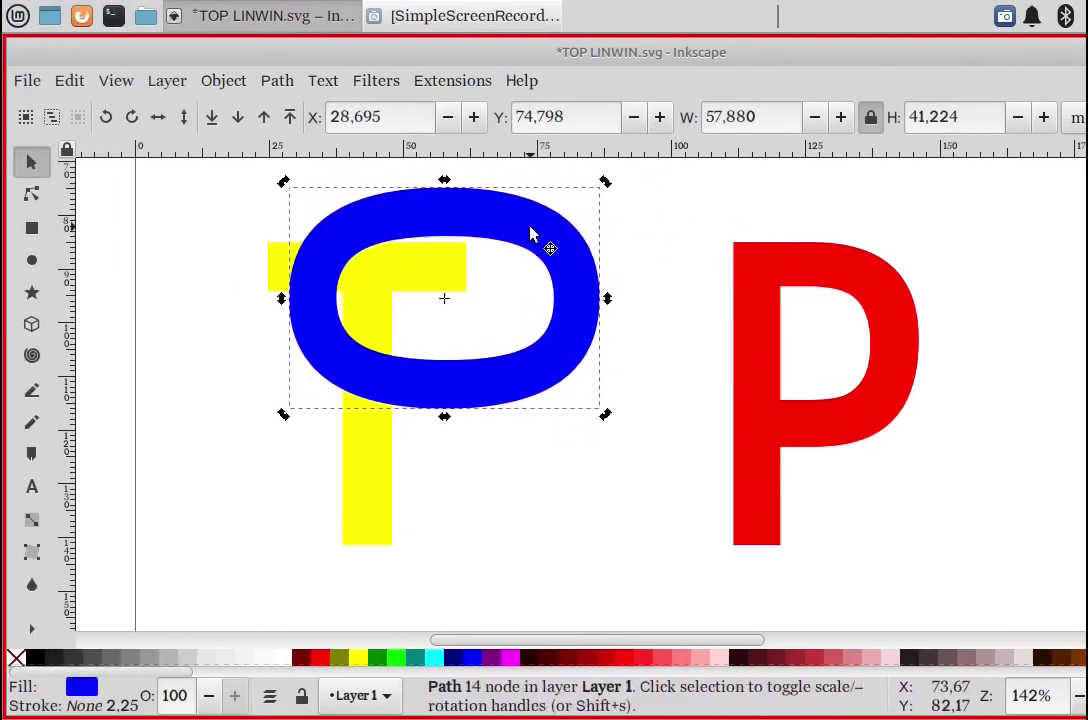
mouse_move(751, 321)
left_mouse_down()
mouse_move(500, 327)
mouse_move(491, 318)
left_mouse_up()
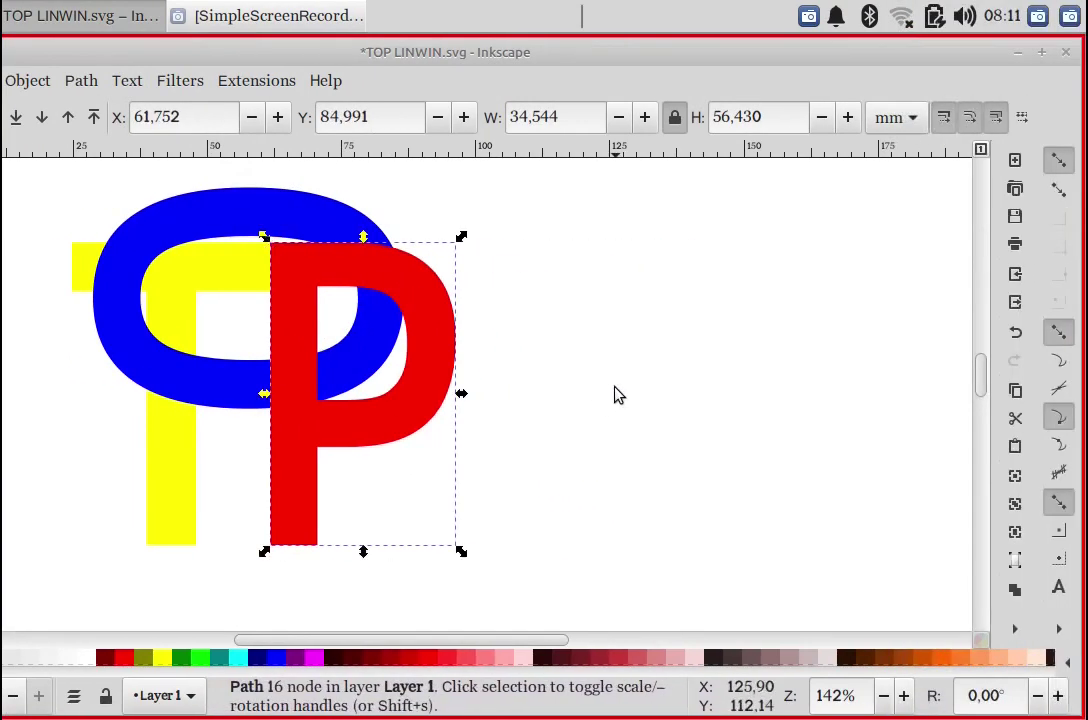
left_click(617, 395)
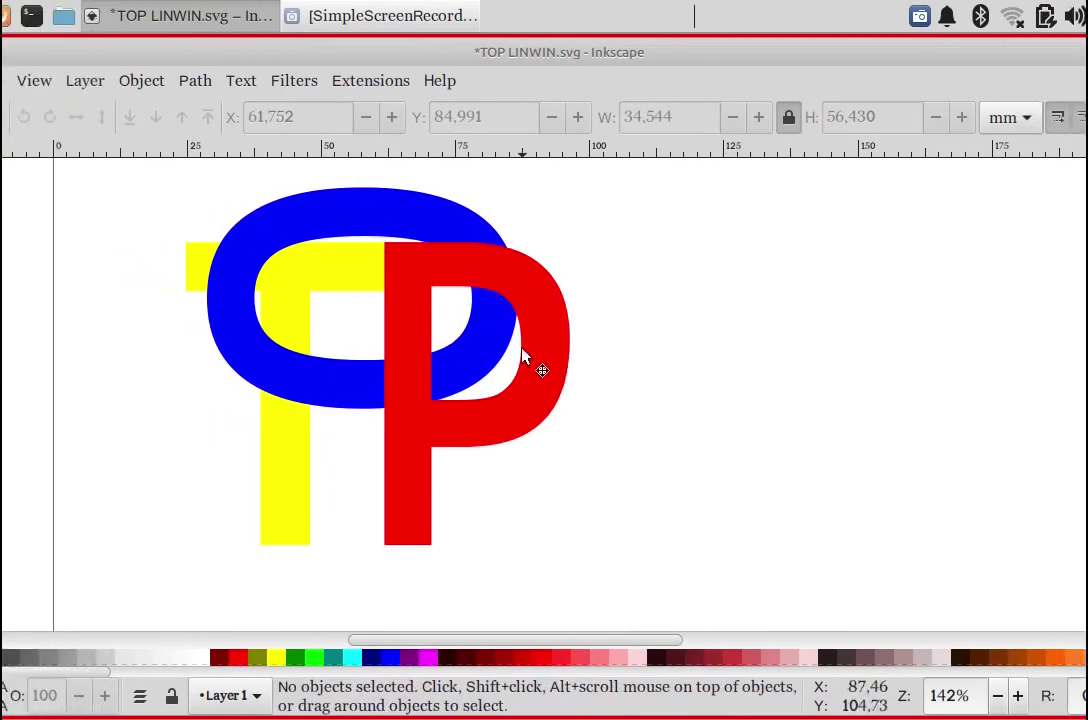
left_click(430, 357)
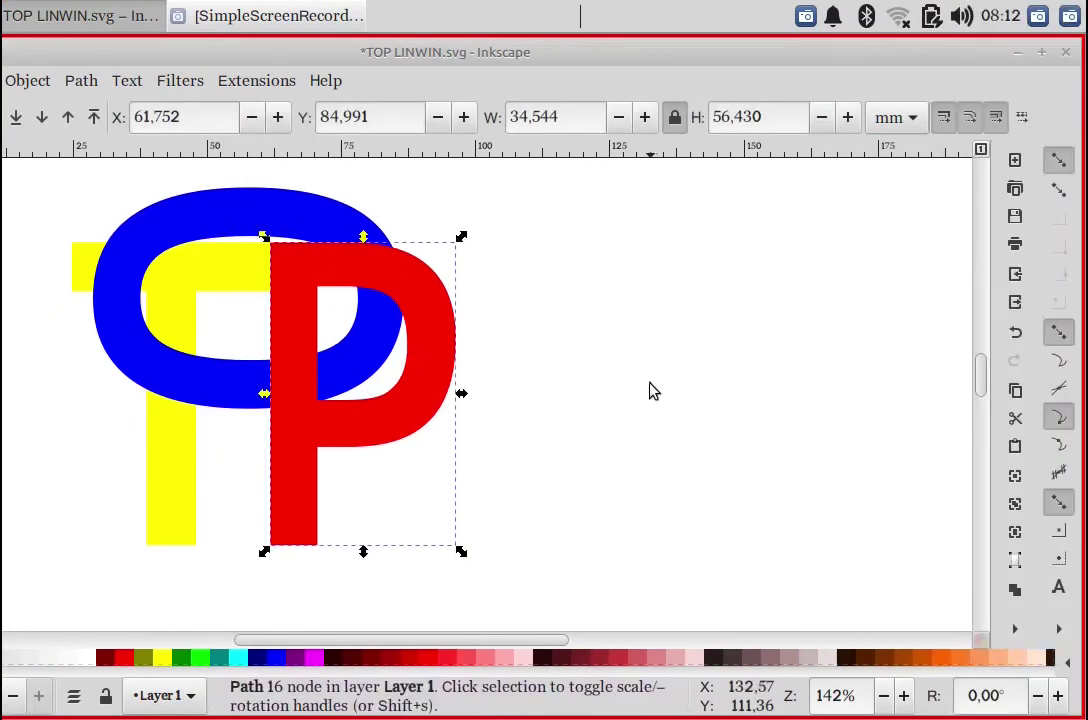
key("Right")
key("Right")
key("Right")
key("Right")
key("Right")
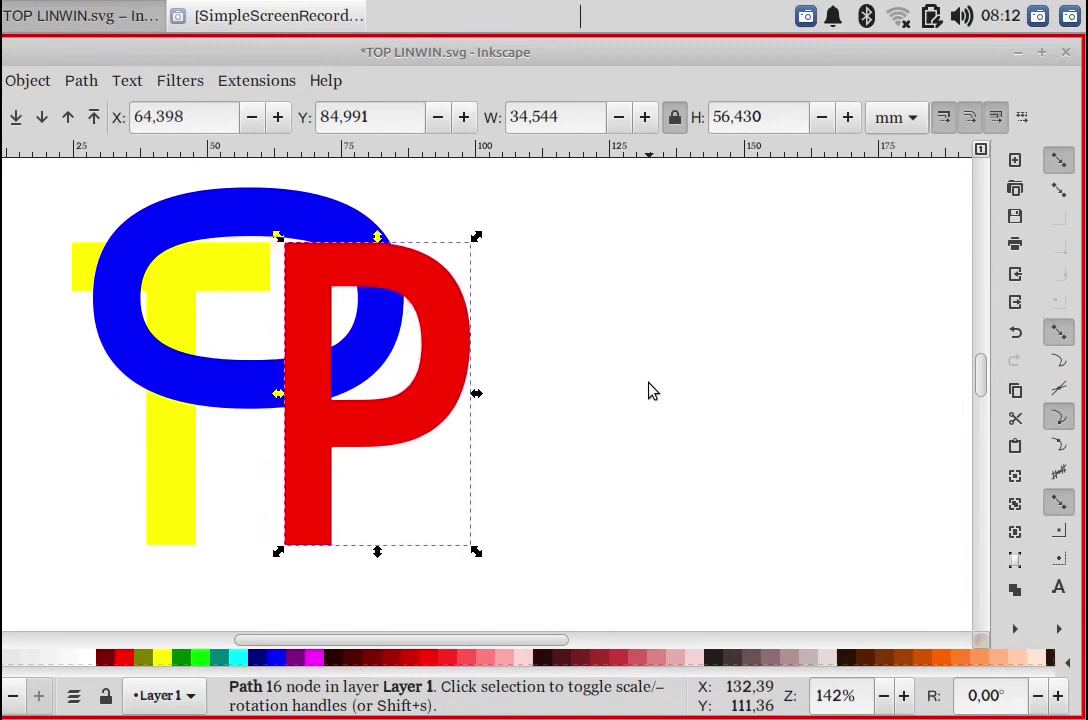
key("Right")
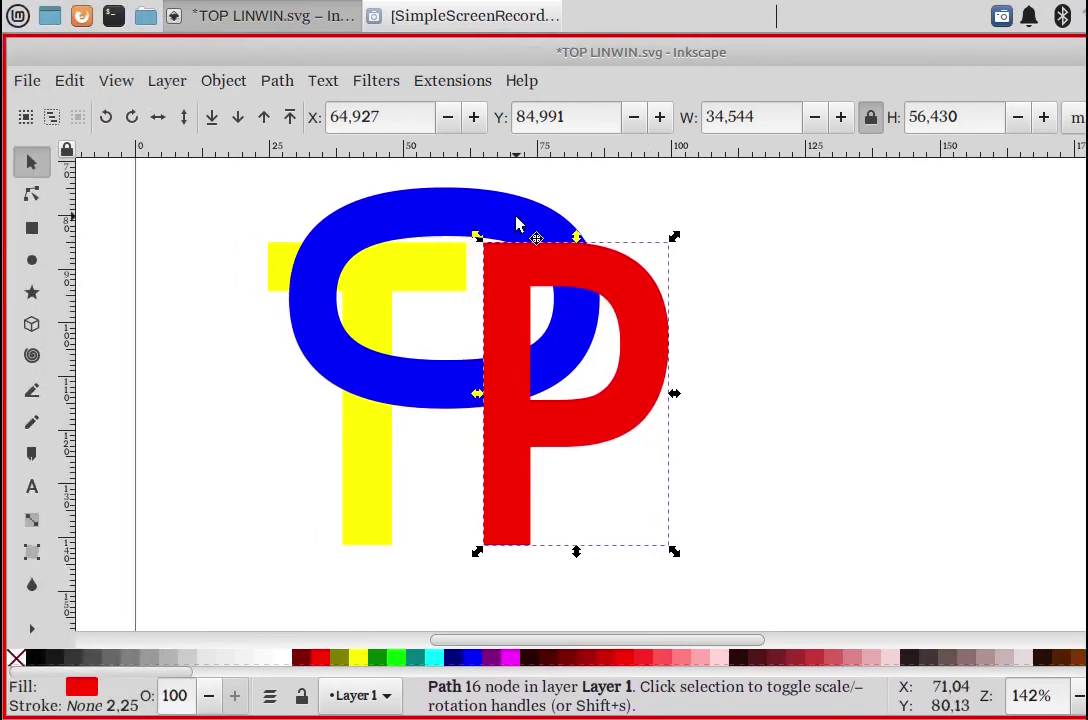
Step: Nudge the blue O left and up with the arrow keys, then deselect everything
left_click(517, 225)
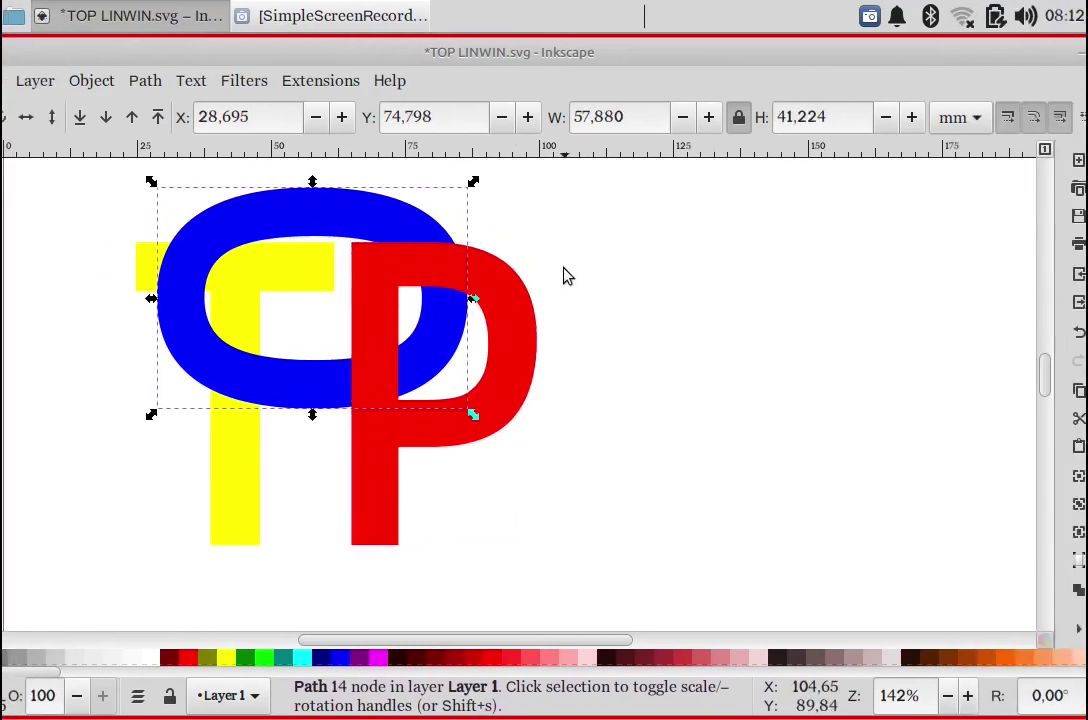
key("Left")
key("Left")
key("Left")
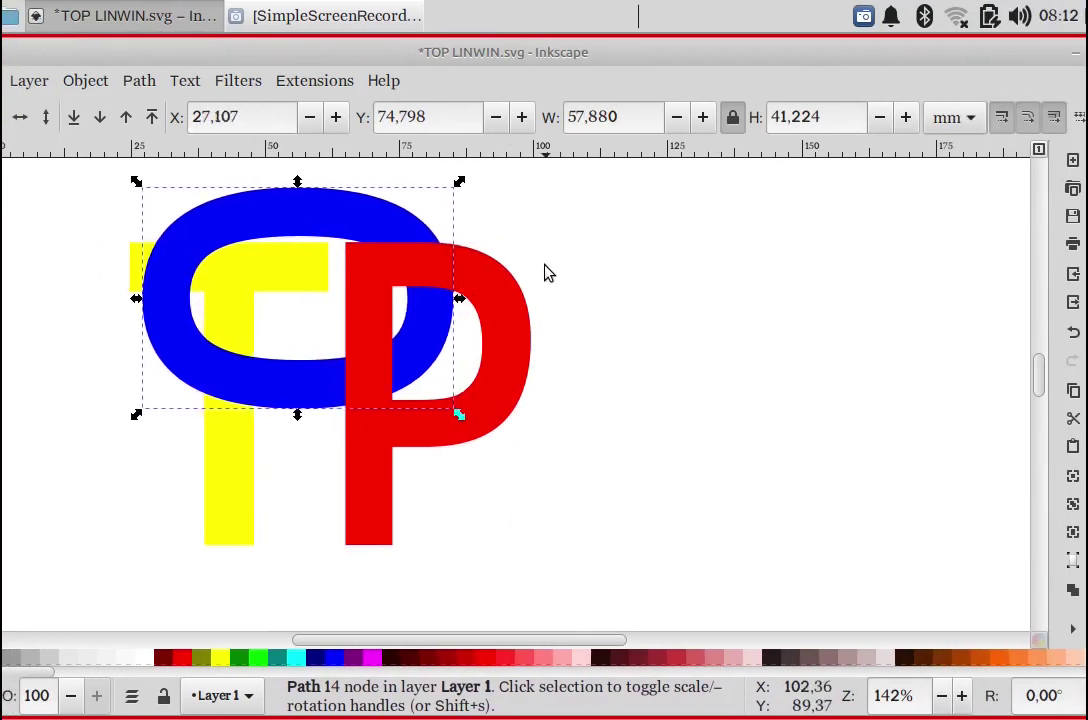
key("Up")
key("Up")
key("Up")
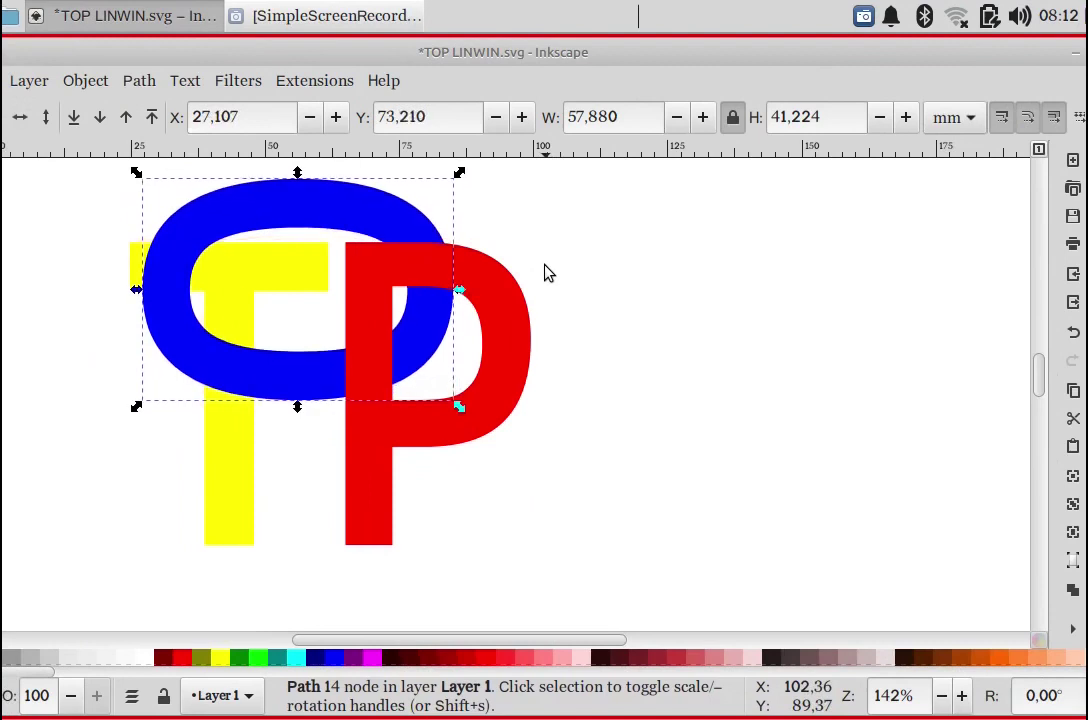
key("Up")
key("Left")
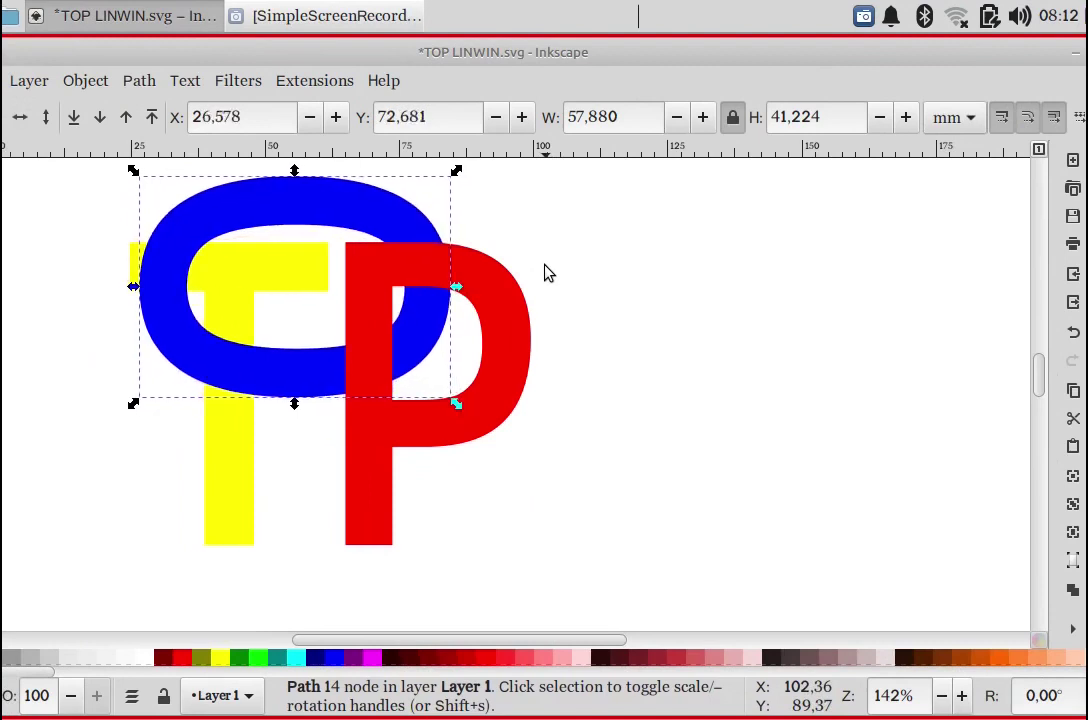
key("Up")
key("Down")
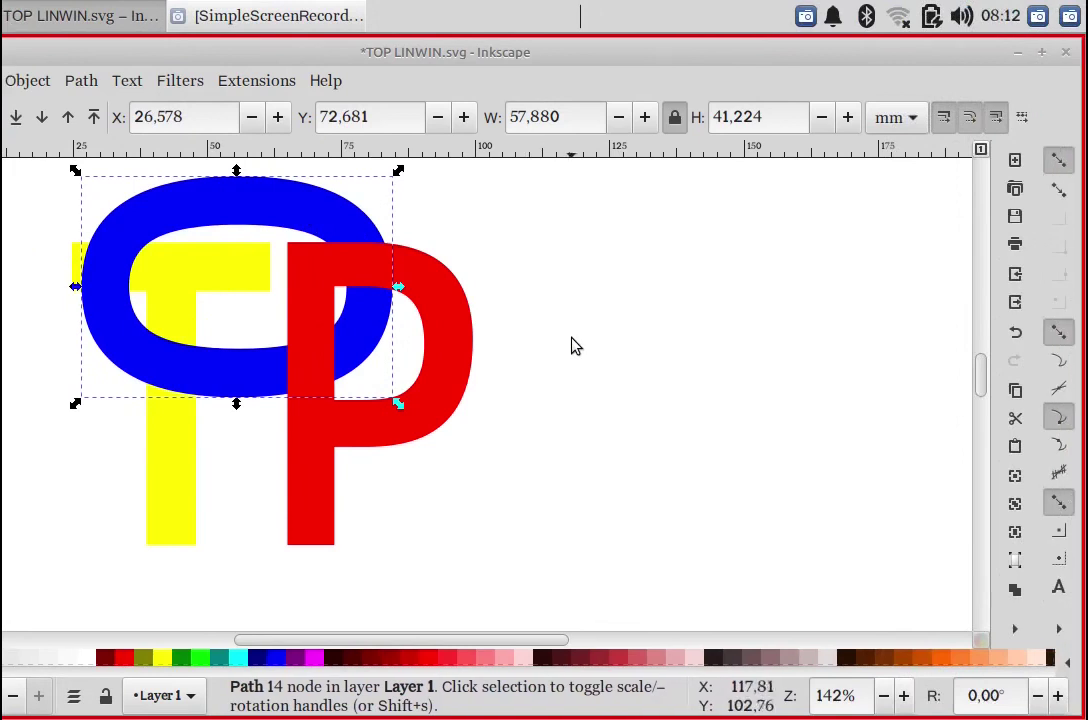
left_click(581, 390)
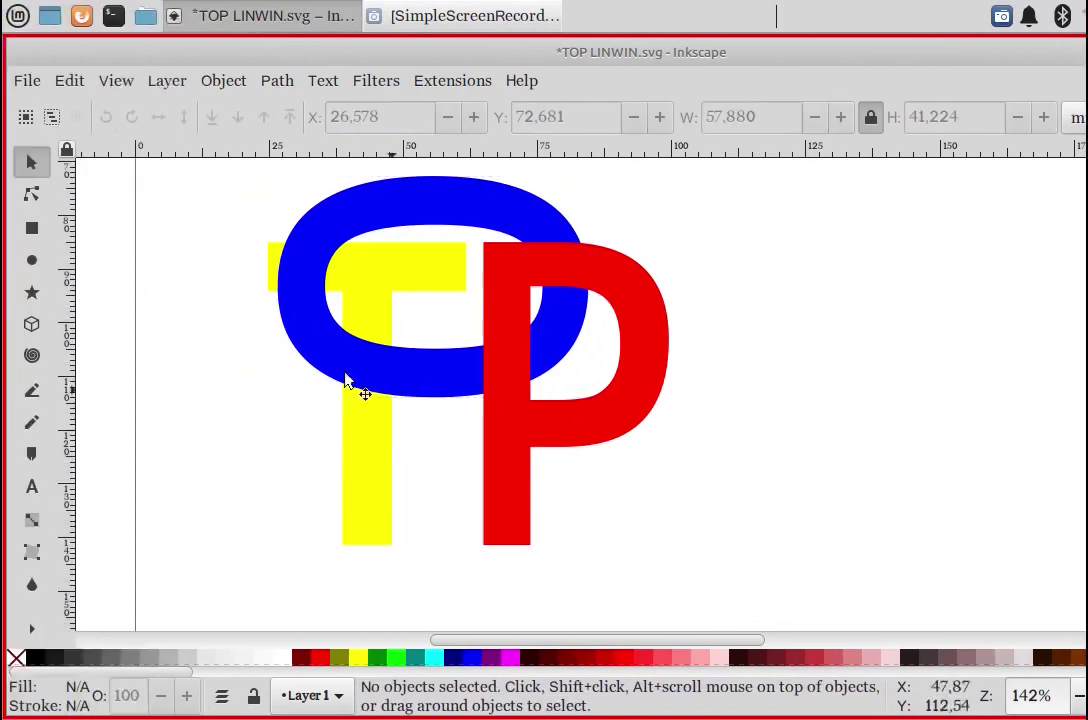
Step: Zoom in with a zoom rectangle around the T, O and P letters
left_click(31, 630)
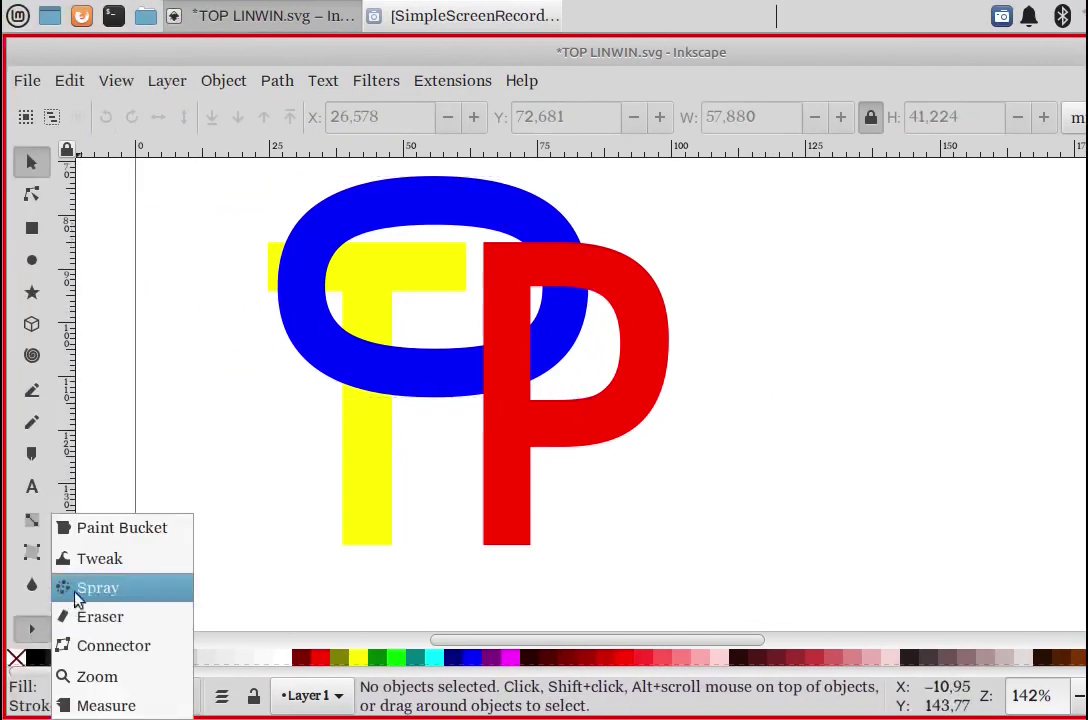
left_click(160, 677)
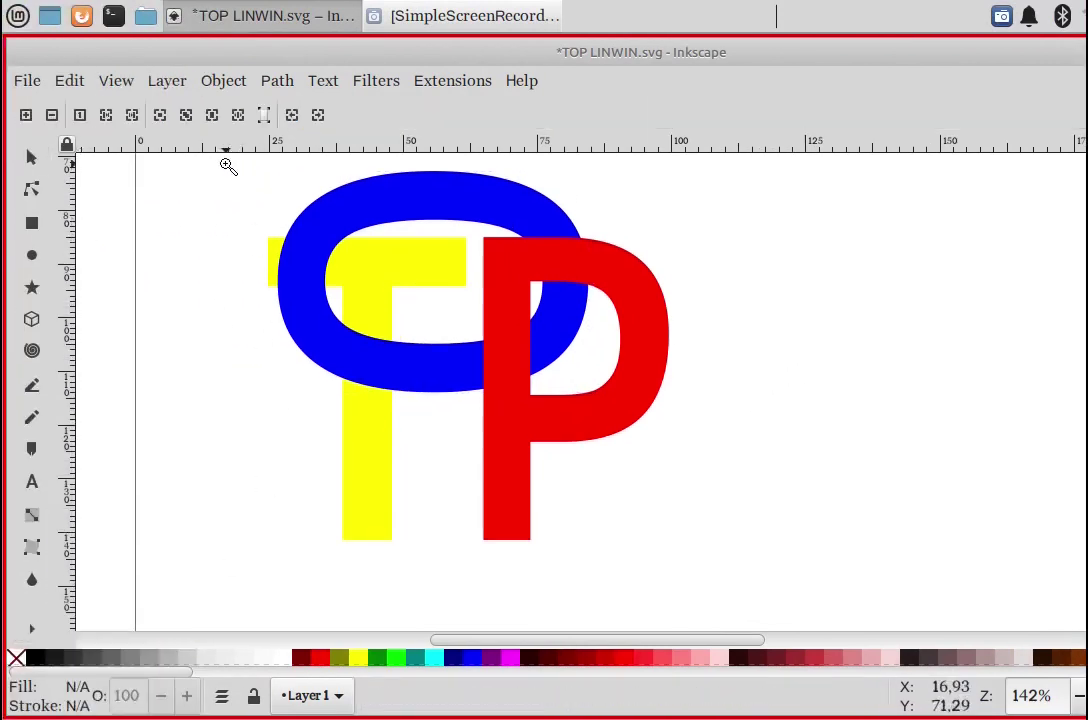
left_click_drag(226, 164, 547, 579)
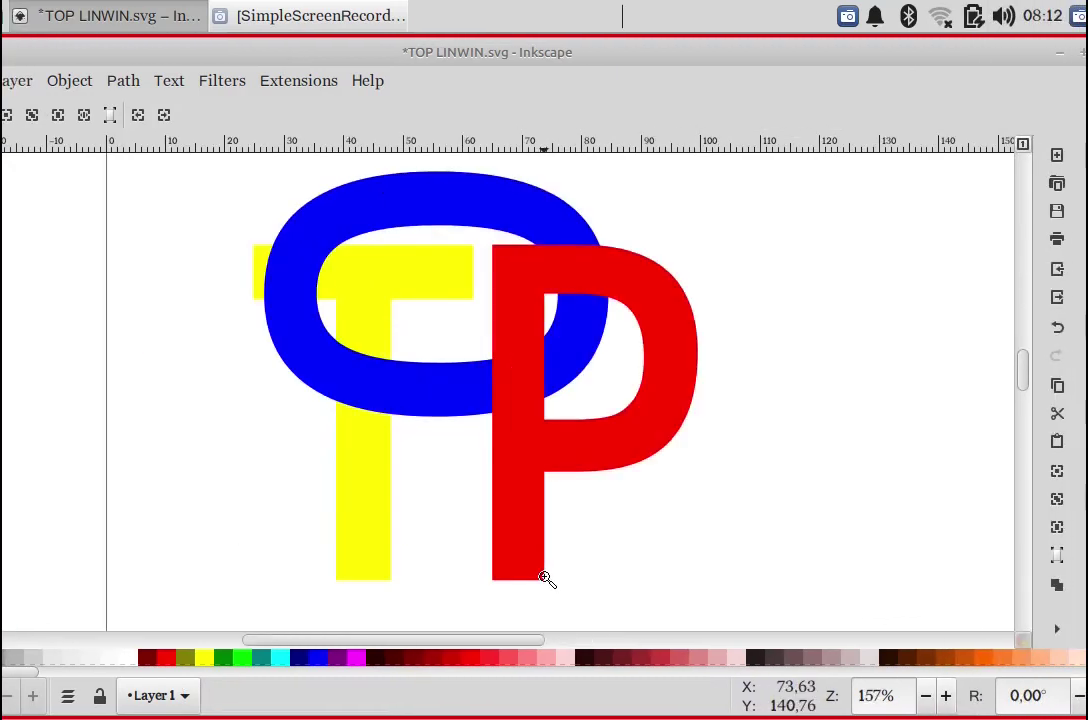
left_click(26, 128)
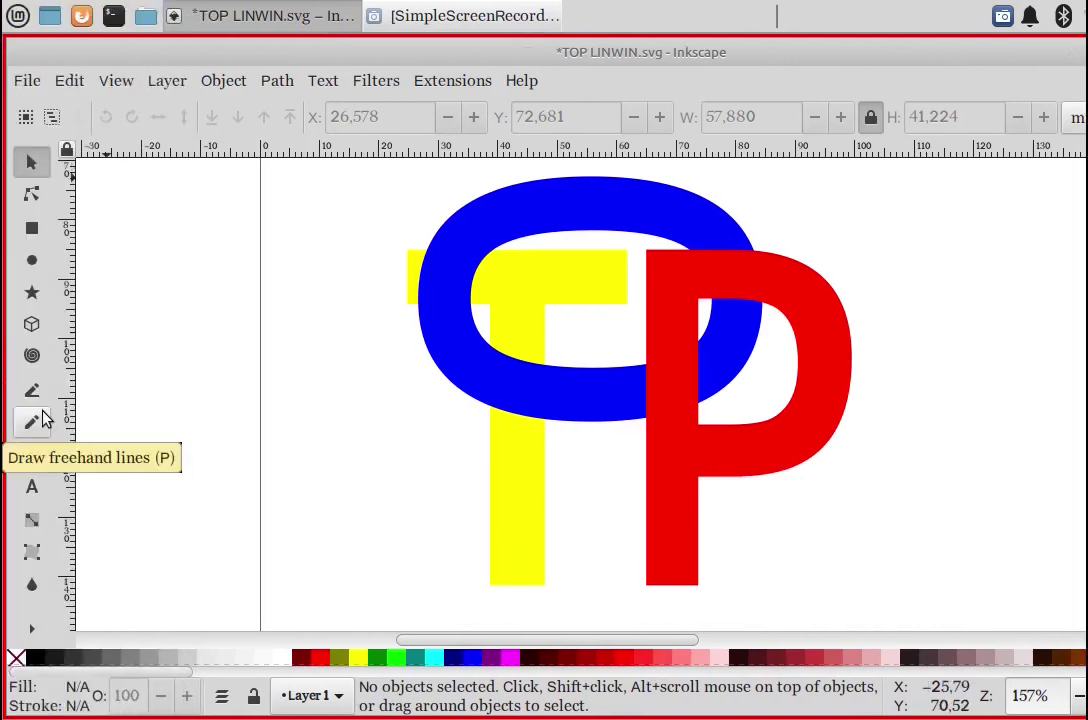
Step: Draw a closed four-corner Pen outline over the blue band crossing the T's stem, then select the T
left_click(33, 392)
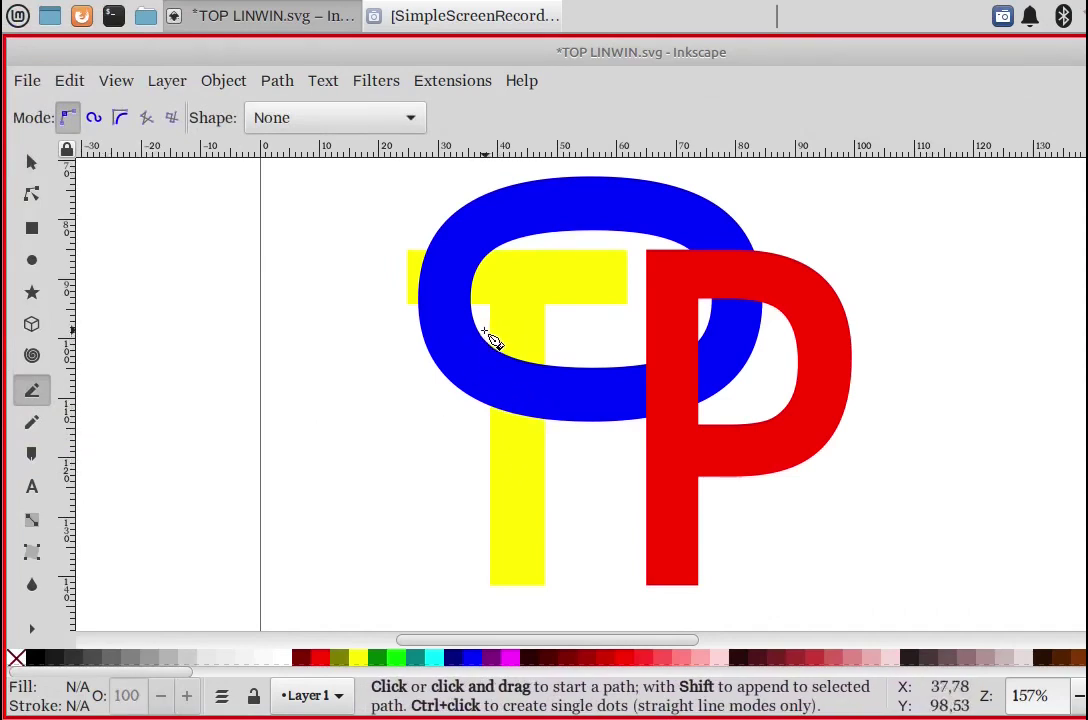
left_click(484, 329)
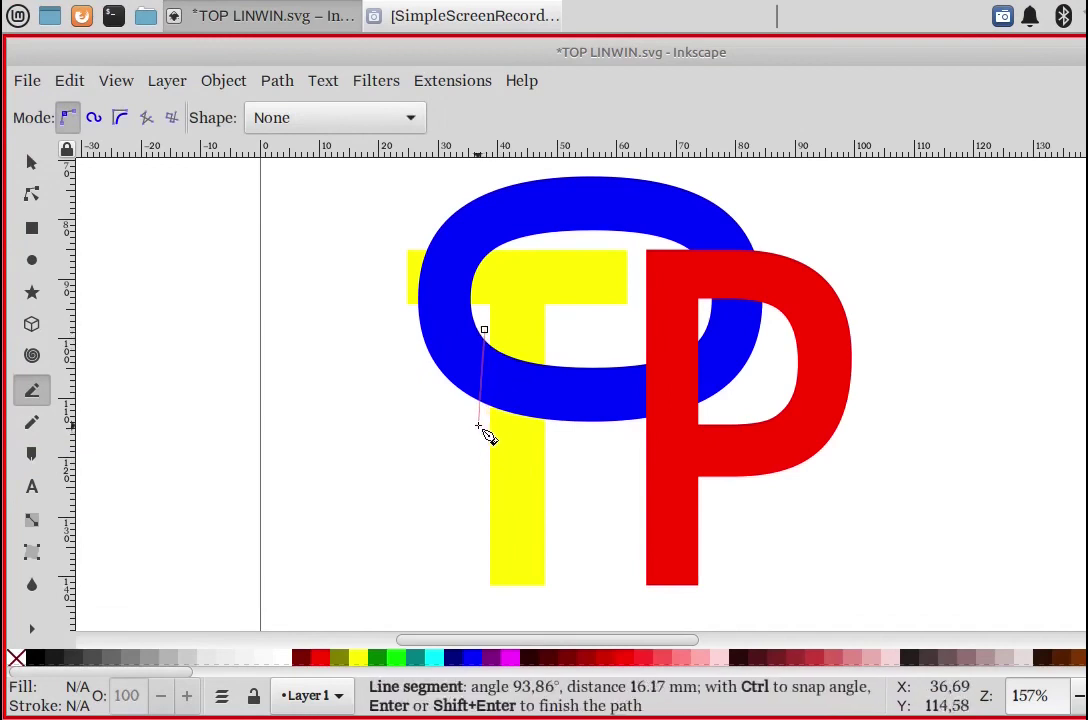
left_click(482, 425)
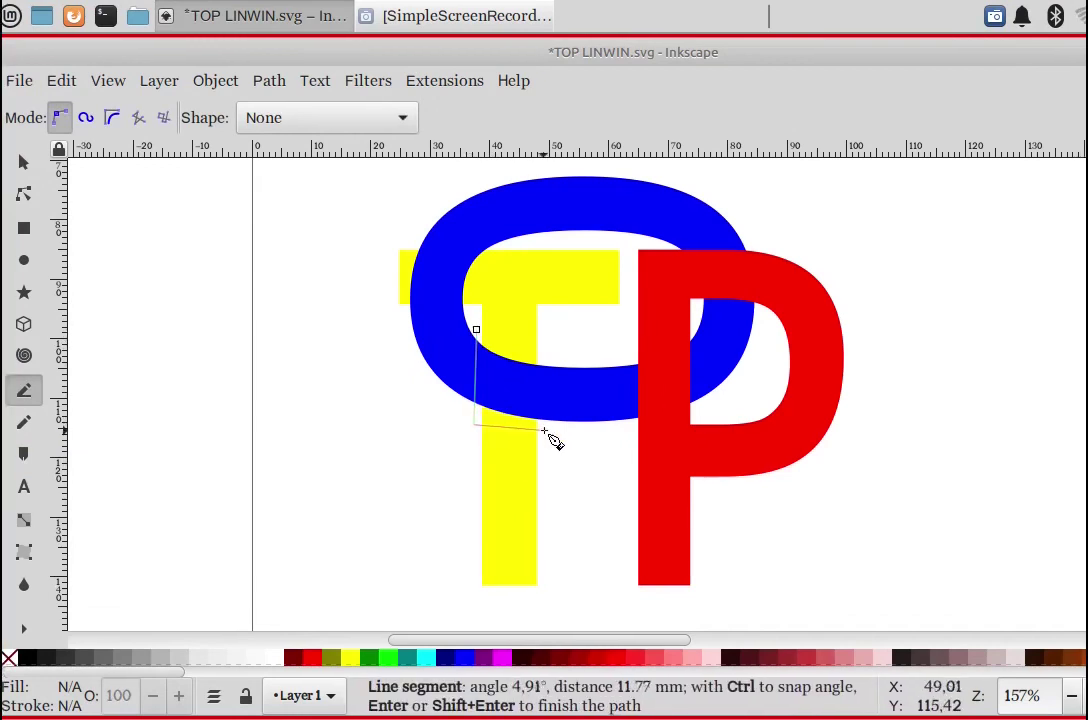
left_click(547, 429)
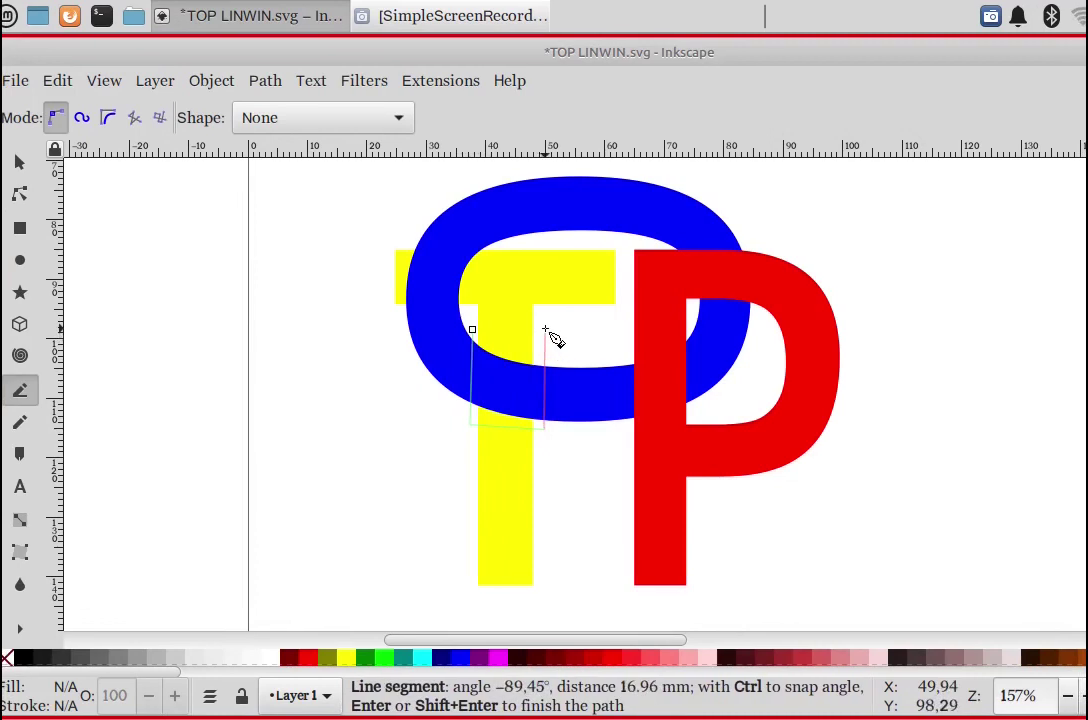
left_click(545, 329)
left_click(472, 329)
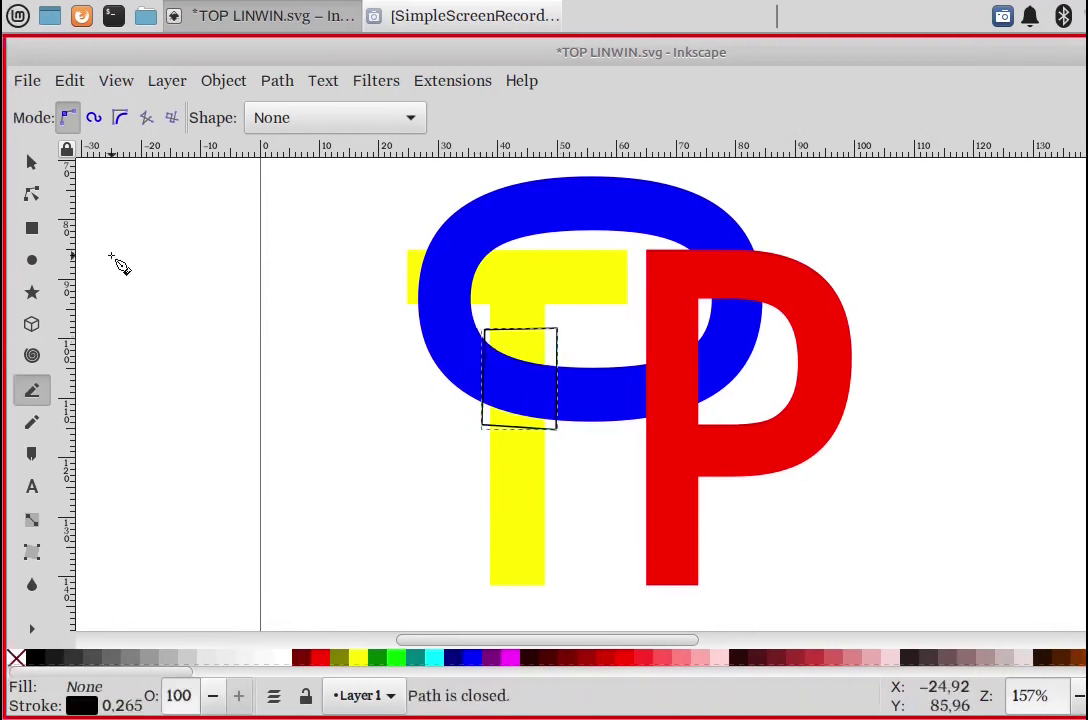
left_click(29, 163)
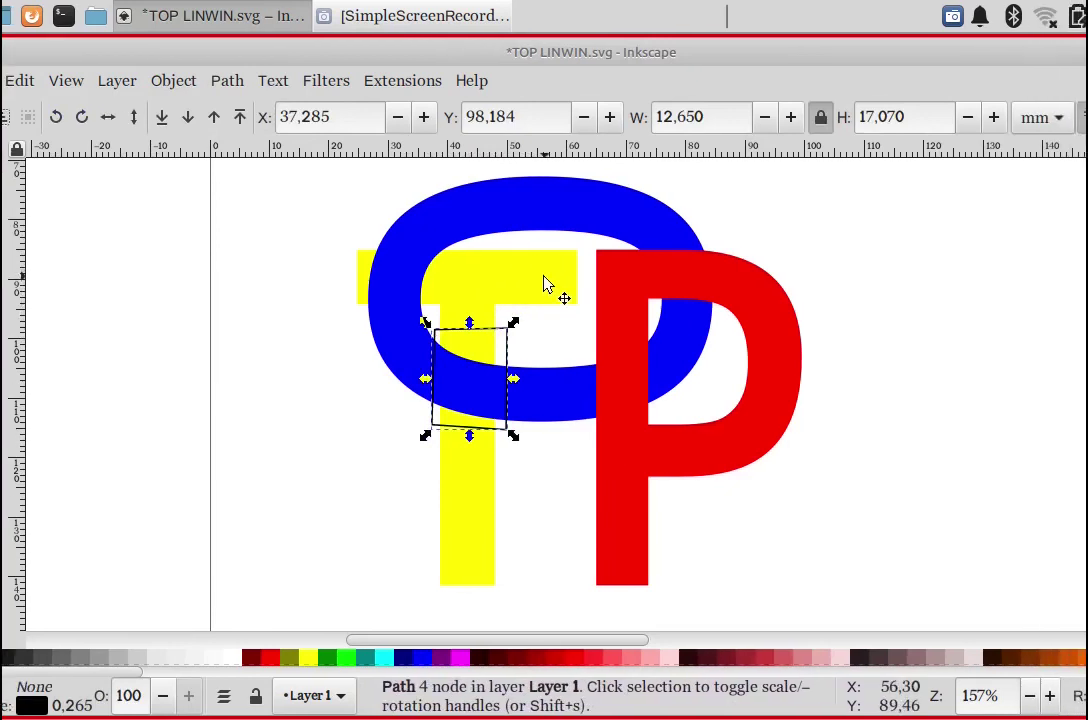
left_click(543, 284)
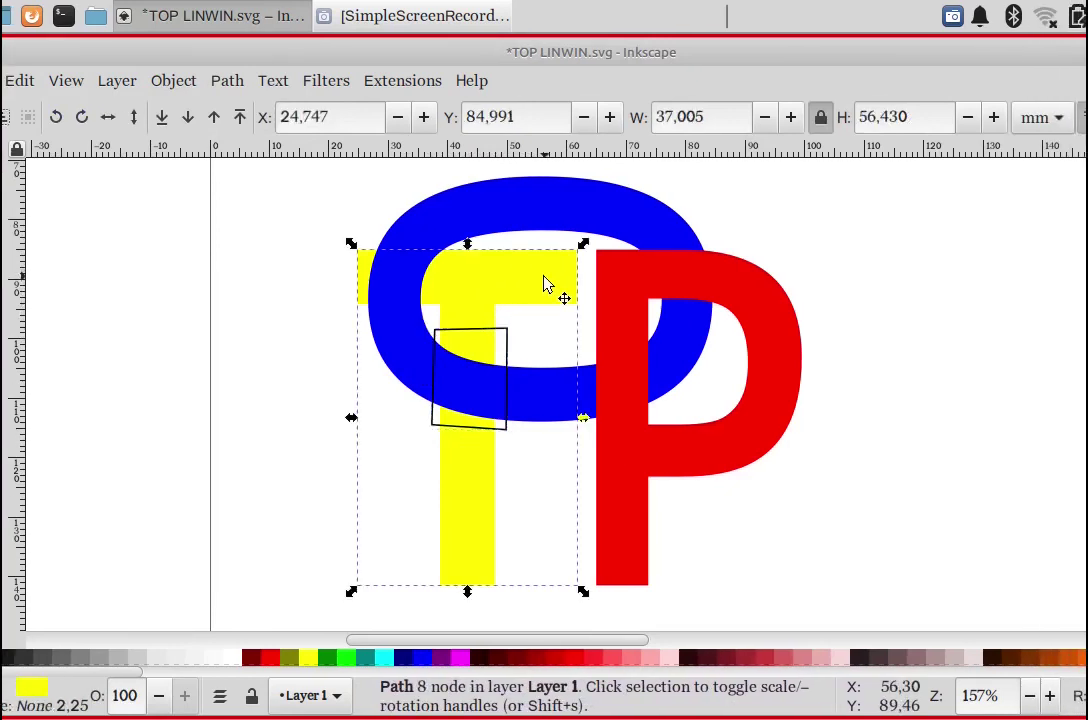
Step: Intersect a duplicate of the yellow T with the outline to get the stem piece
left_click(72, 80)
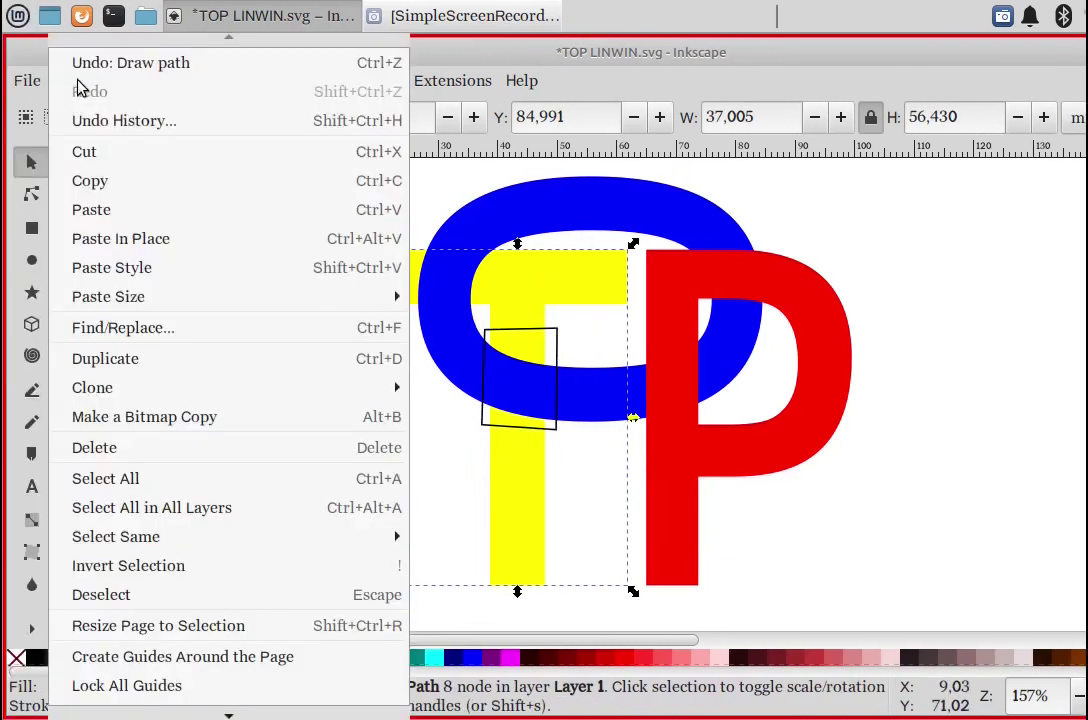
left_click(160, 358)
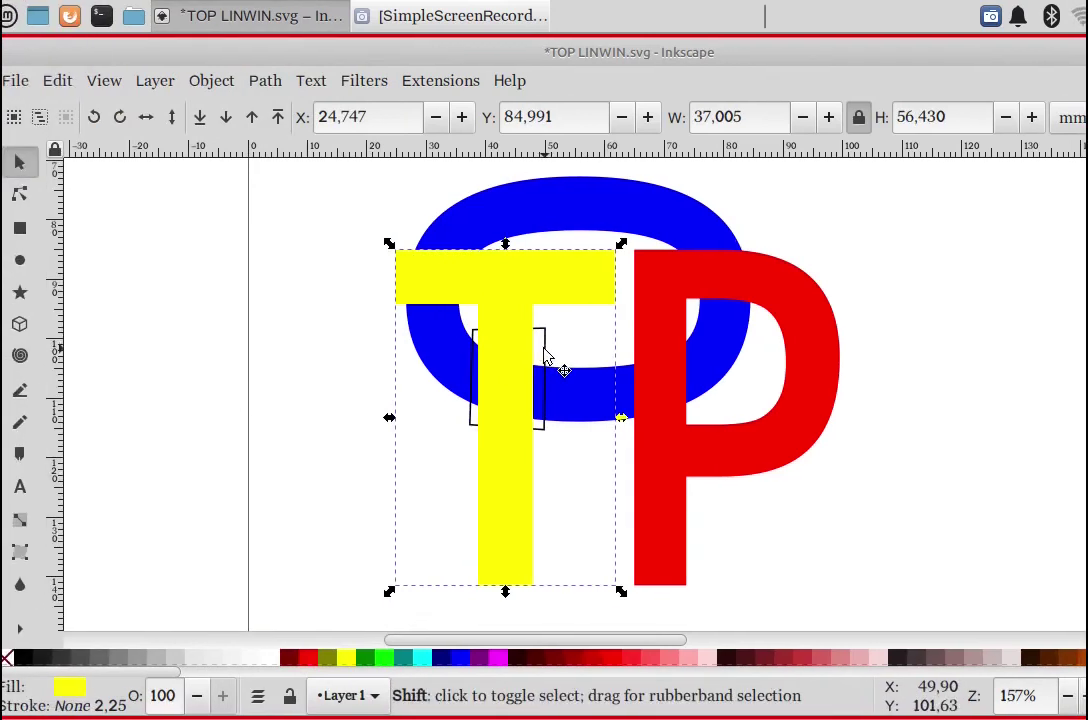
left_click(544, 349, "shift")
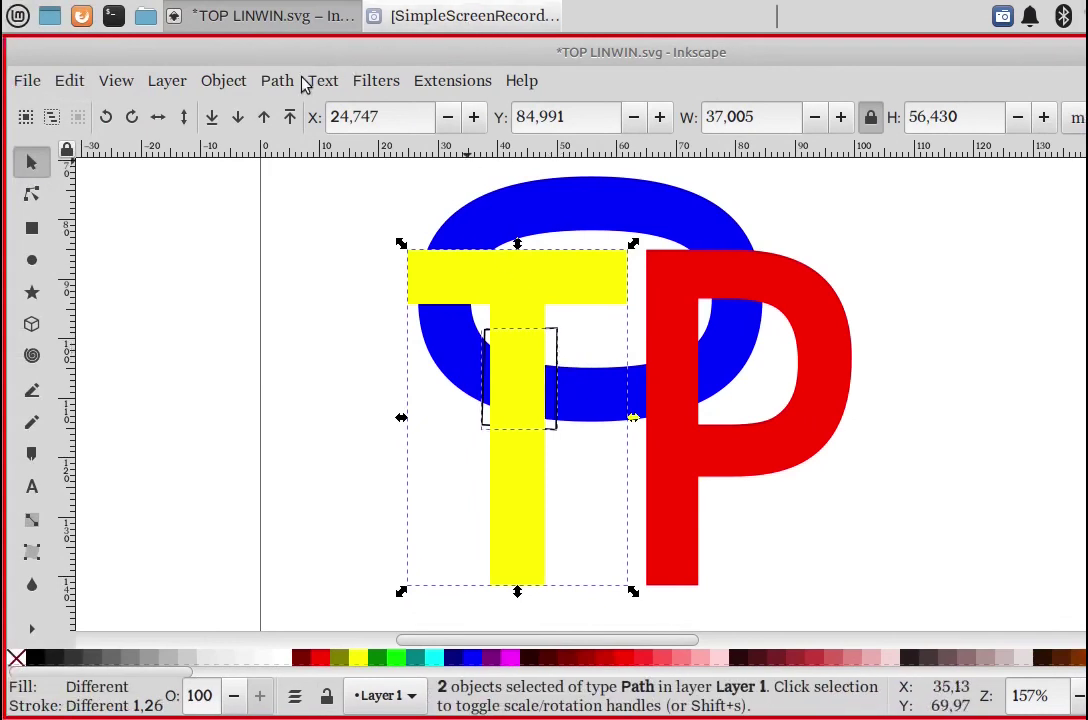
left_click(298, 82)
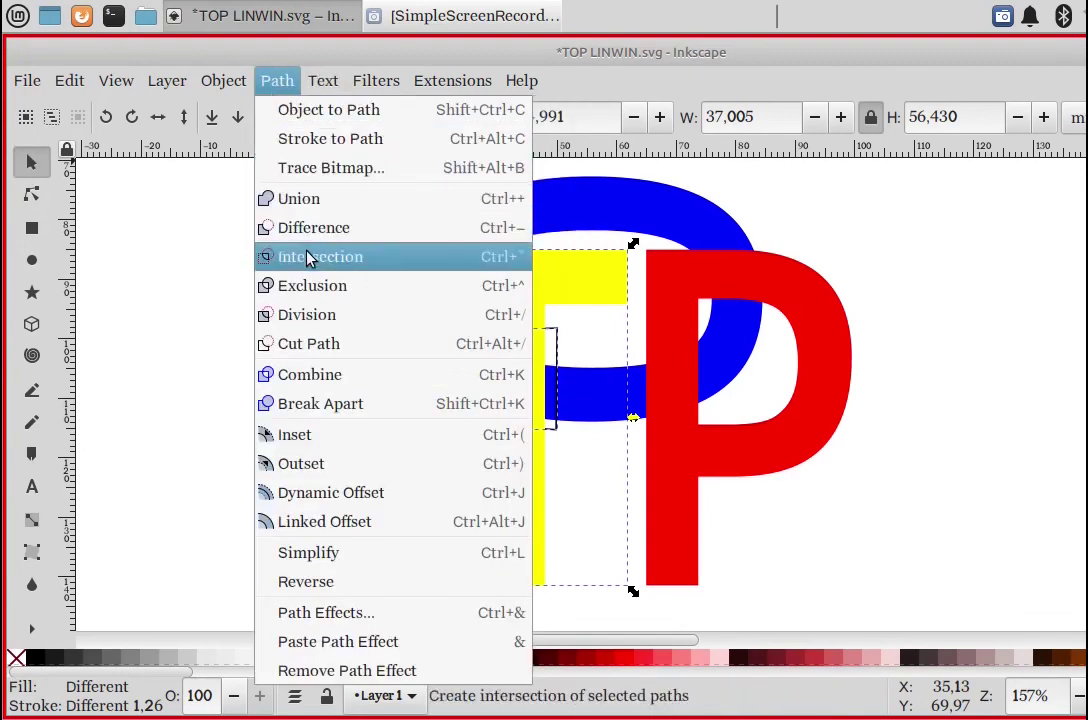
left_click(309, 258)
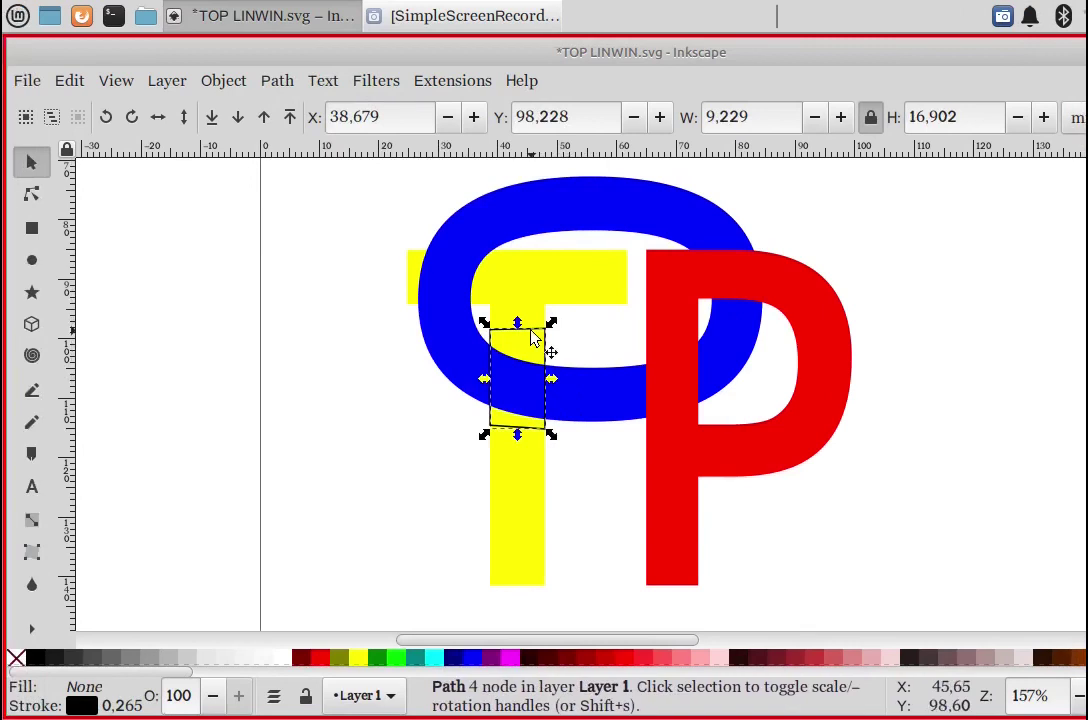
left_click(265, 90)
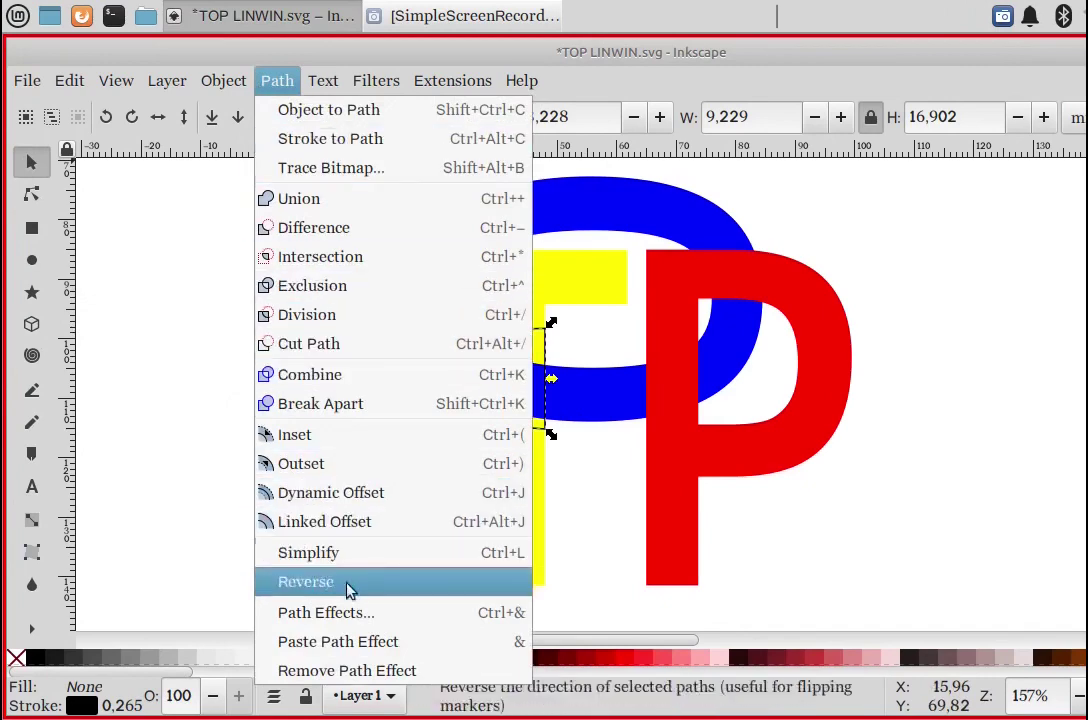
left_click(347, 614)
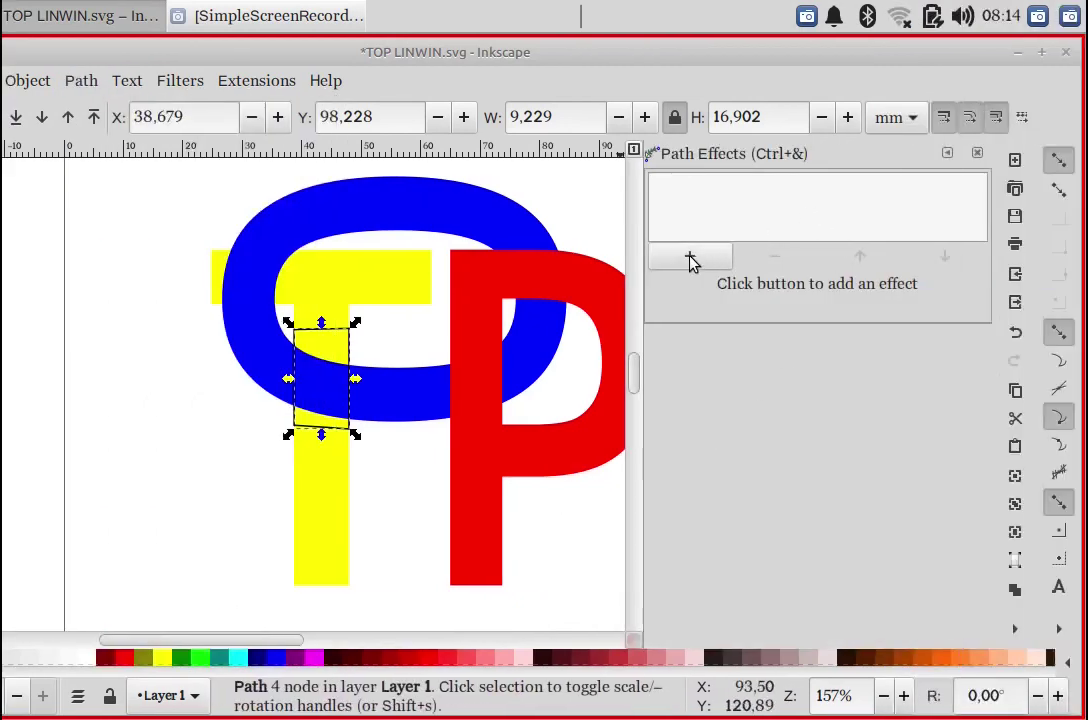
Step: Add an Offset path effect to the stem piece and zoom in closely on it
left_click(690, 260)
scroll(670, 451, "down", 2)
scroll(670, 451, "down", 2)
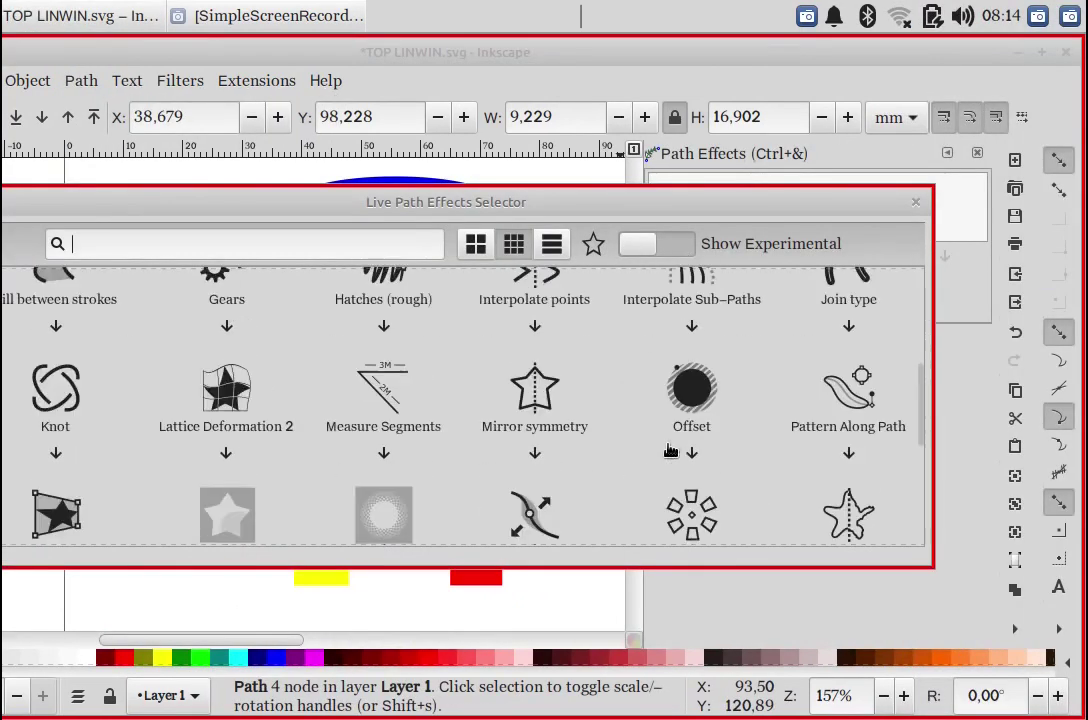
left_click(691, 395)
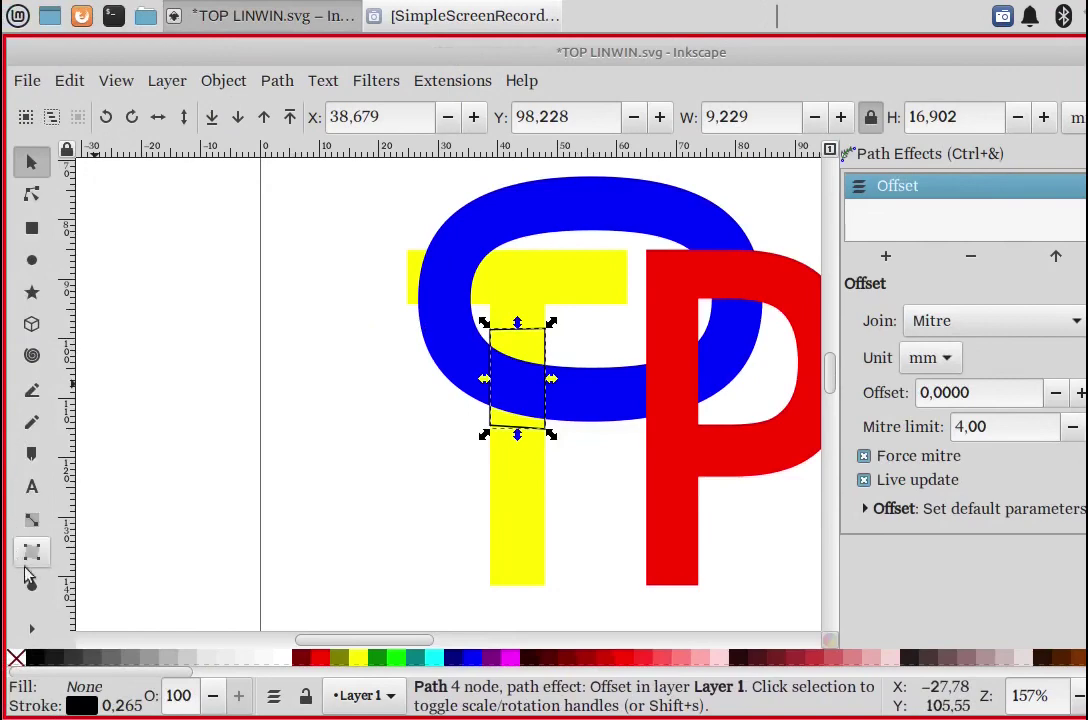
left_click(33, 630)
left_click(105, 674)
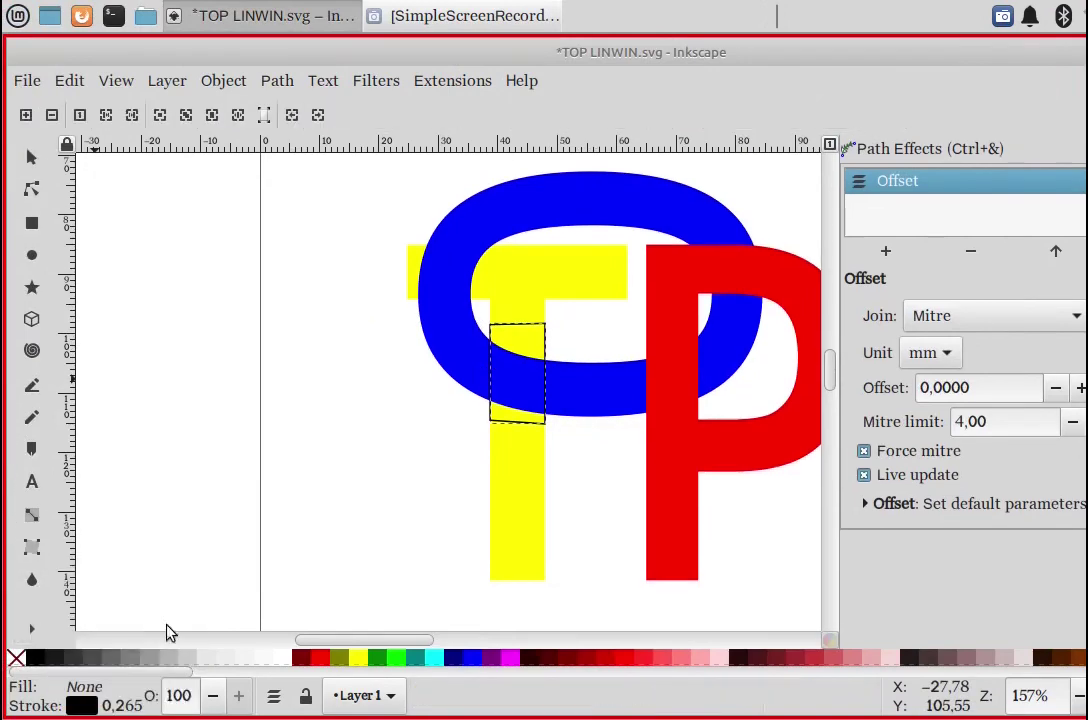
left_click_drag(481, 298, 548, 440)
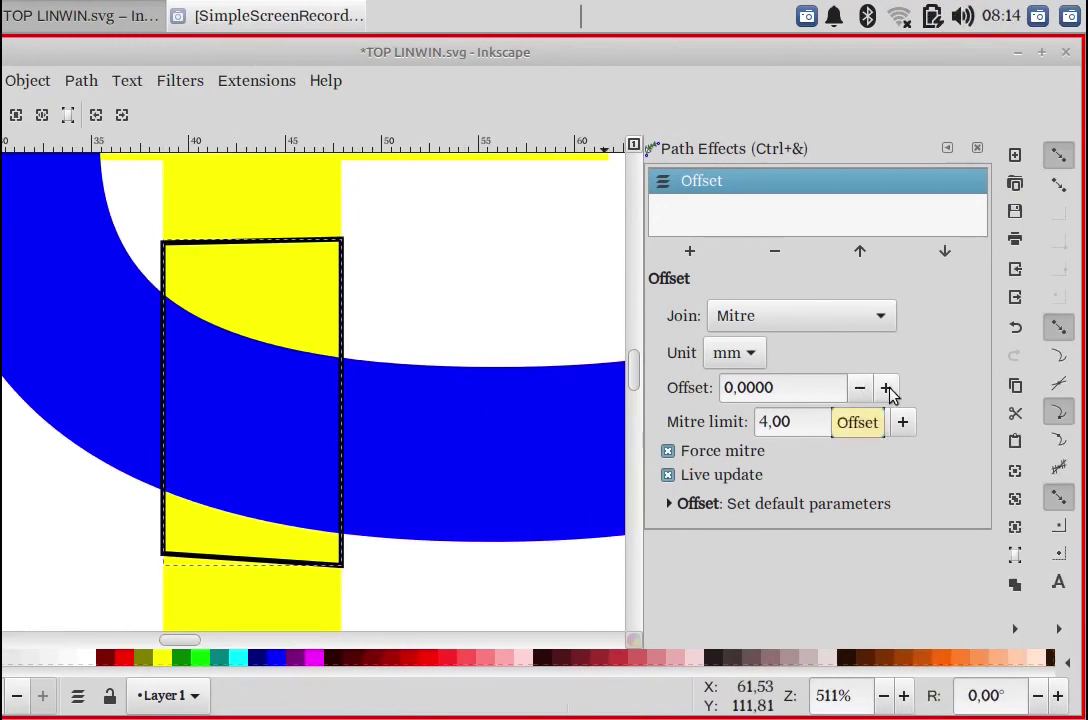
Step: Set the offset to 0,5000 mm, then select the piece together with the blue O ring
left_click(887, 388)
left_click(887, 388)
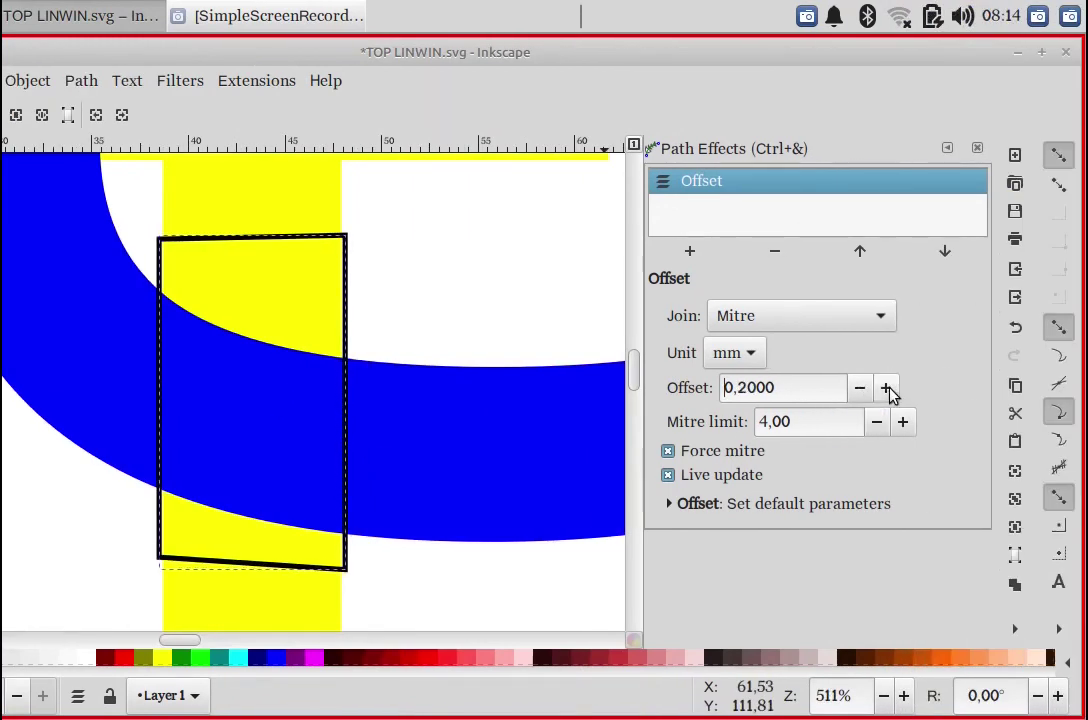
left_click(887, 388)
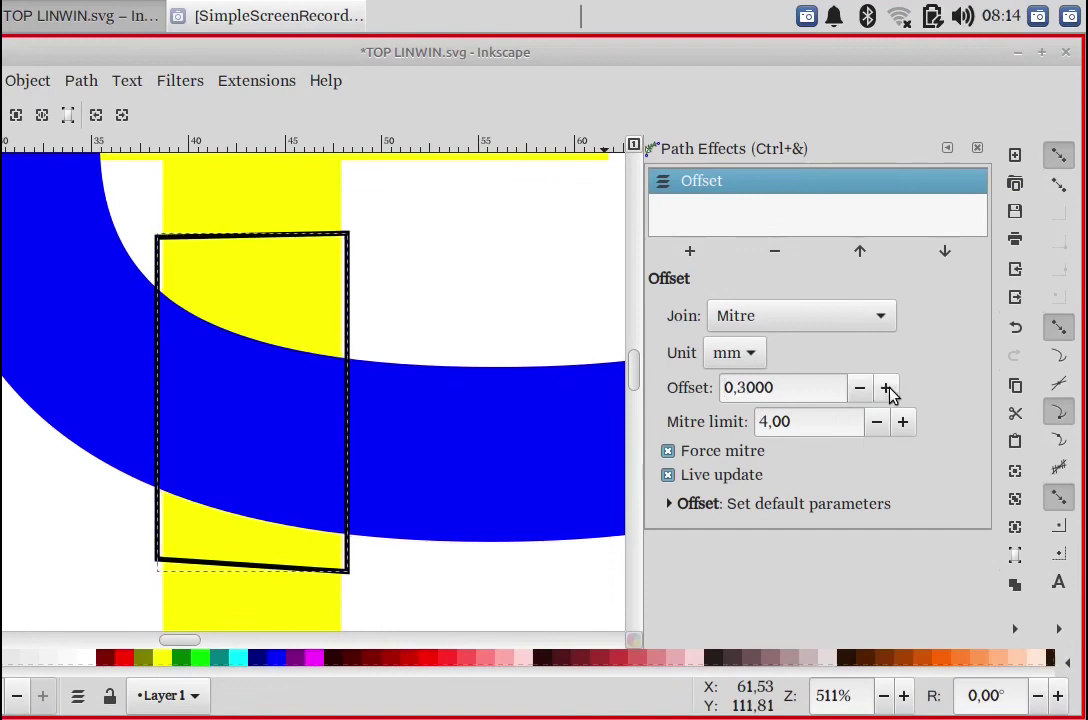
left_click(887, 388)
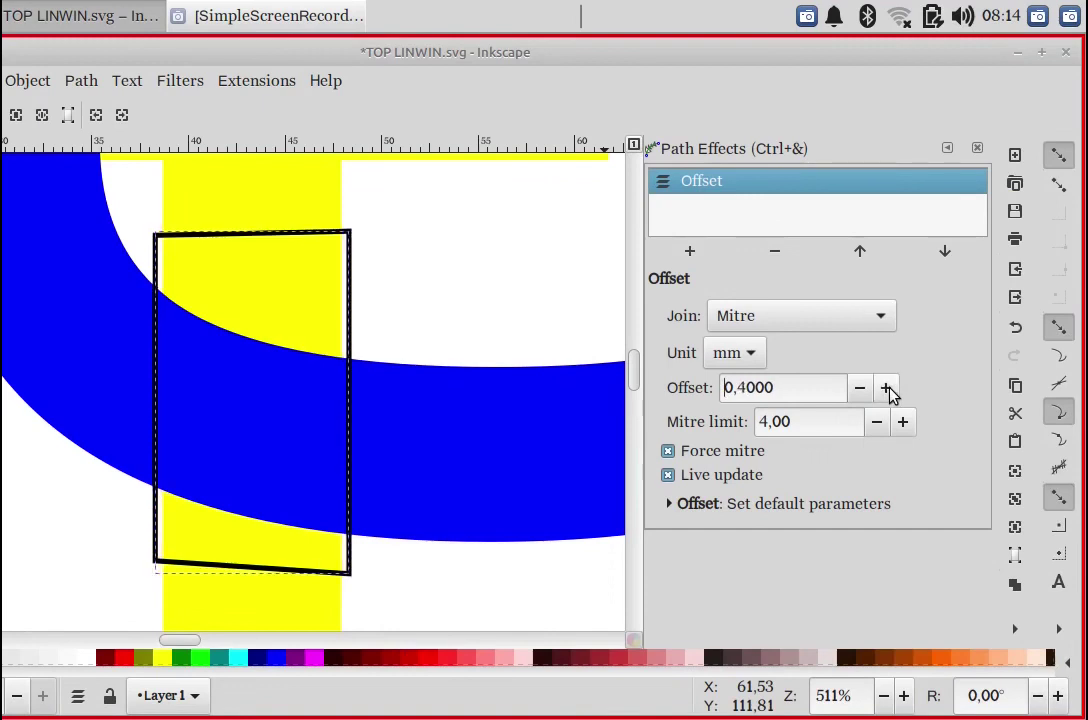
left_click(887, 388)
left_click(887, 388)
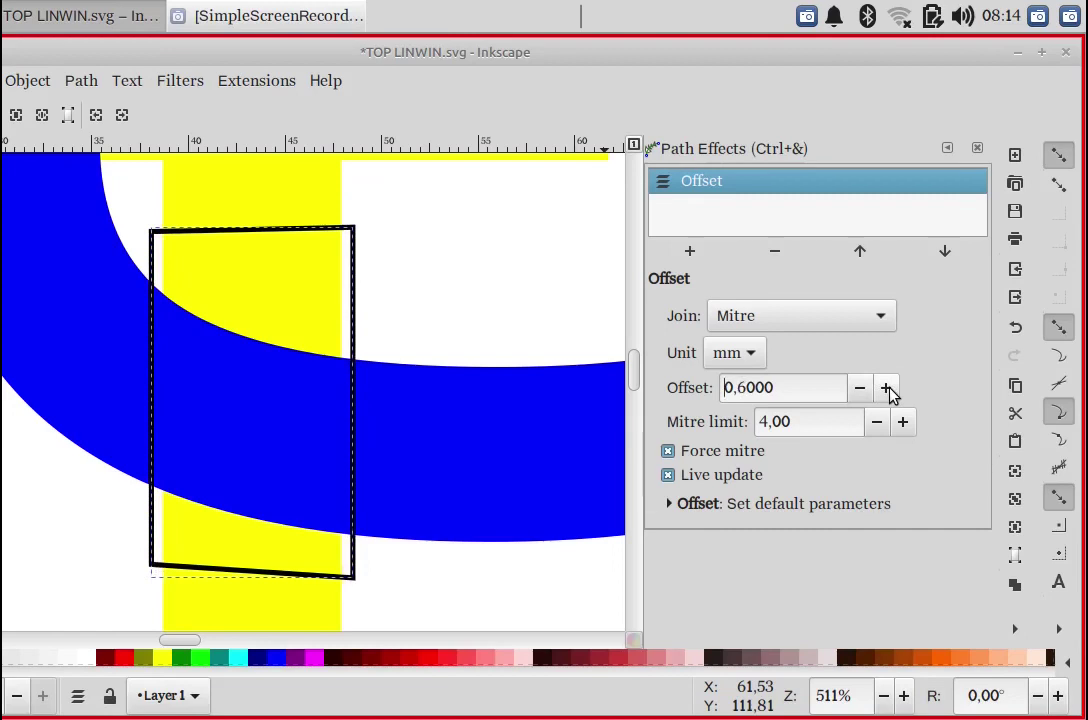
left_click(859, 388)
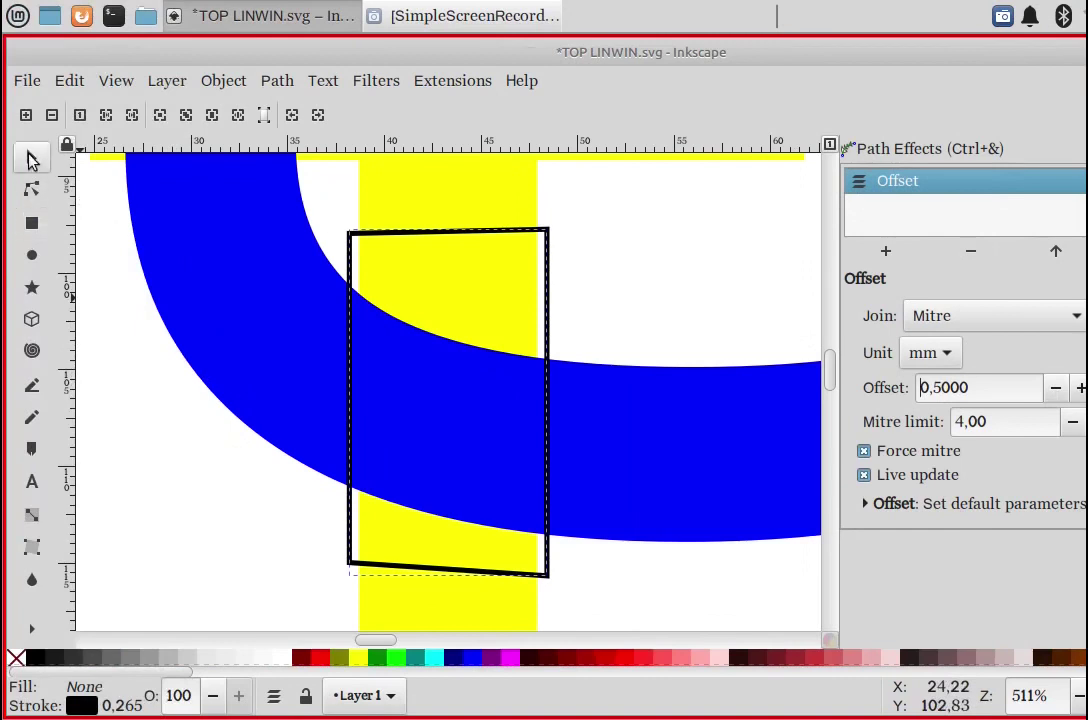
left_click(31, 160)
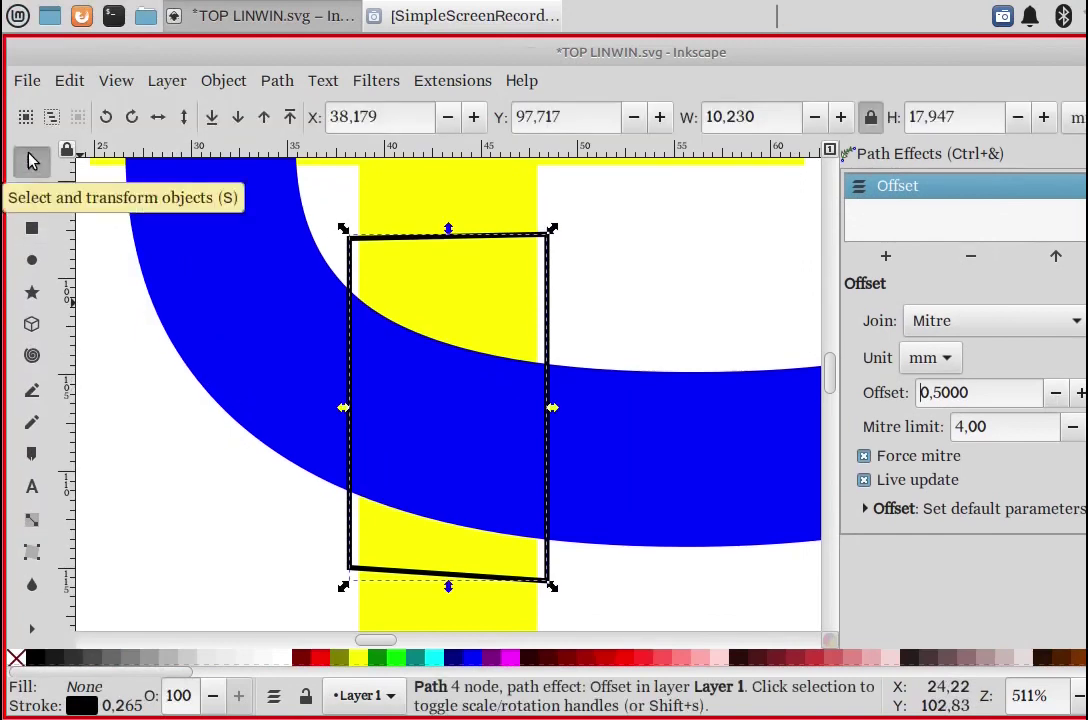
left_click(257, 333, "shift")
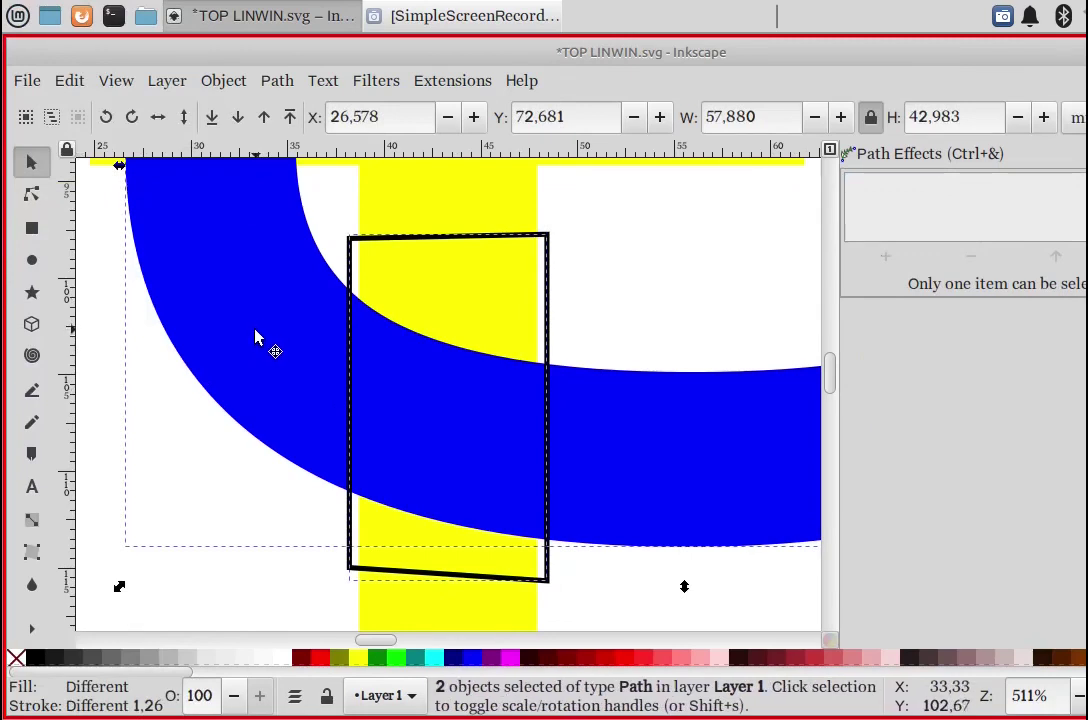
Step: Subtract the offset stem piece from the blue O ring with Path > Difference, then zoom out
left_click(272, 81)
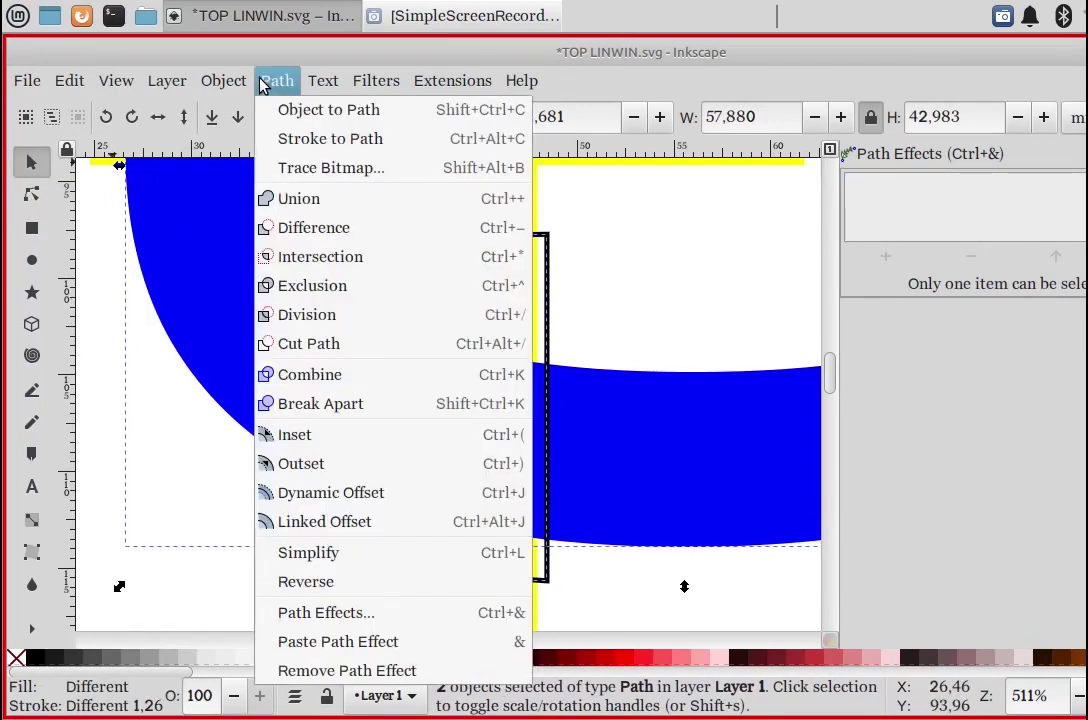
left_click(303, 223)
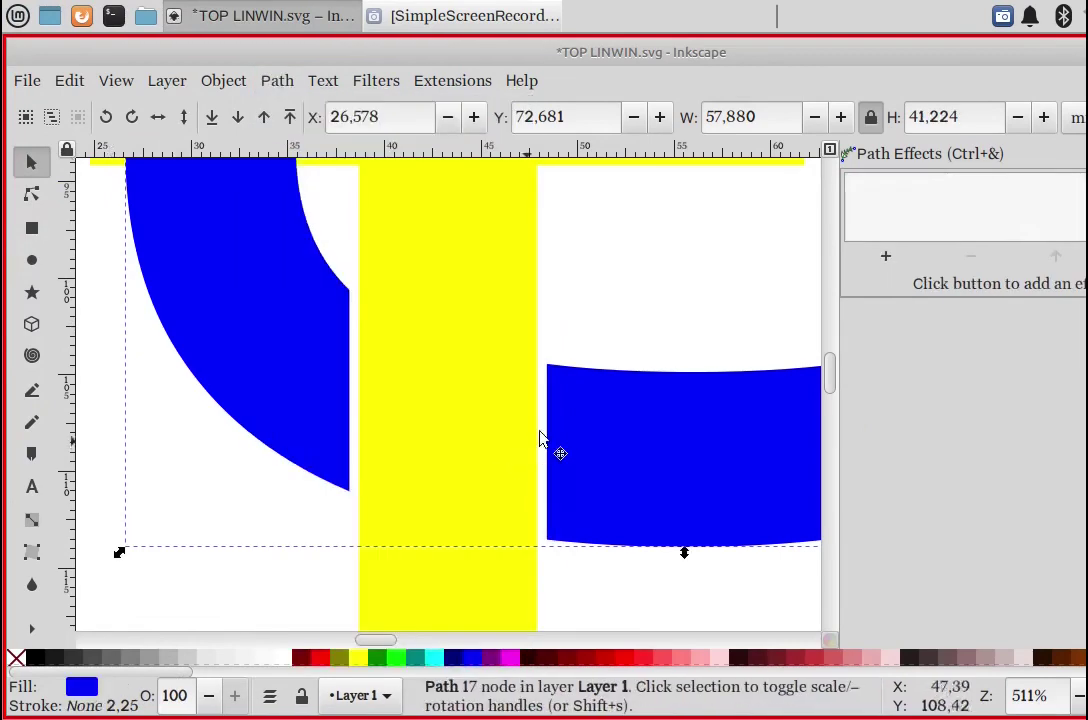
scroll(545, 390, "down", 1, "ctrl")
scroll(545, 390, "down", 1, "ctrl")
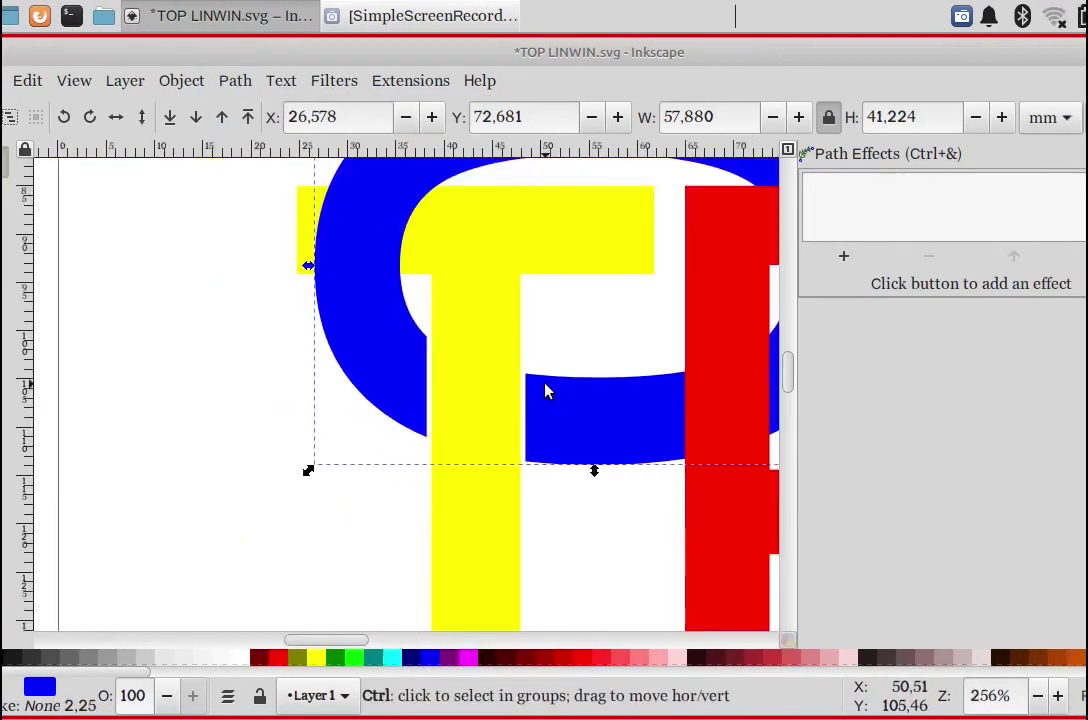
scroll(545, 390, "down", 1, "ctrl")
scroll(545, 390, "down", 1, "ctrl")
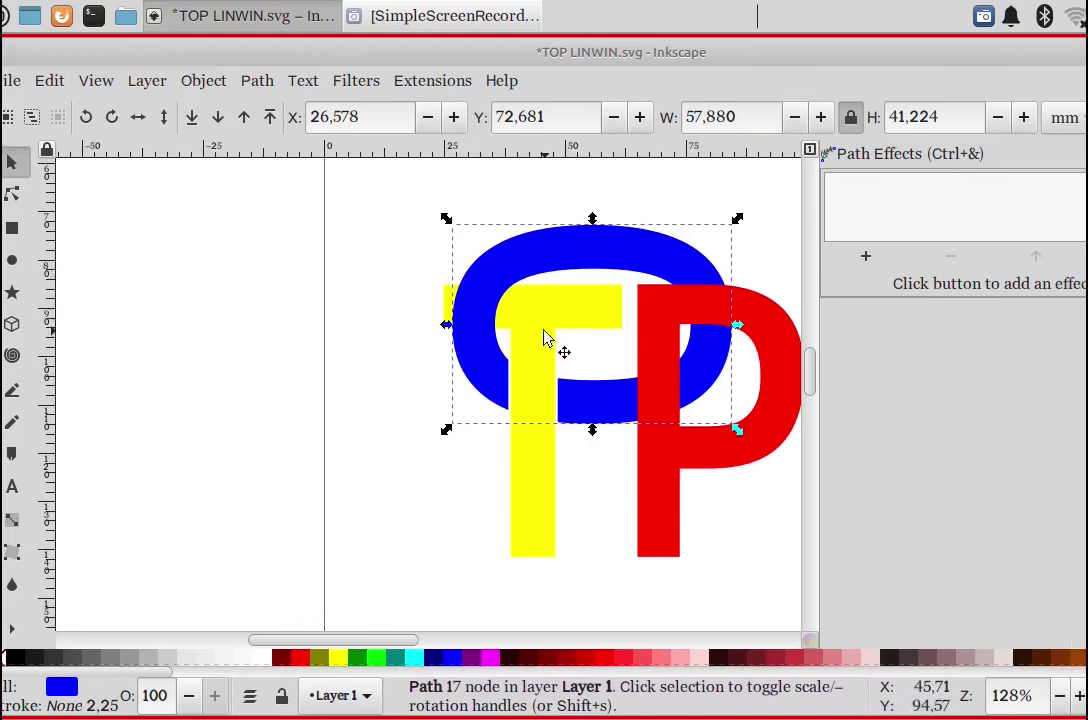
Step: Select the T and zoom in close on where the blue O meets the crossbar's left end
left_click(545, 338)
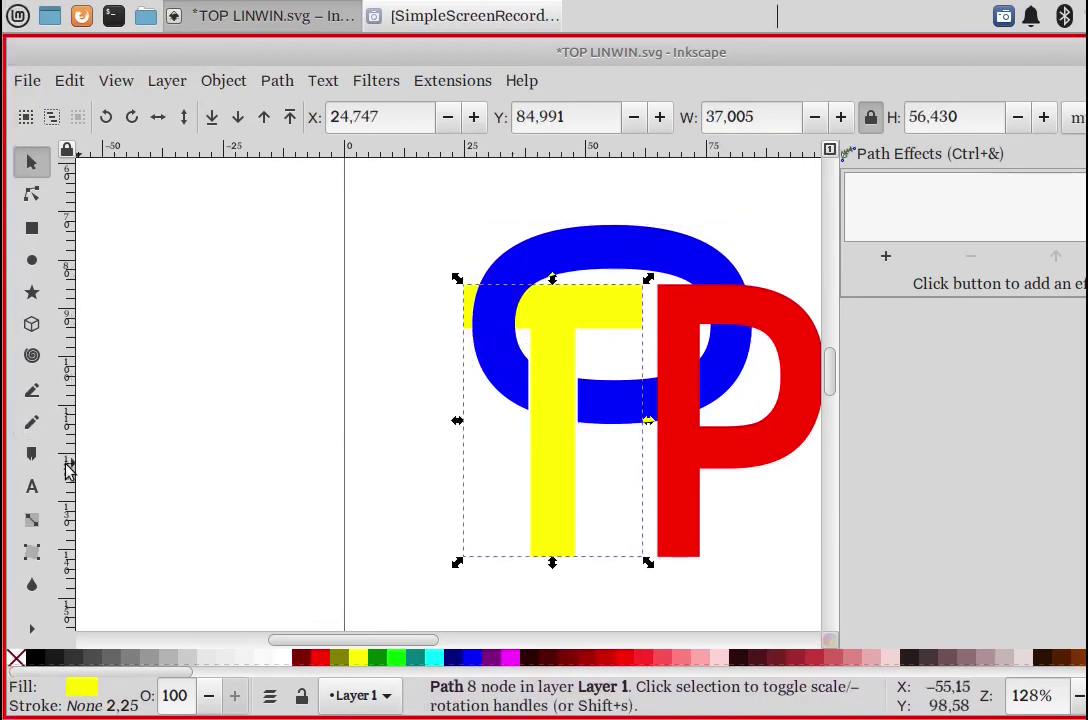
left_click(32, 627)
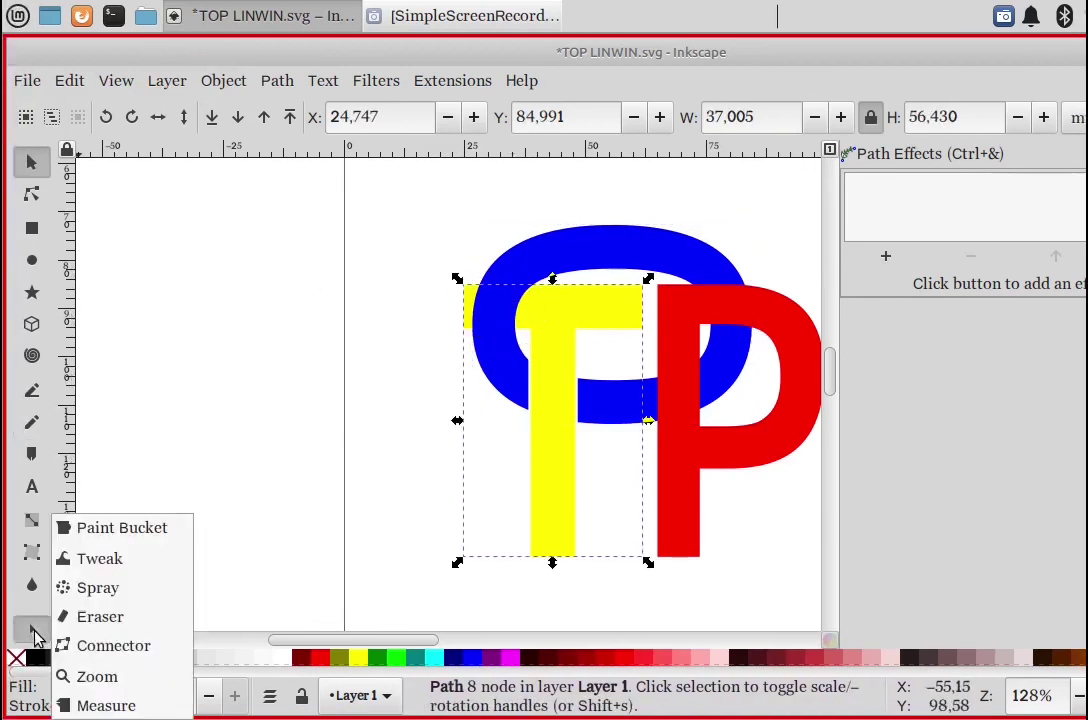
left_click(118, 678)
mouse_move(414, 221)
left_mouse_down()
mouse_move(599, 385)
mouse_move(547, 385)
left_mouse_up()
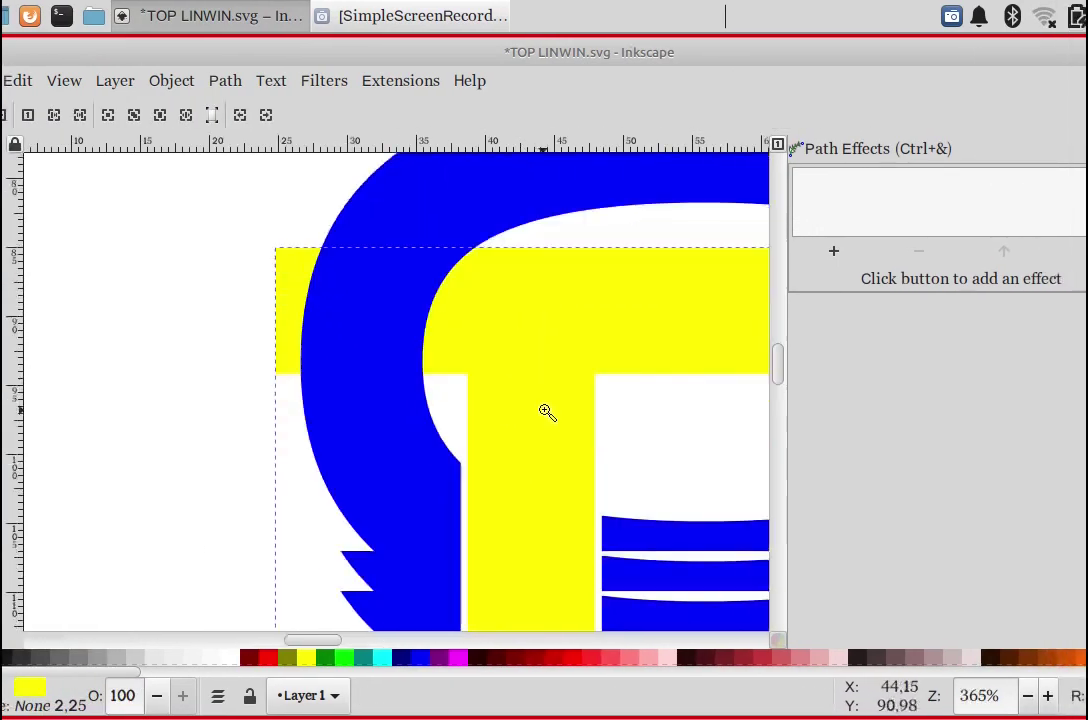
key("grave")
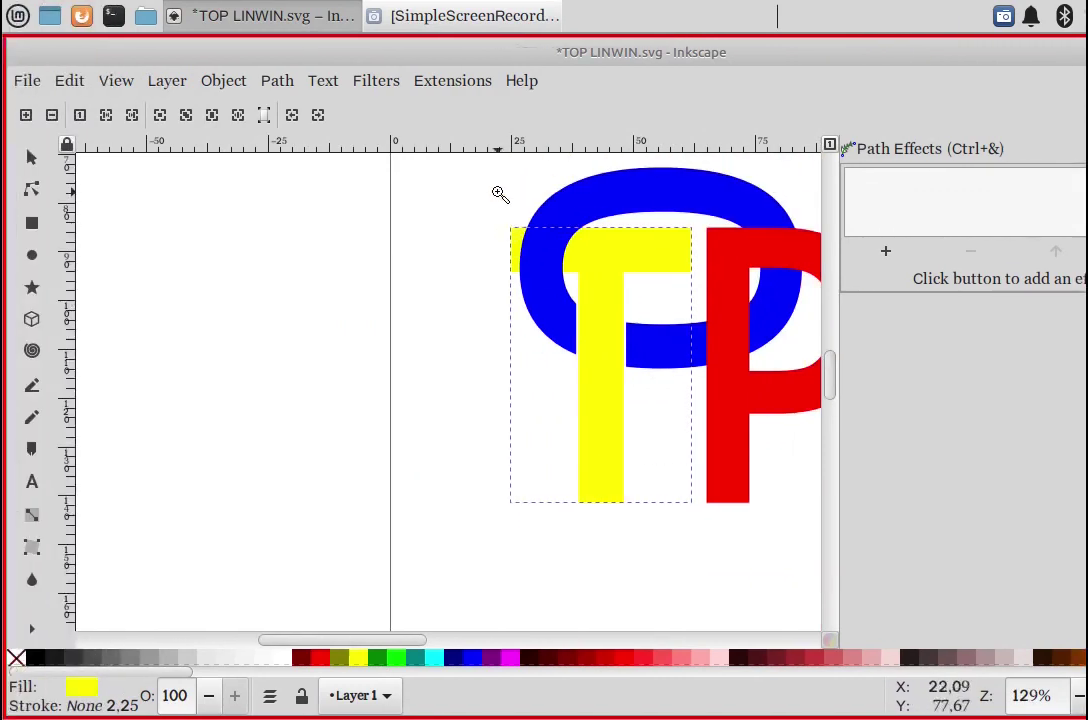
left_click_drag(500, 191, 547, 303)
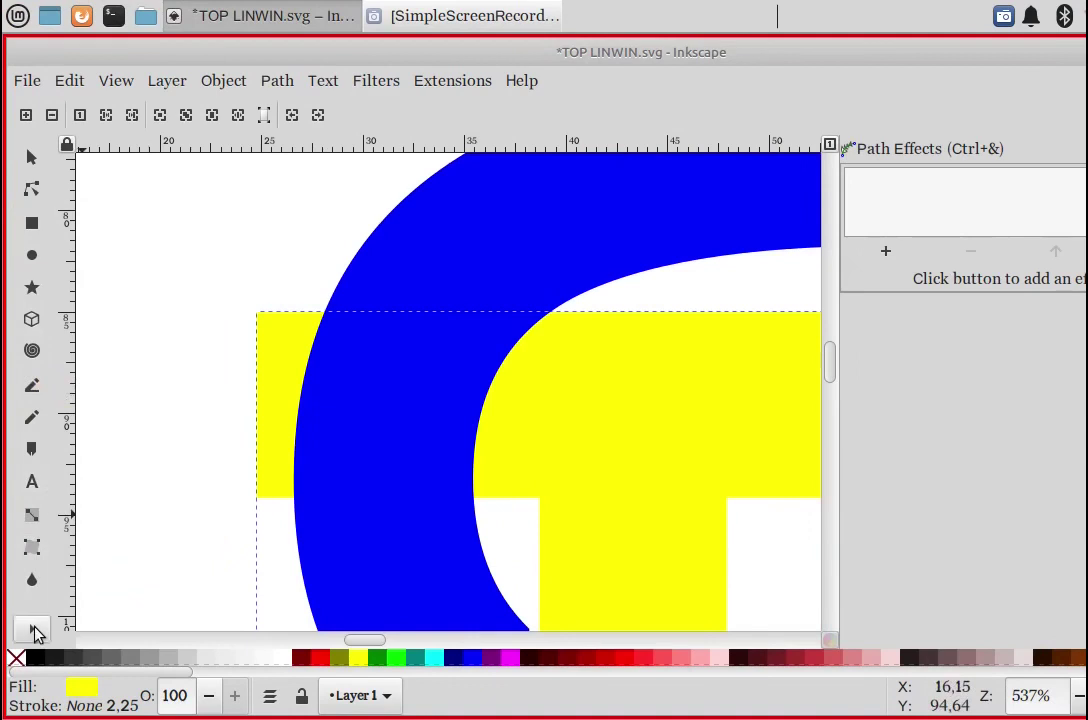
Step: Draw a closed four-corner Pen quadrilateral over the O crossing the crossbar's left end
left_click(33, 630)
left_click(32, 384)
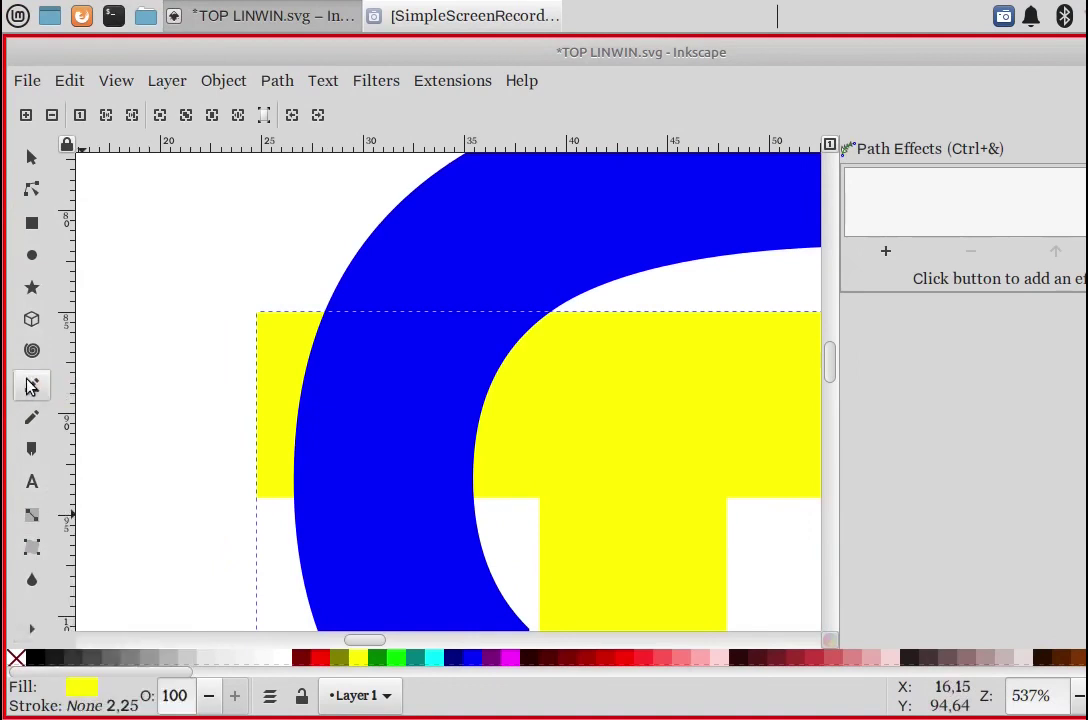
left_click(31, 387)
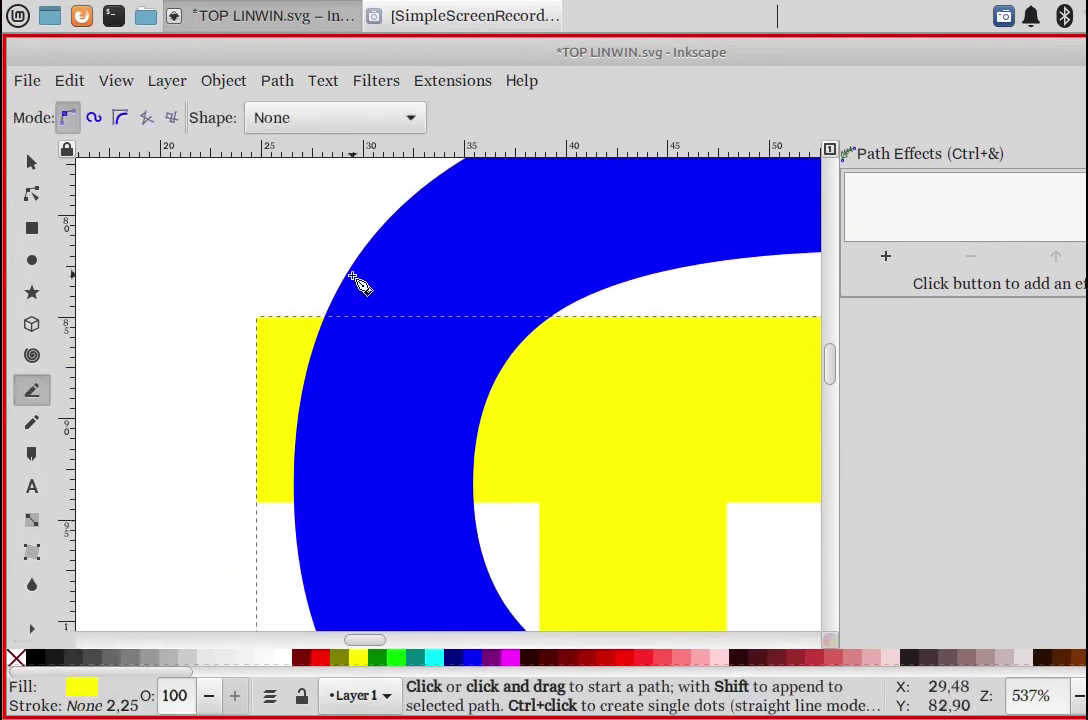
left_click(278, 292)
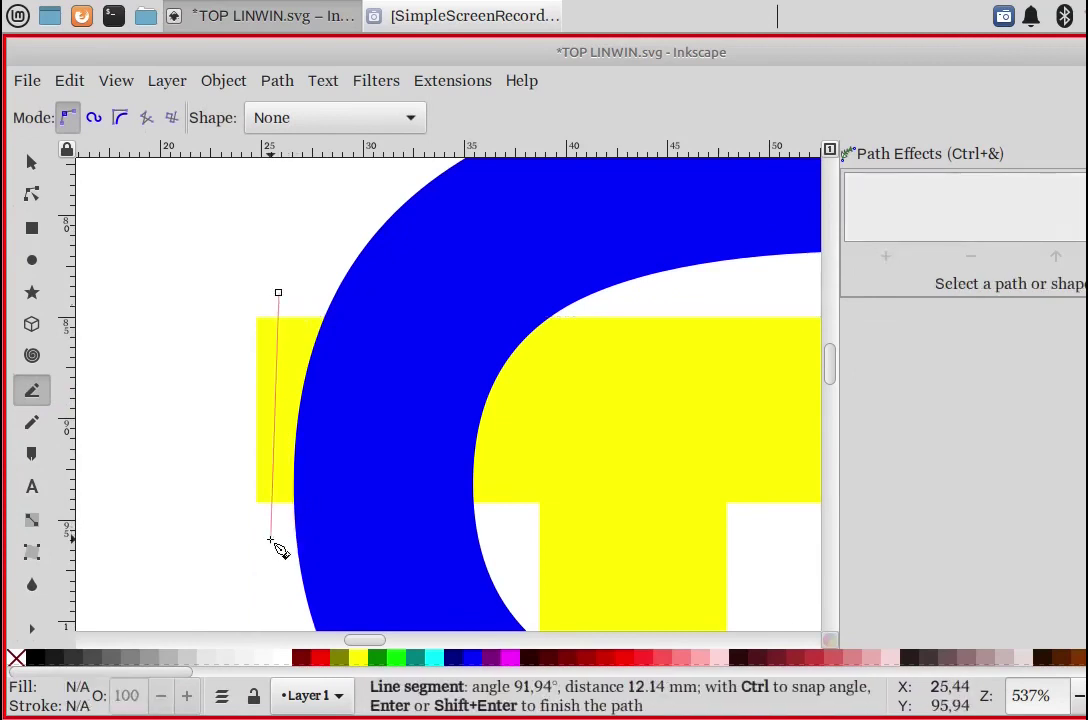
left_click(275, 531)
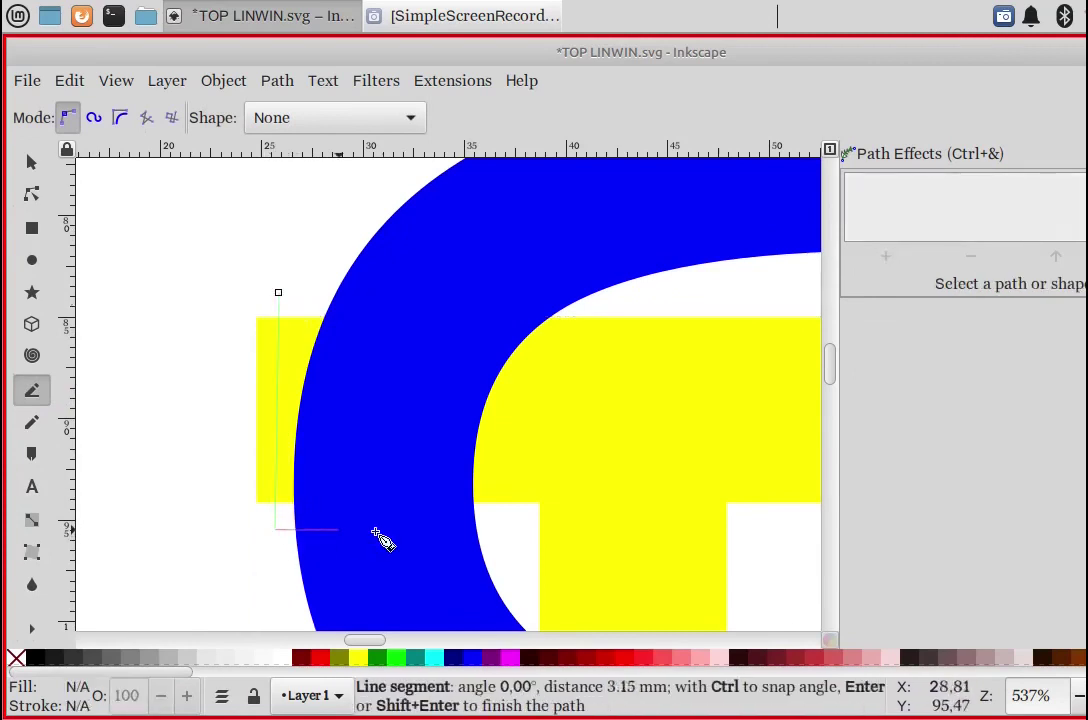
left_click(510, 531)
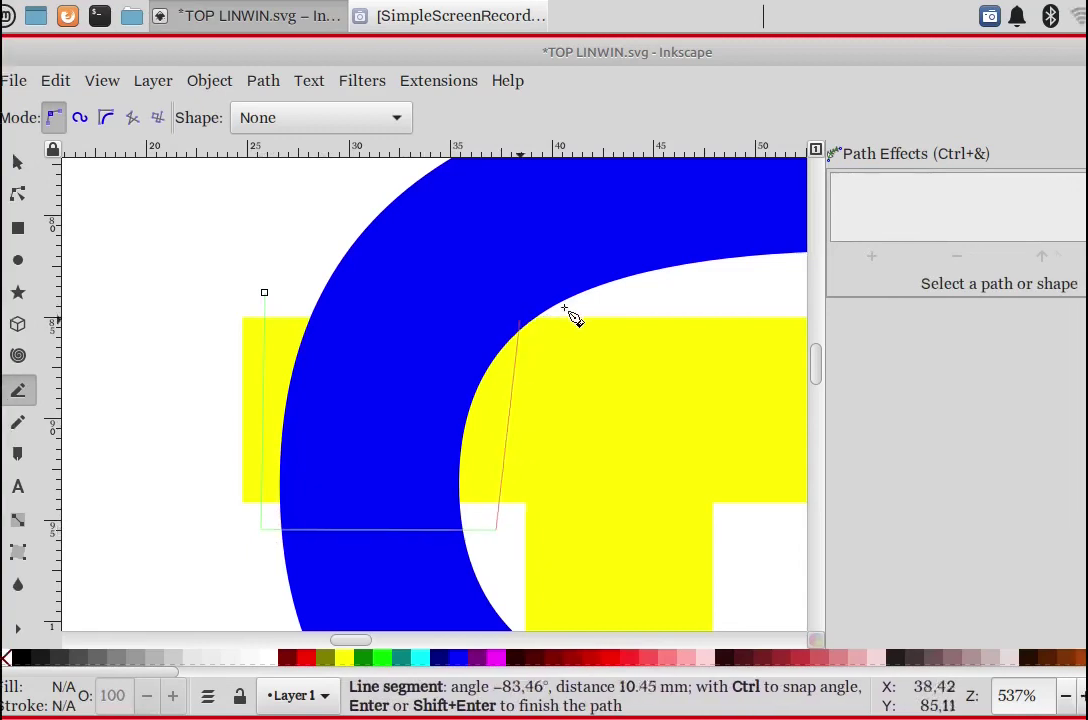
left_click(545, 295)
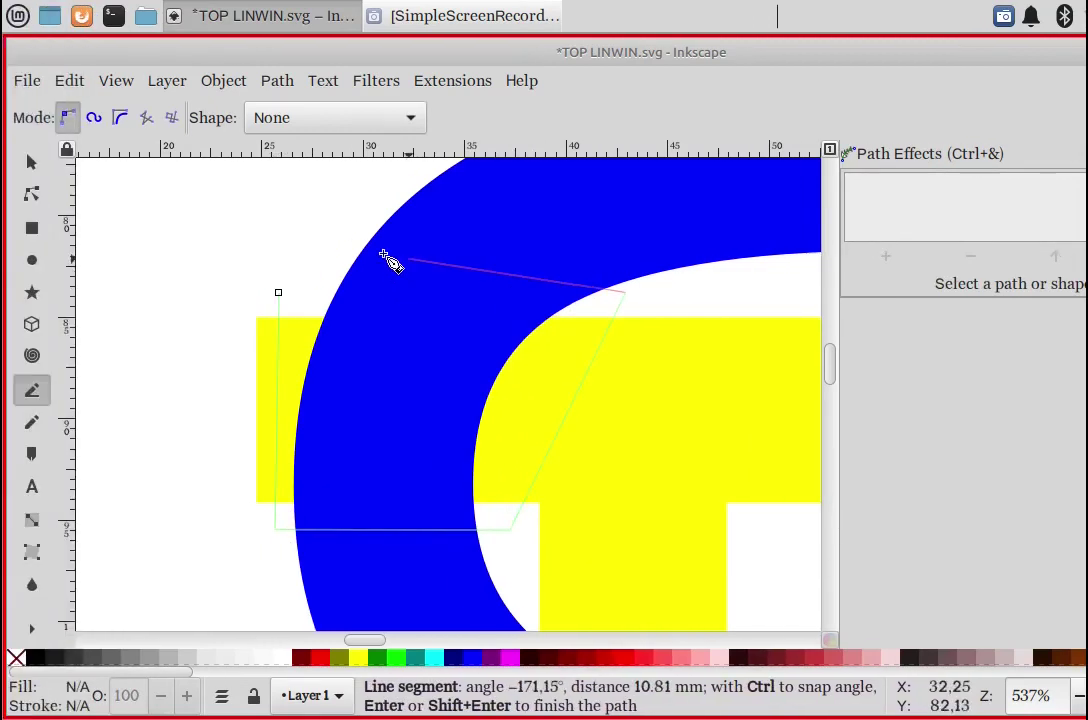
left_click(279, 293)
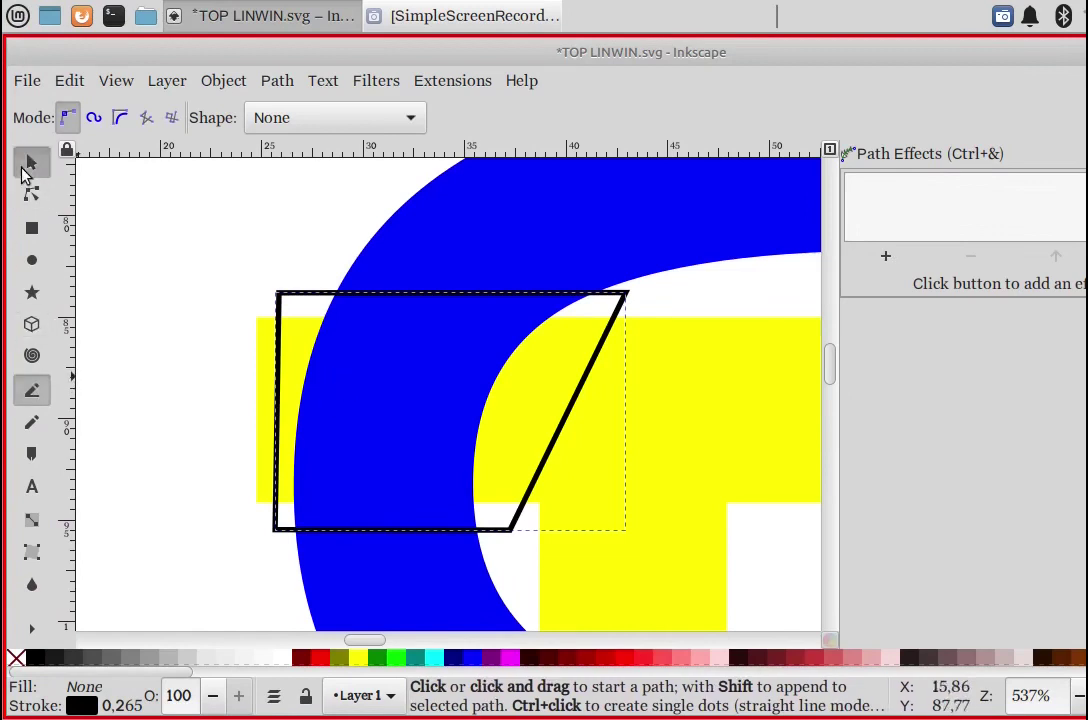
left_click(31, 162)
Step: Intersect a duplicate of the blue O with the quadrilateral to make the curved crossbar piece
left_click(535, 248)
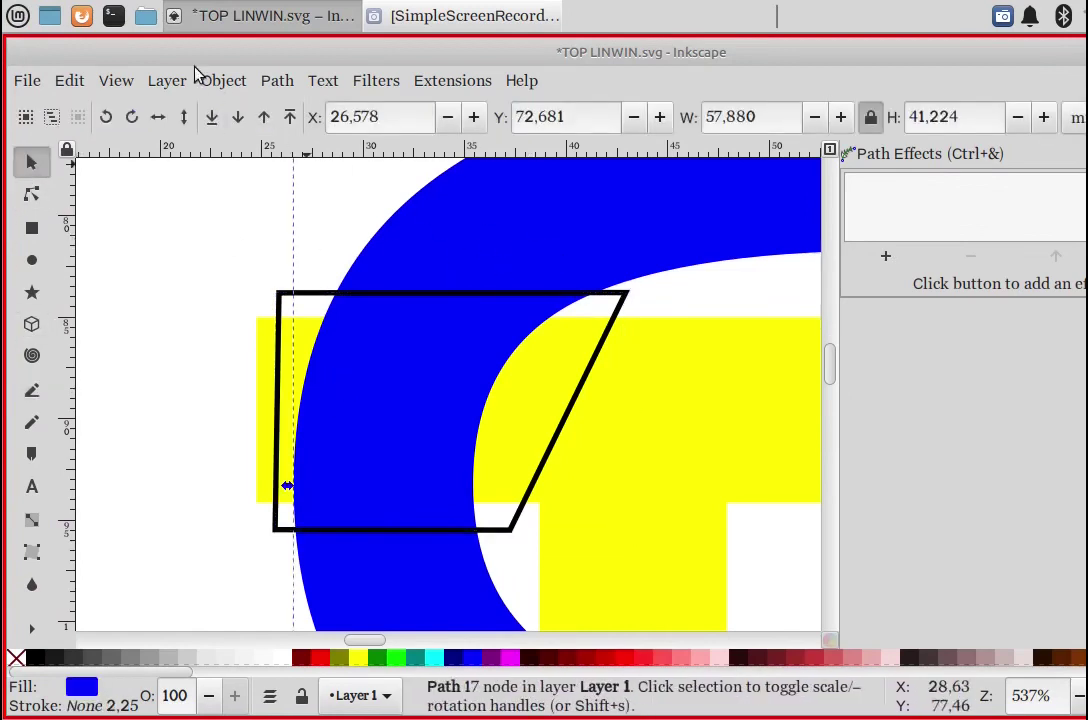
left_click(70, 81)
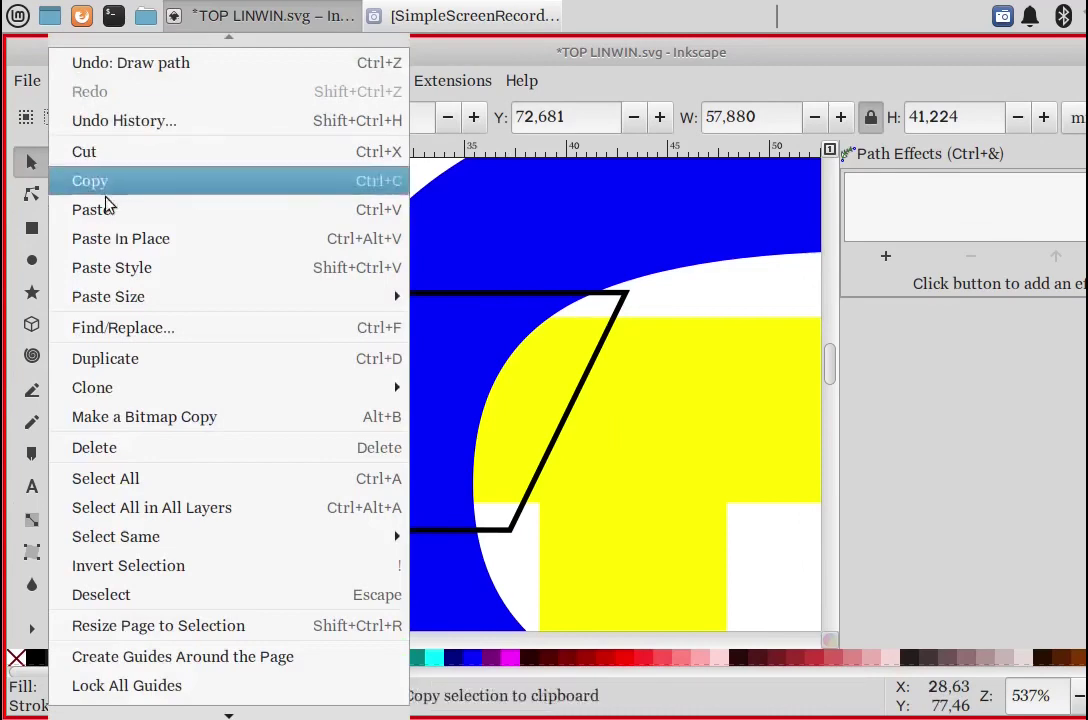
left_click(143, 366)
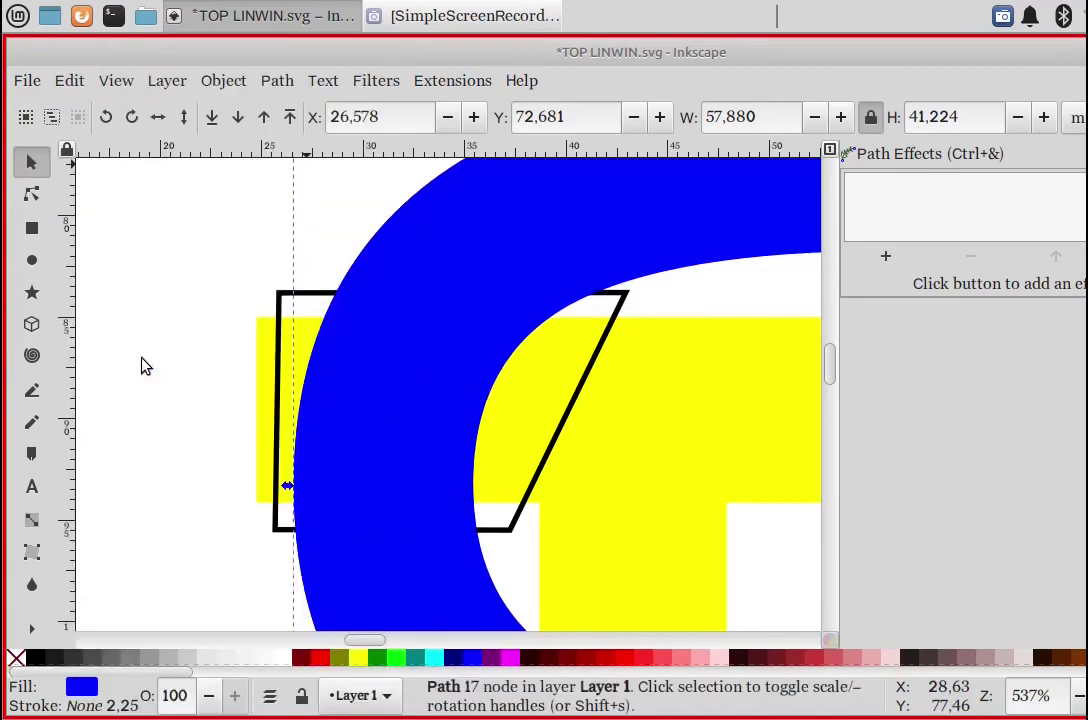
left_click(282, 300, "shift")
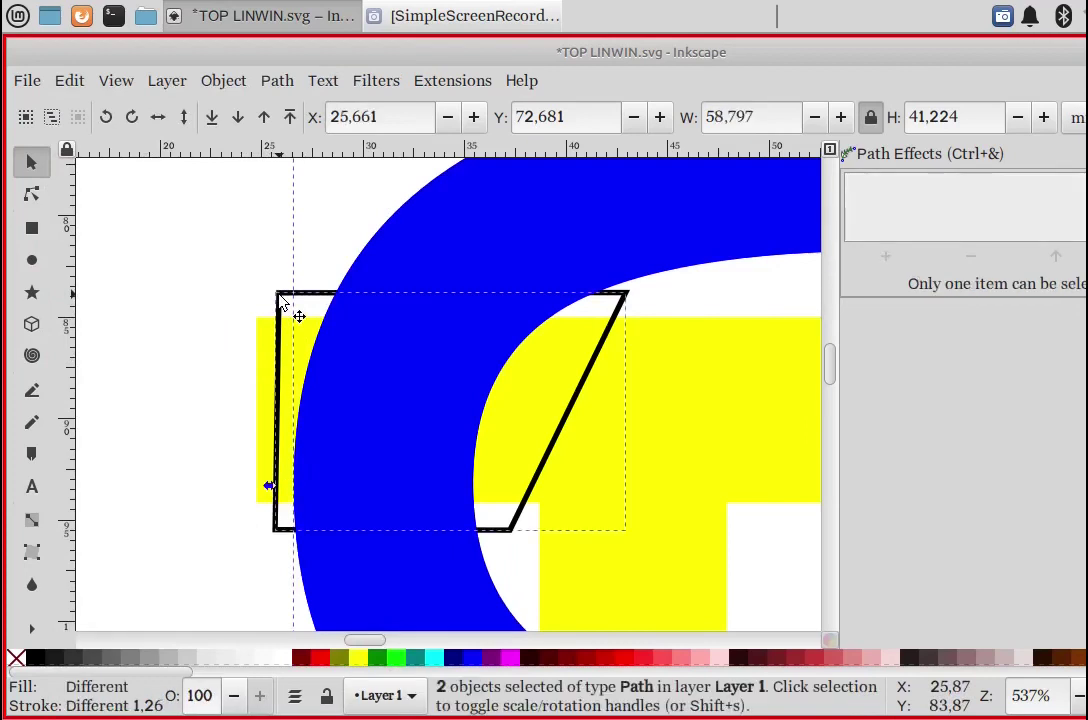
left_click(278, 82)
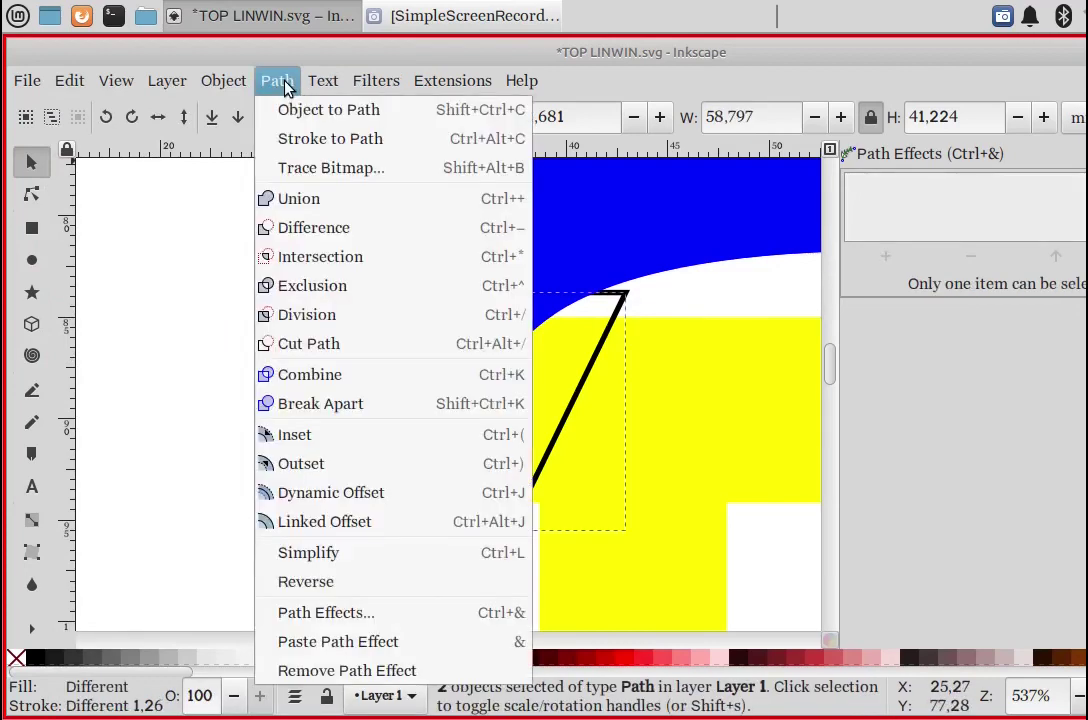
left_click(300, 257)
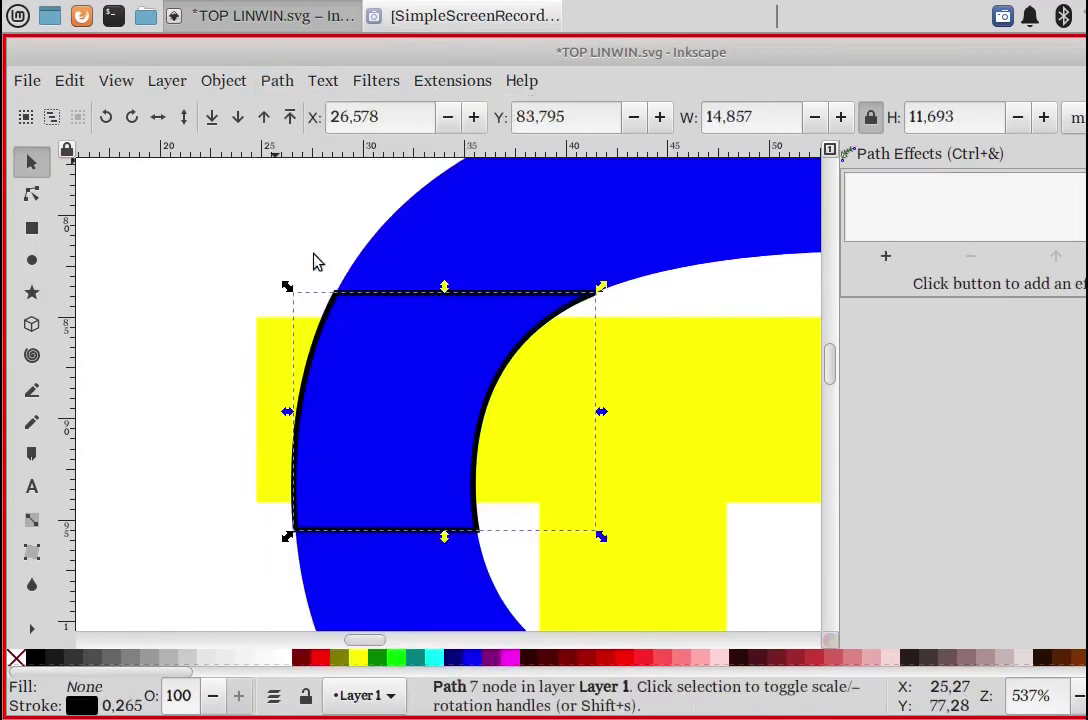
Step: Drag the blue O and the new curved piece aside to check them, undoing each move
left_click_drag(425, 425, 280, 390)
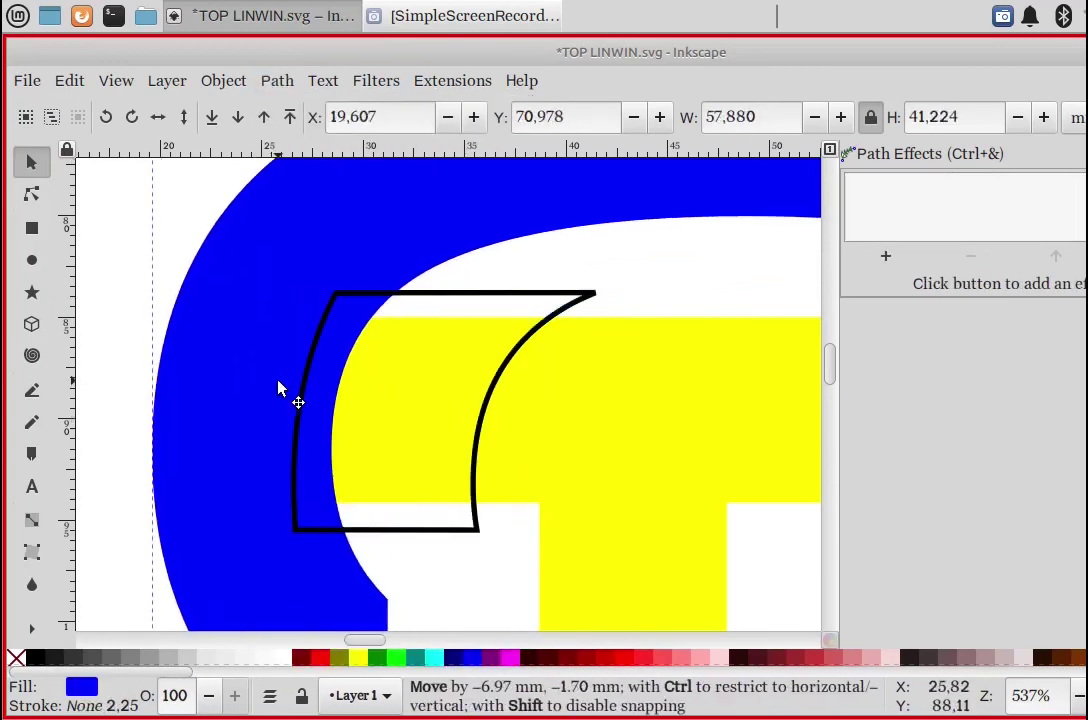
key("ctrl+z")
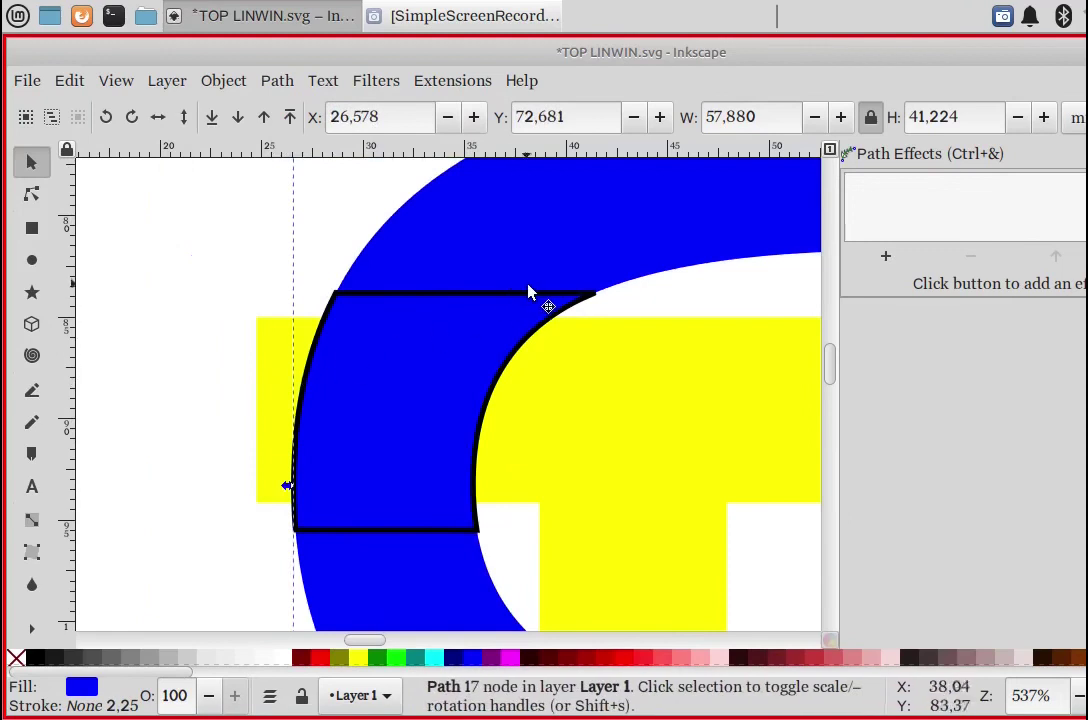
left_click_drag(532, 293, 387, 284)
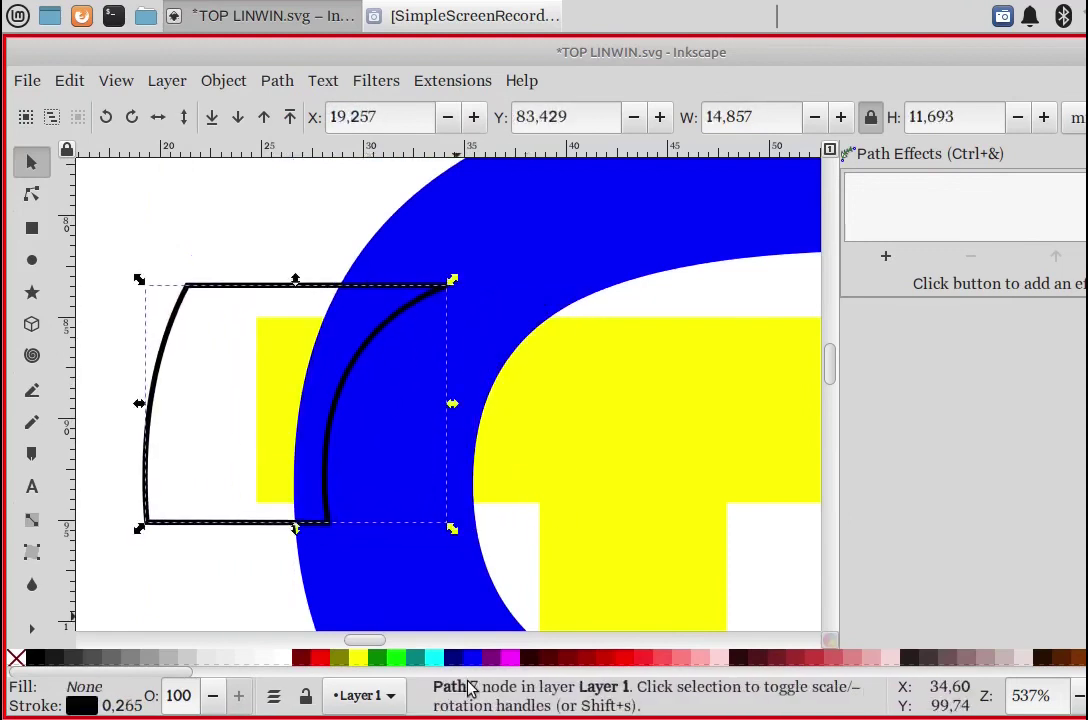
key("ctrl")
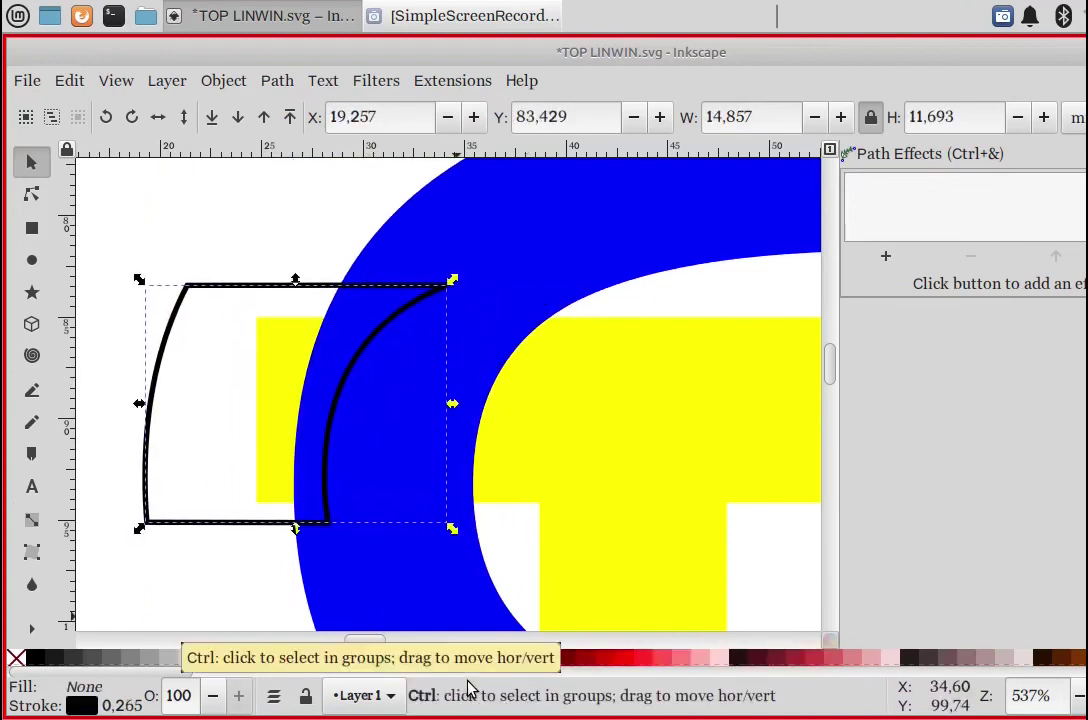
key("ctrl+z")
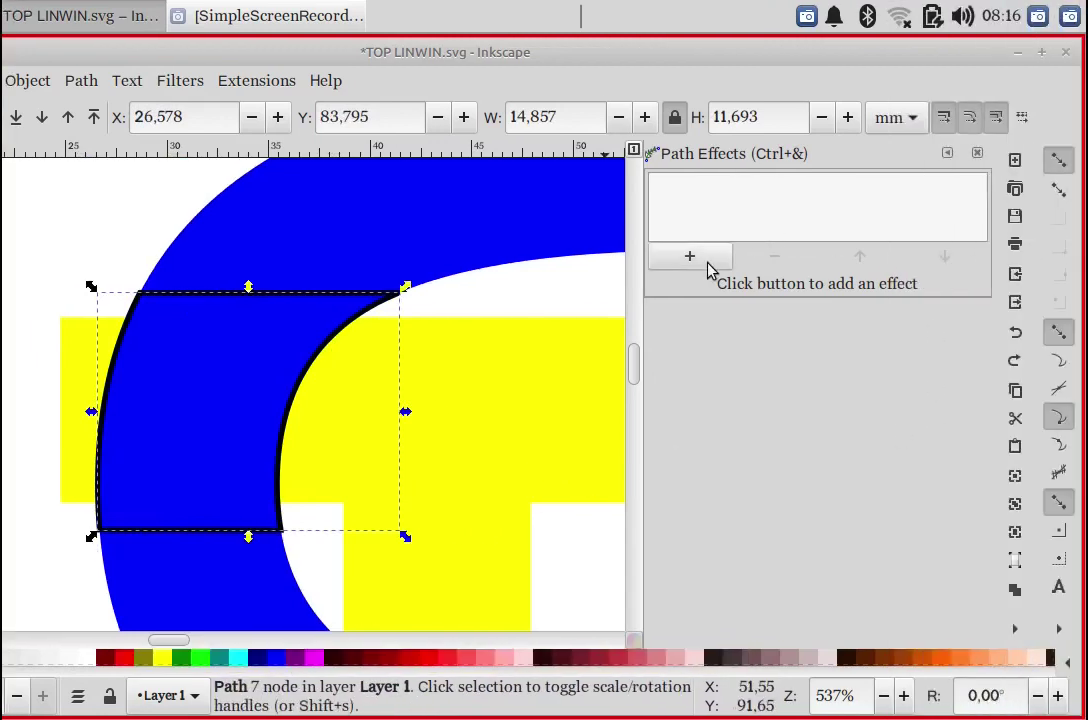
Step: Add an Offset path effect to the curved ring piece and raise it to 0,5 mm
left_click(707, 263)
left_click(676, 448)
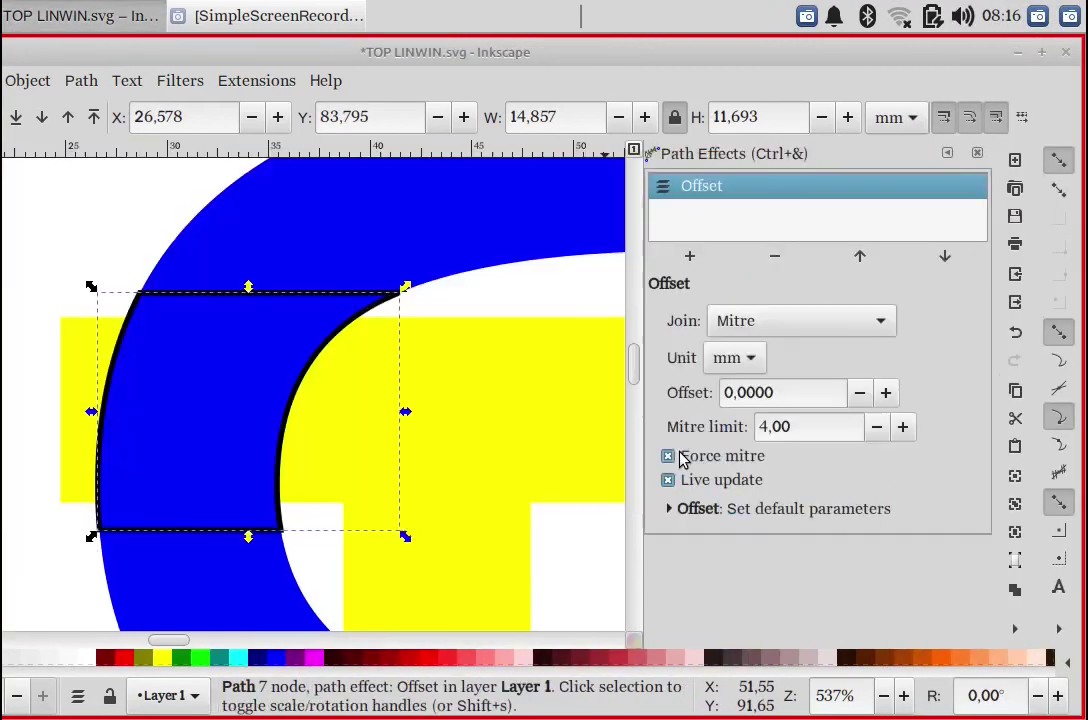
left_click(886, 393)
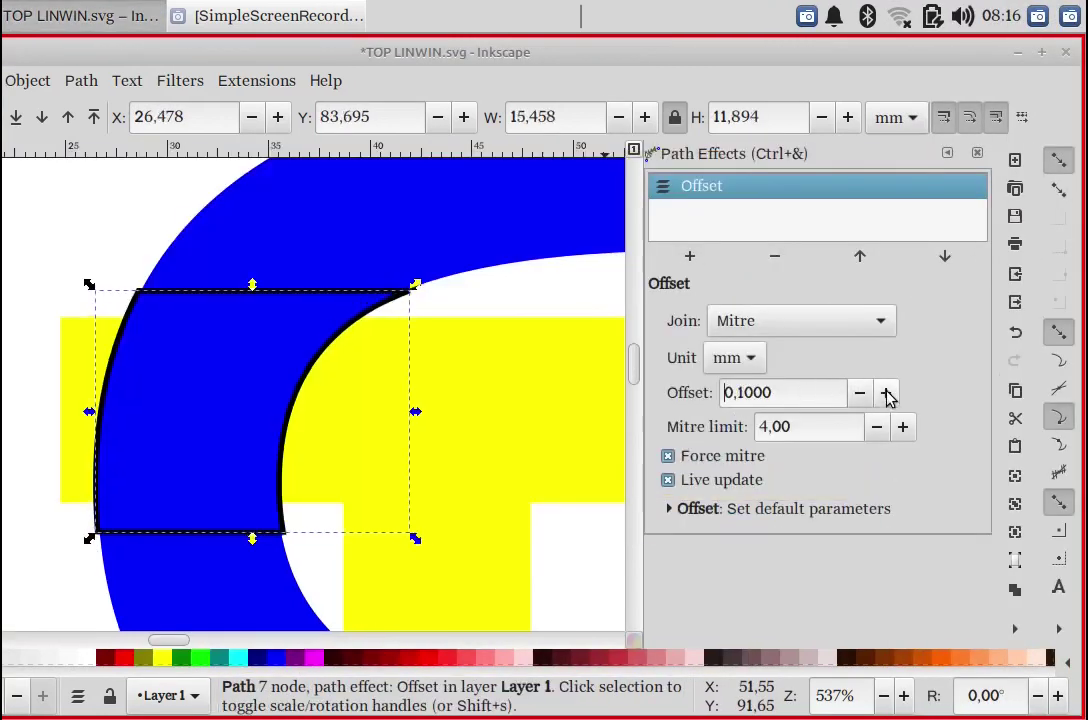
left_click(886, 393)
left_click(886, 393)
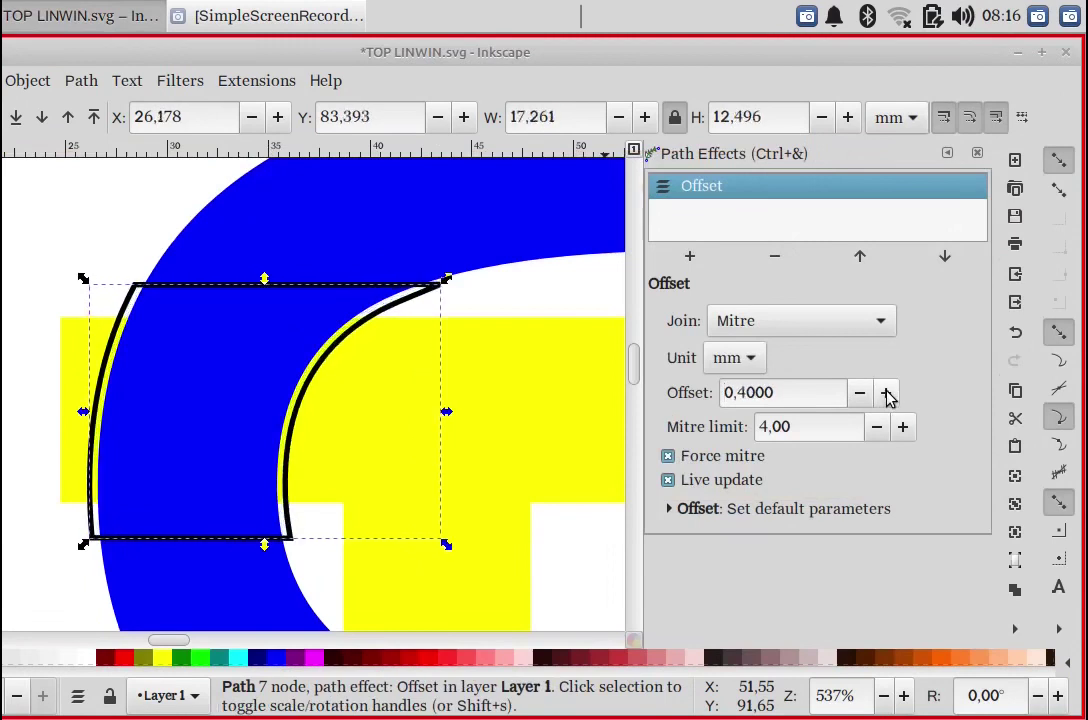
left_click(886, 393)
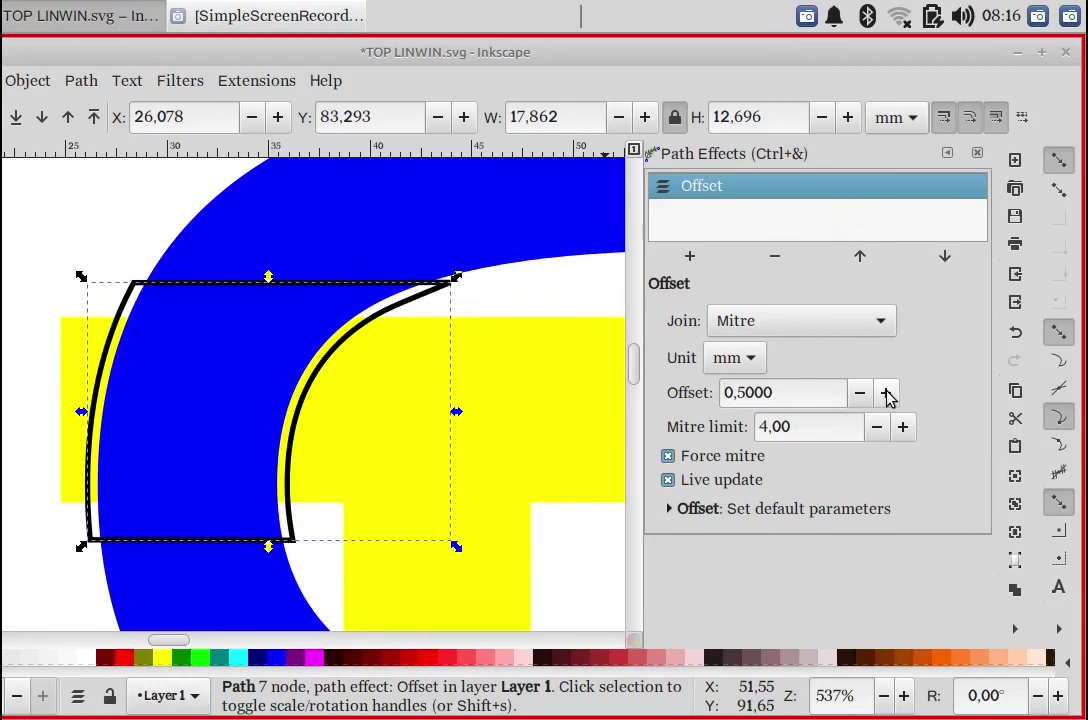
scroll(550, 453, "down", 3)
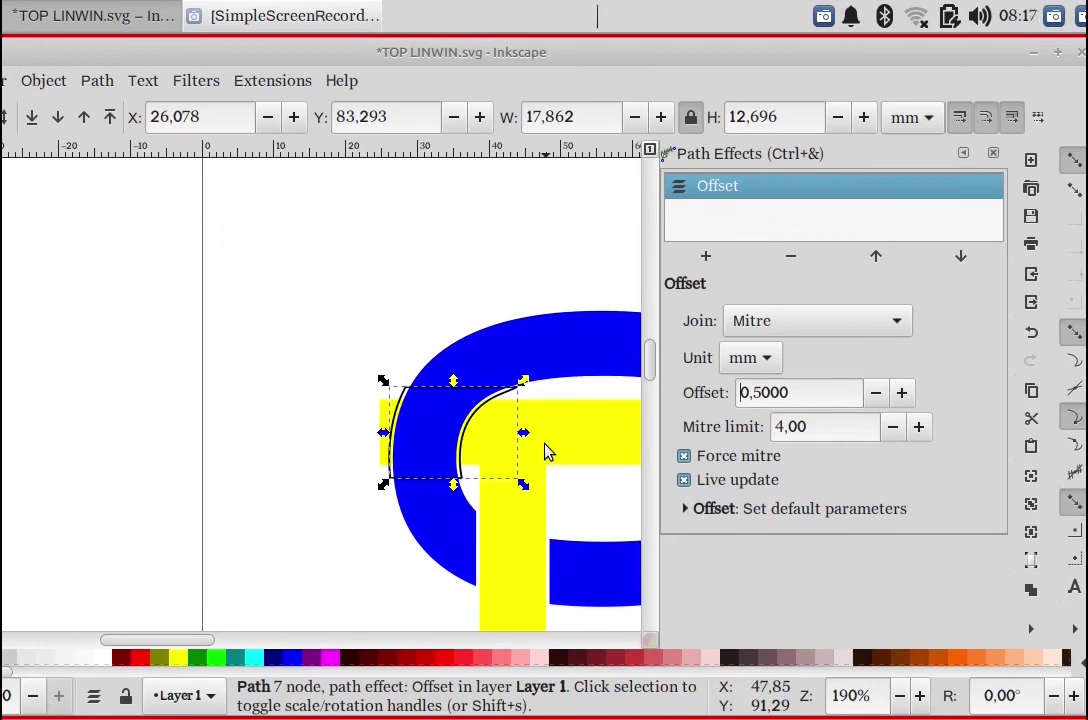
scroll(545, 452, "down", 2)
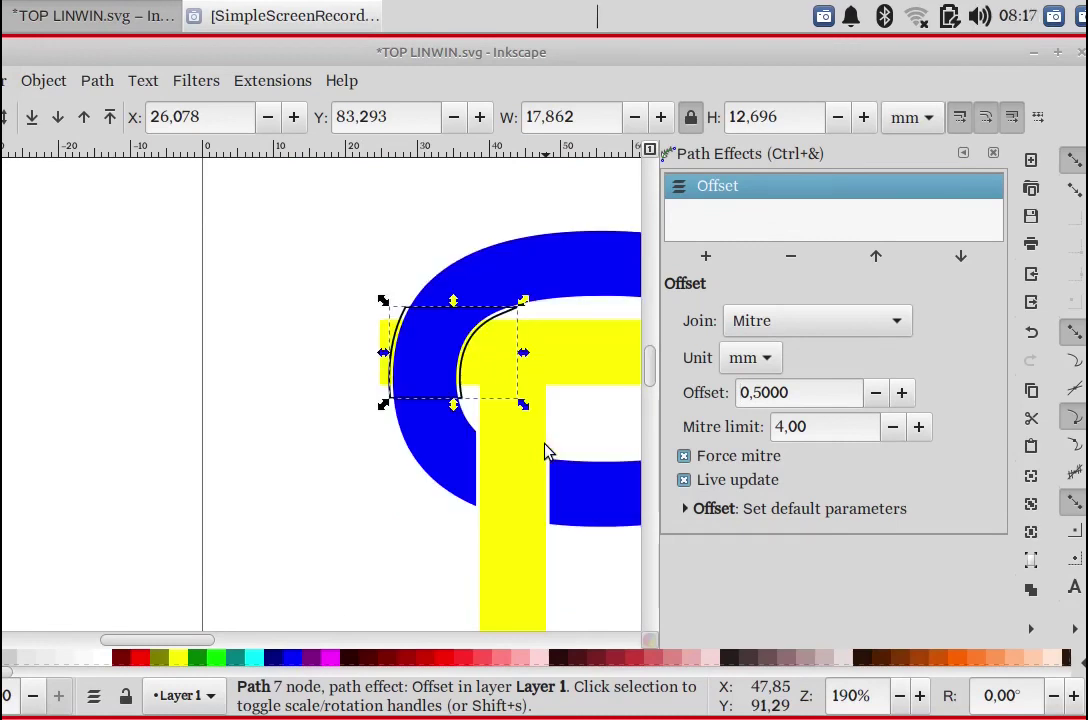
scroll(545, 452, "up", 2)
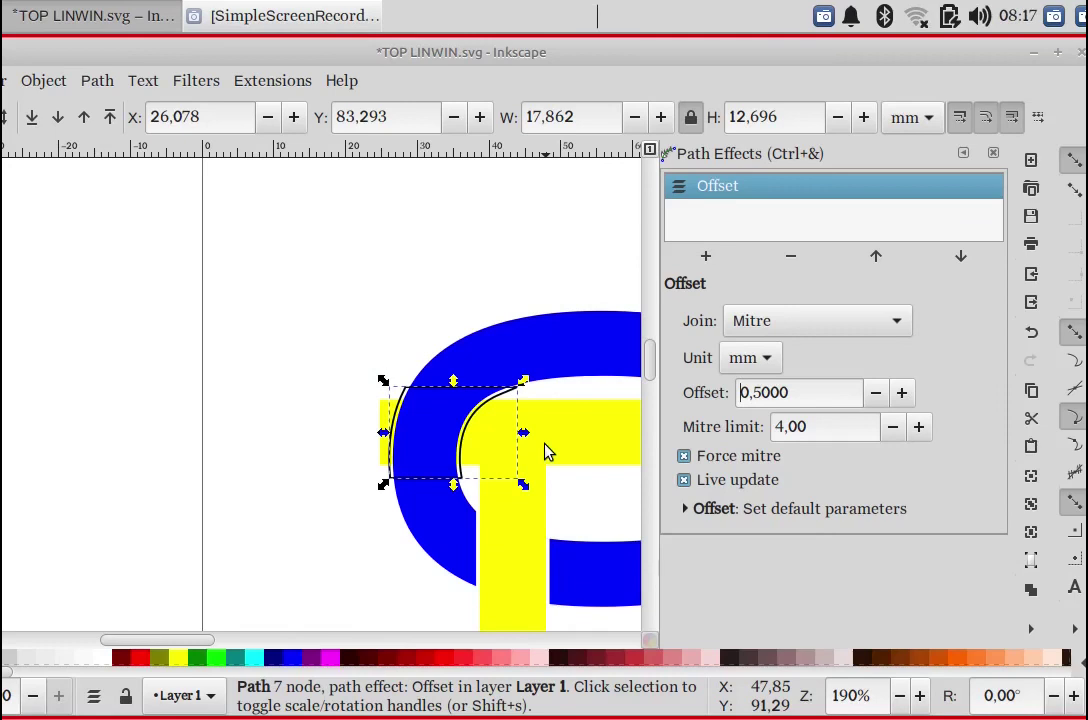
Step: Subtract the offset ring piece from the yellow T with Path > Difference
left_click(577, 450, "shift")
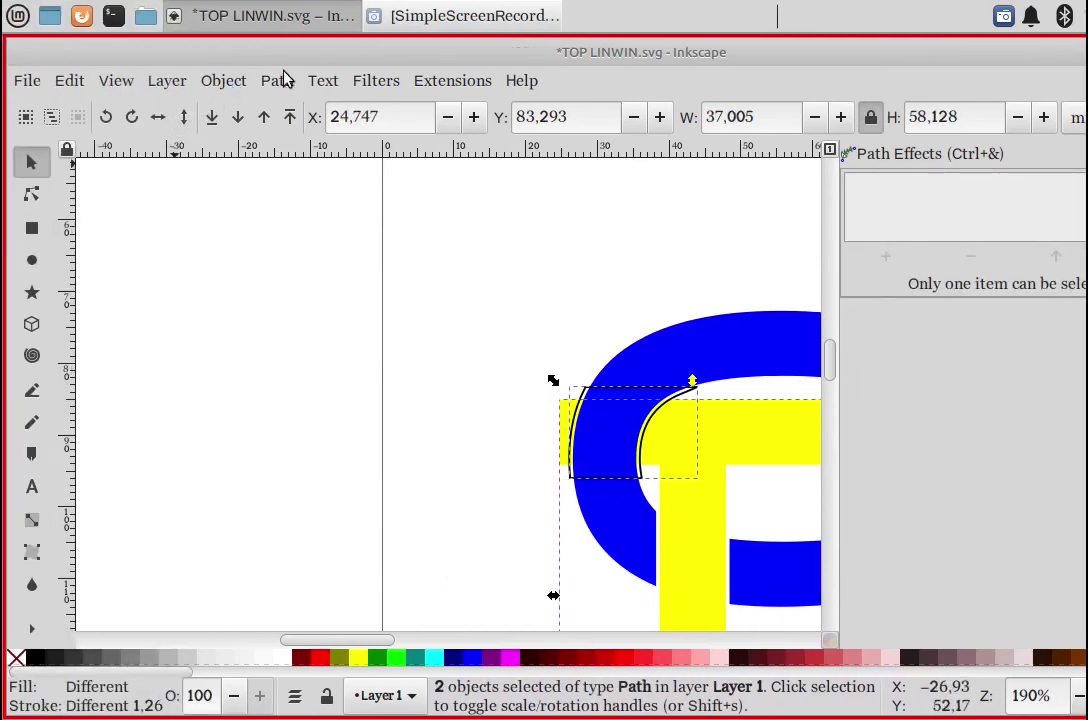
left_click(278, 80)
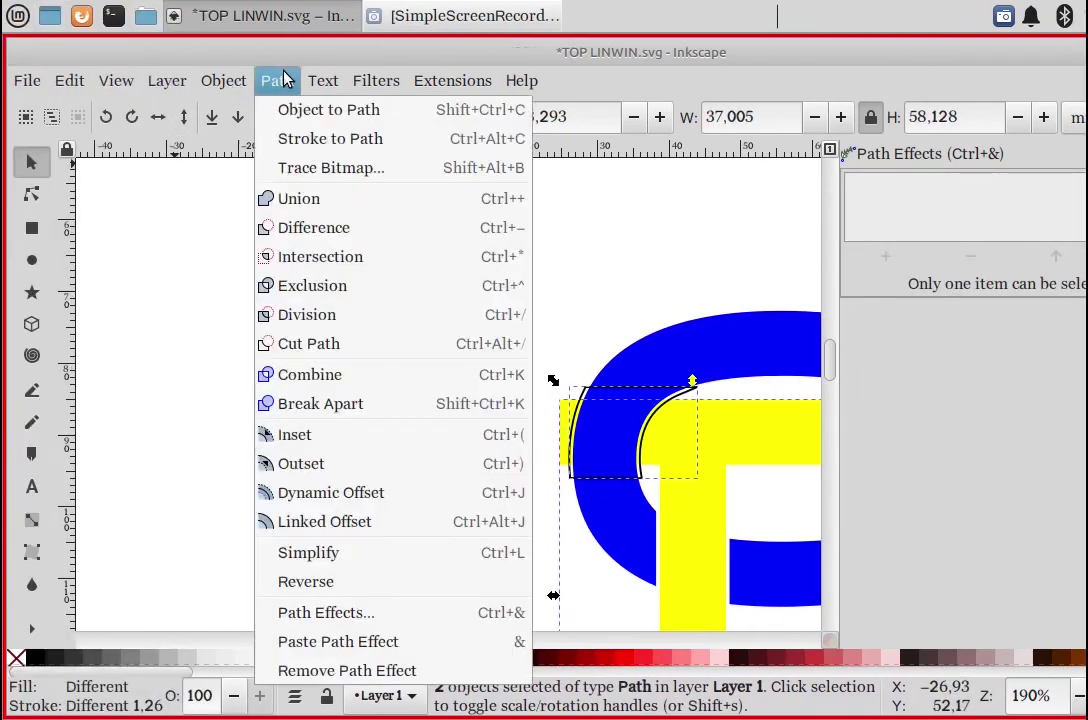
left_click(325, 232)
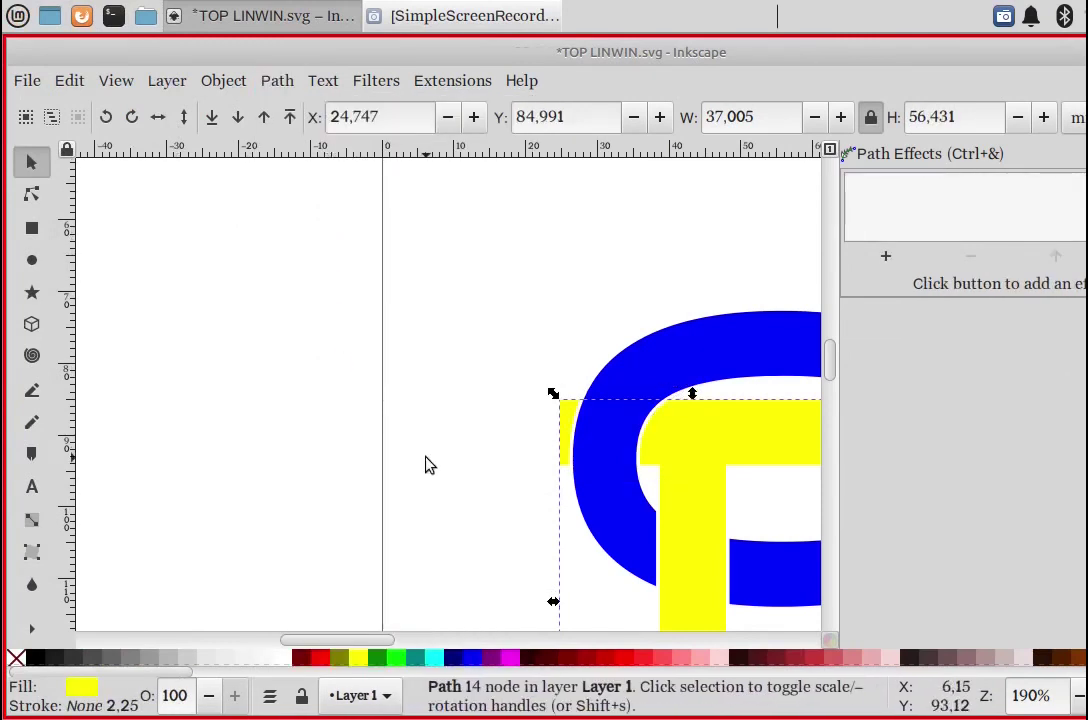
key("ctrl")
scroll(425, 465, "down", 1)
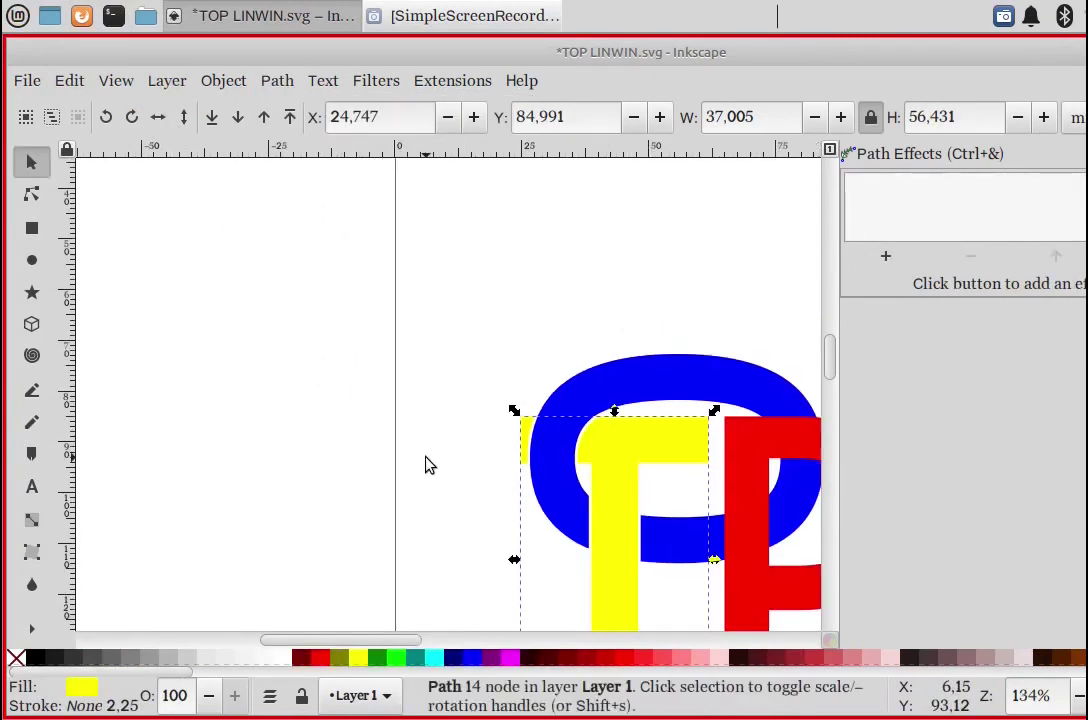
left_click_drag(308, 645, 364, 645)
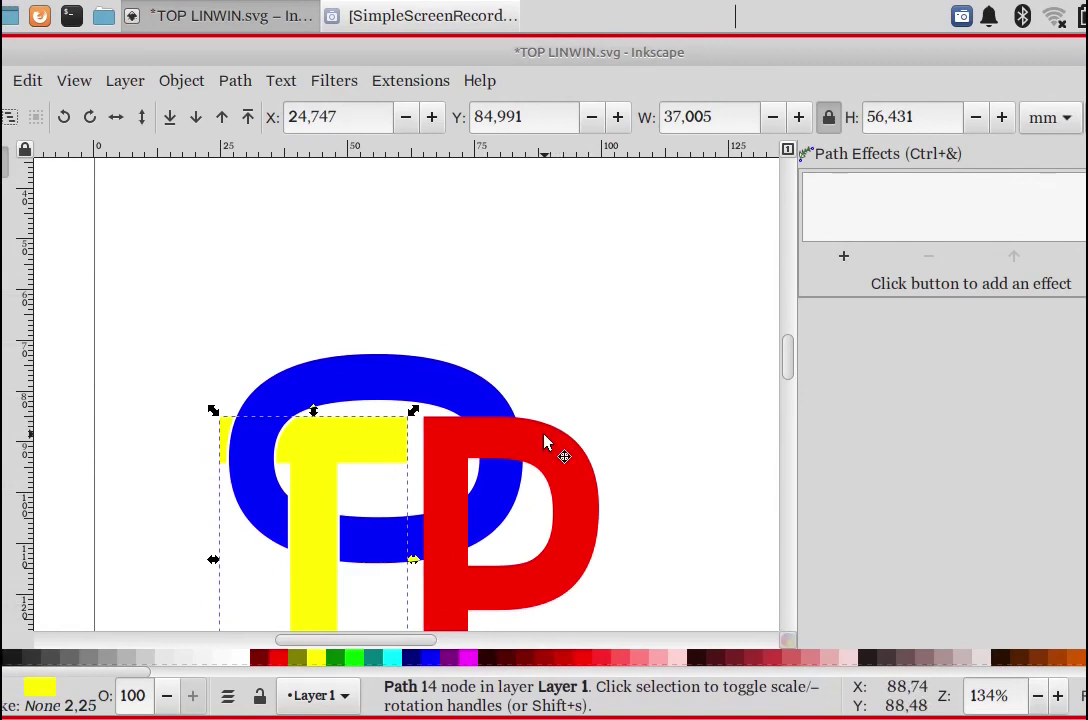
Step: Recolour the yellow T with the near-black palette swatch, then deselect it
left_click(520, 335)
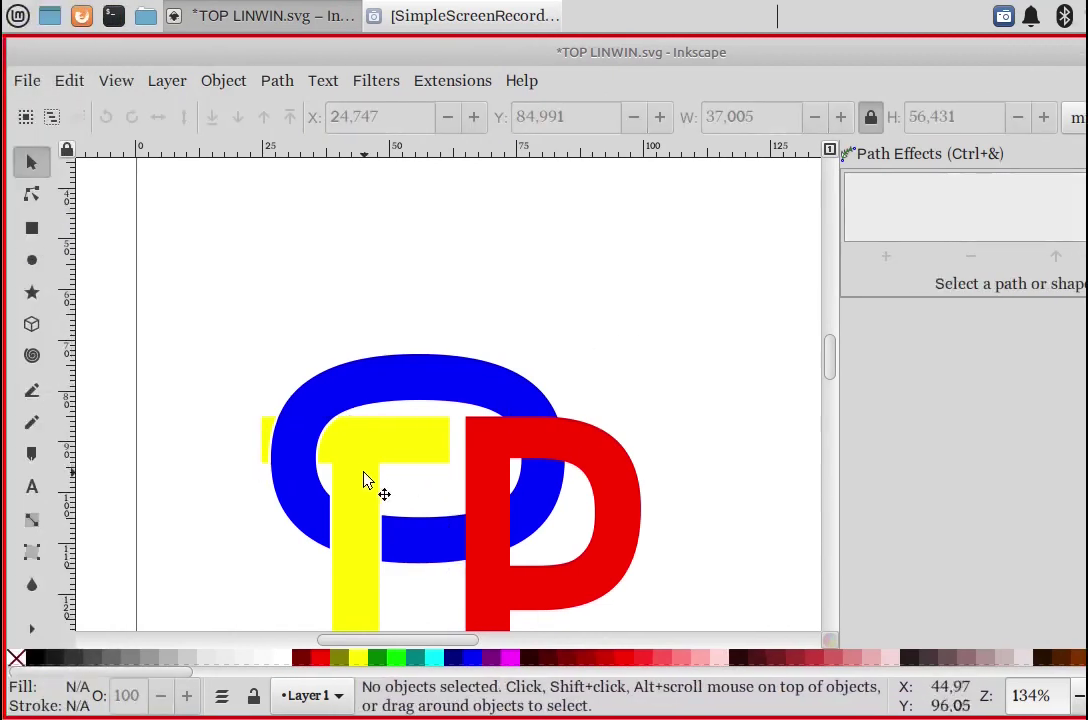
left_click(365, 480)
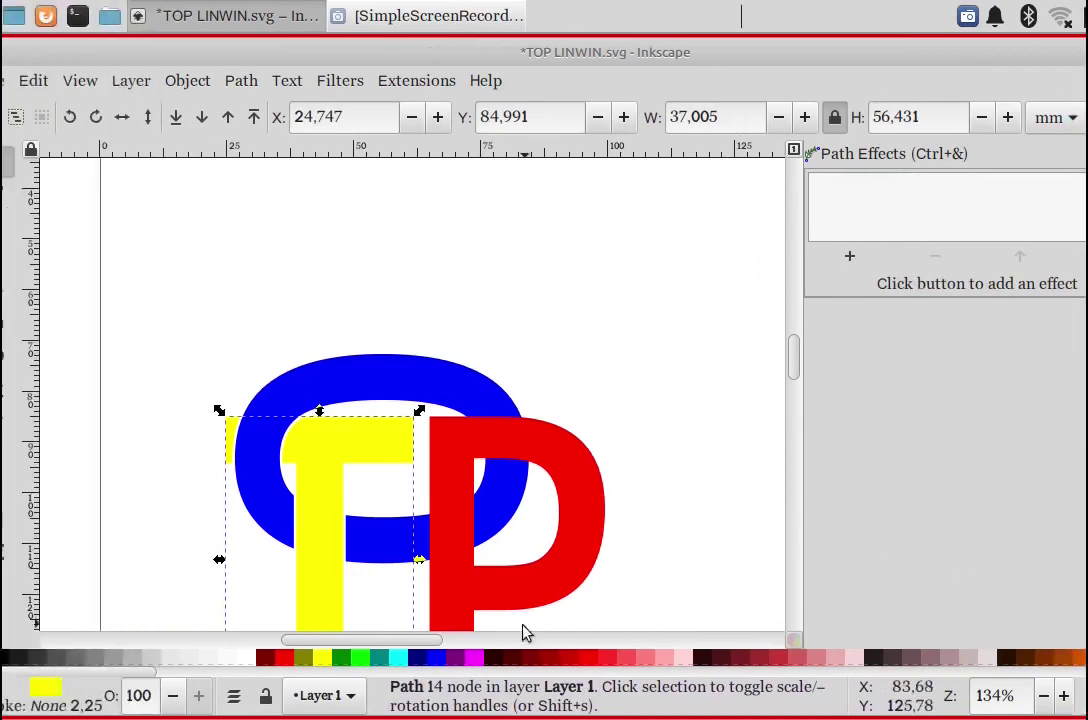
left_click(57, 660)
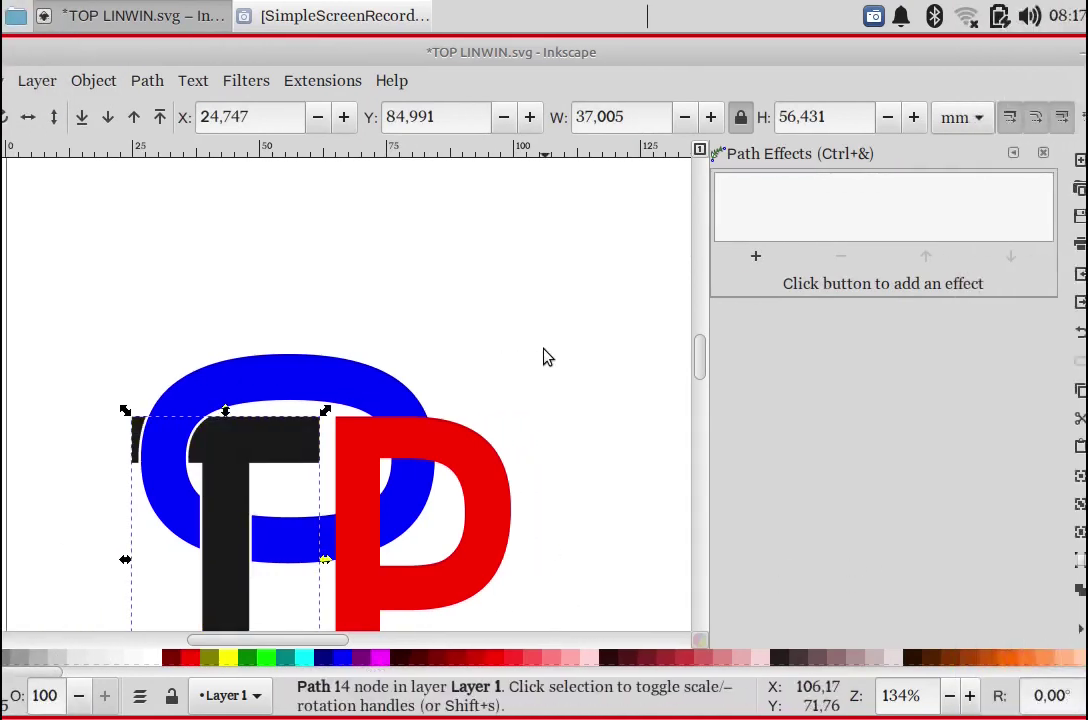
left_click(555, 370)
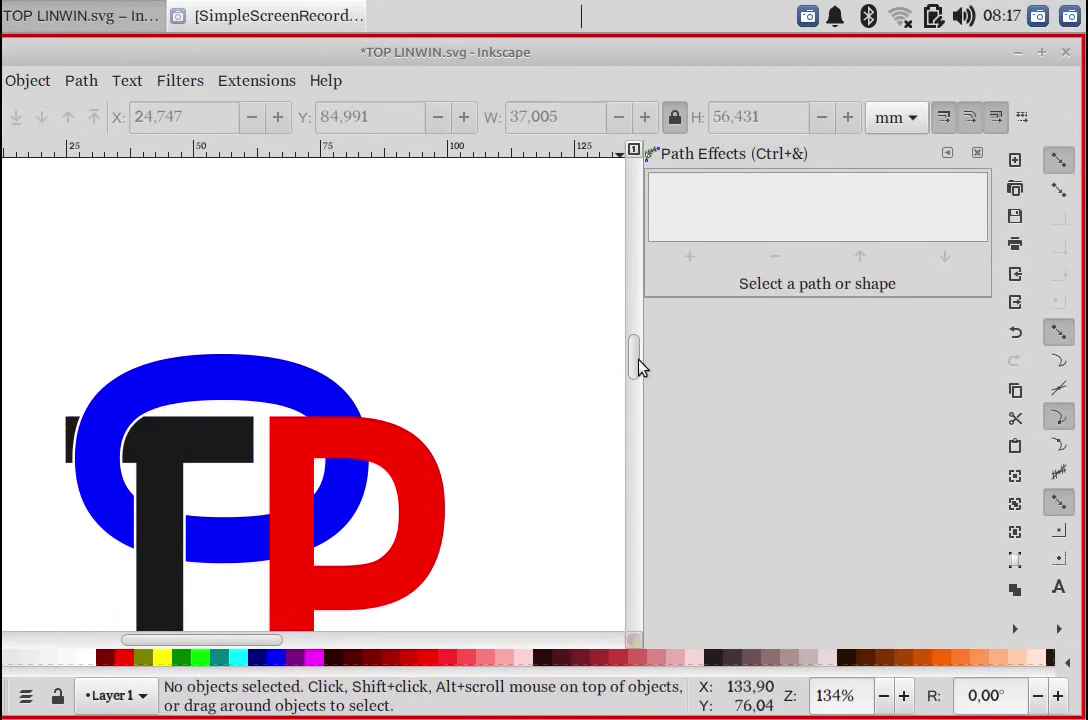
left_click_drag(640, 367, 640, 374)
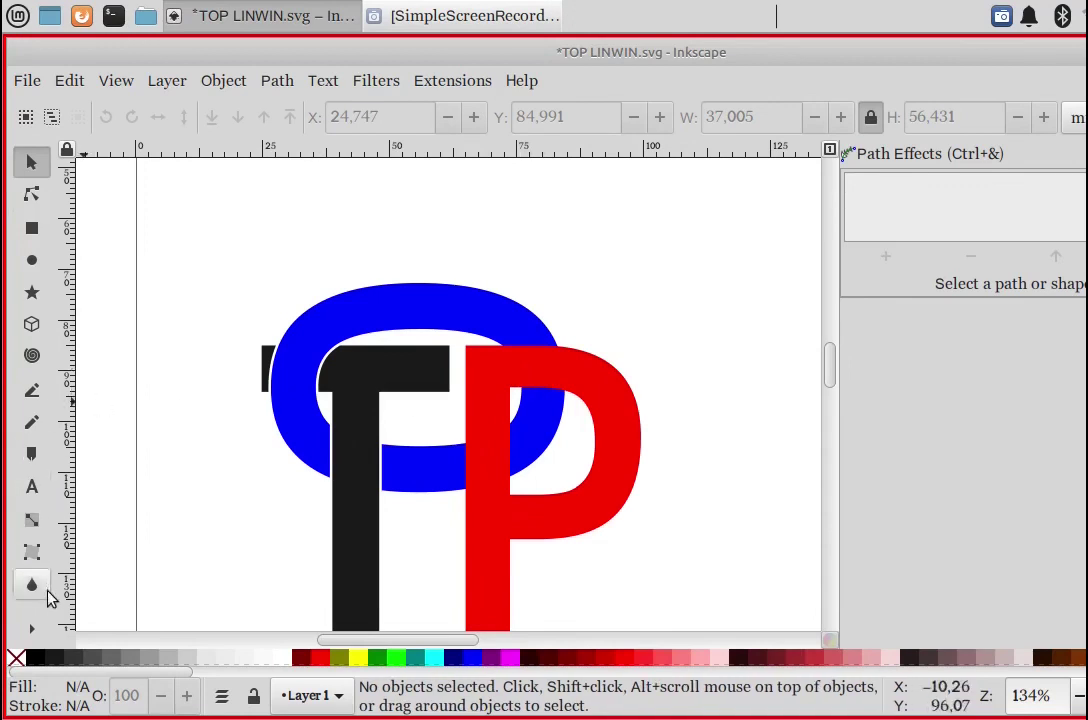
Step: Zoom in on where the red P's top bar meets the blue ring
left_click(31, 629)
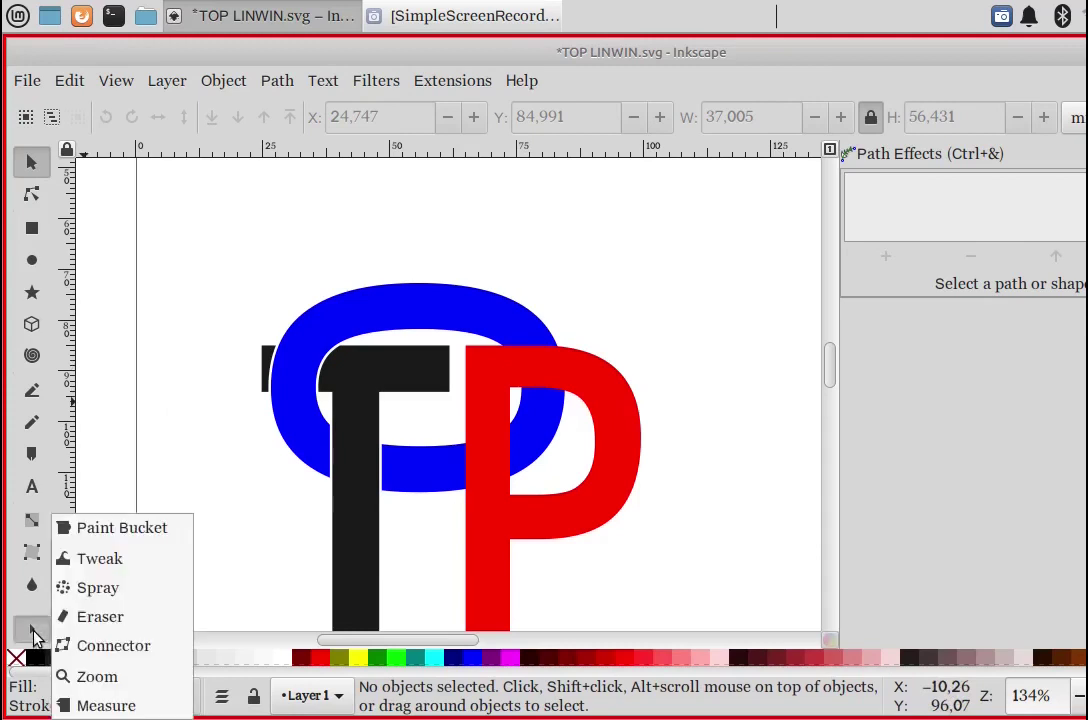
left_click(128, 678)
left_click_drag(487, 308, 602, 406)
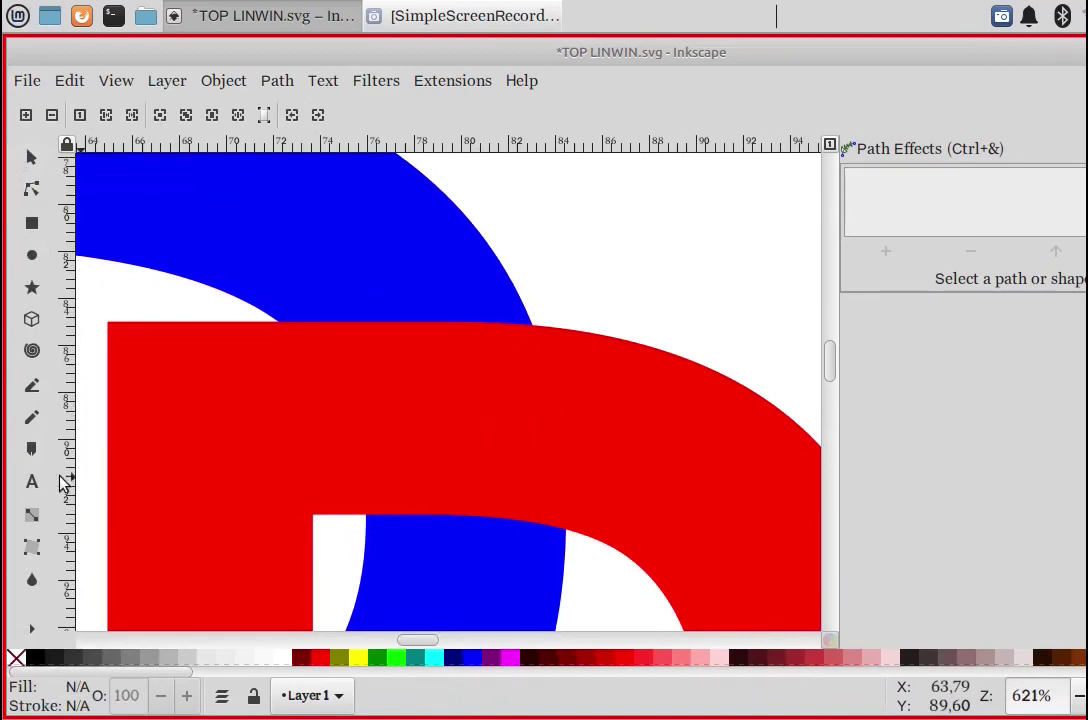
Step: Draw a closed four-corner Pen outline over the P's top bar crossing the ring
left_click(31, 386)
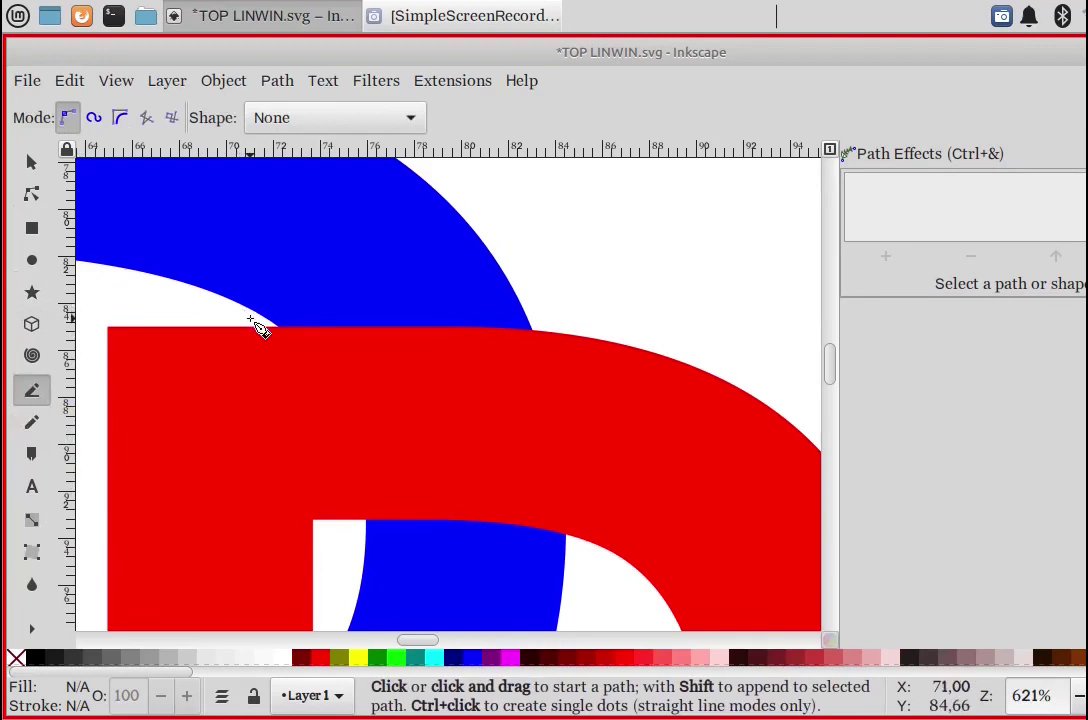
left_click(261, 305)
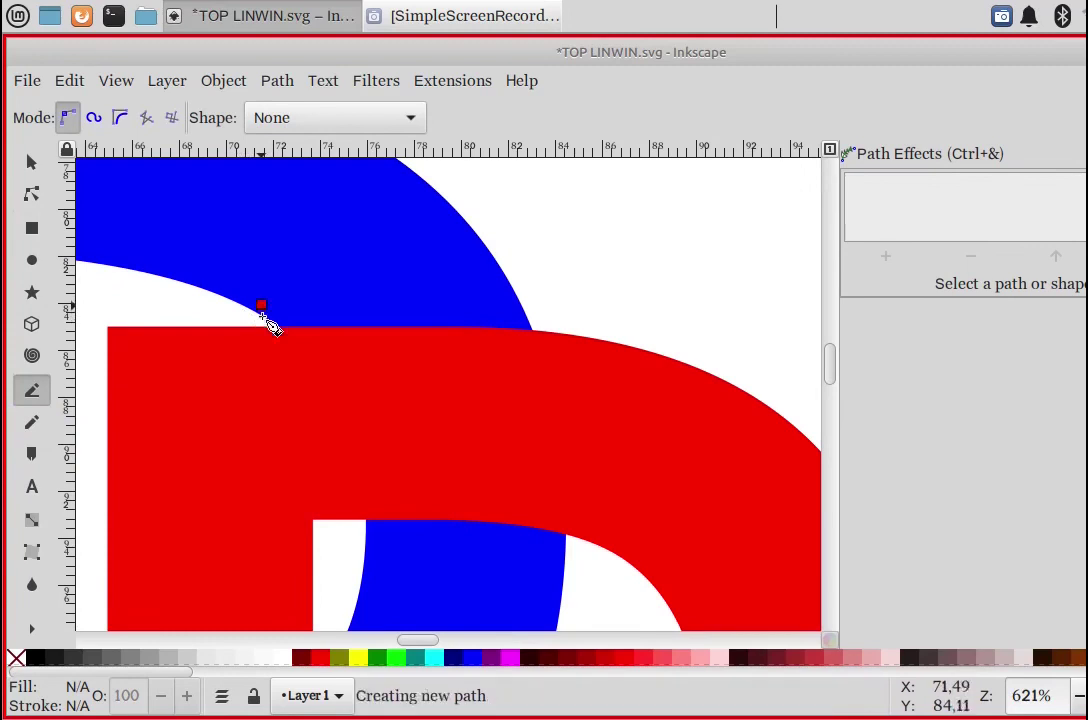
left_click(279, 541)
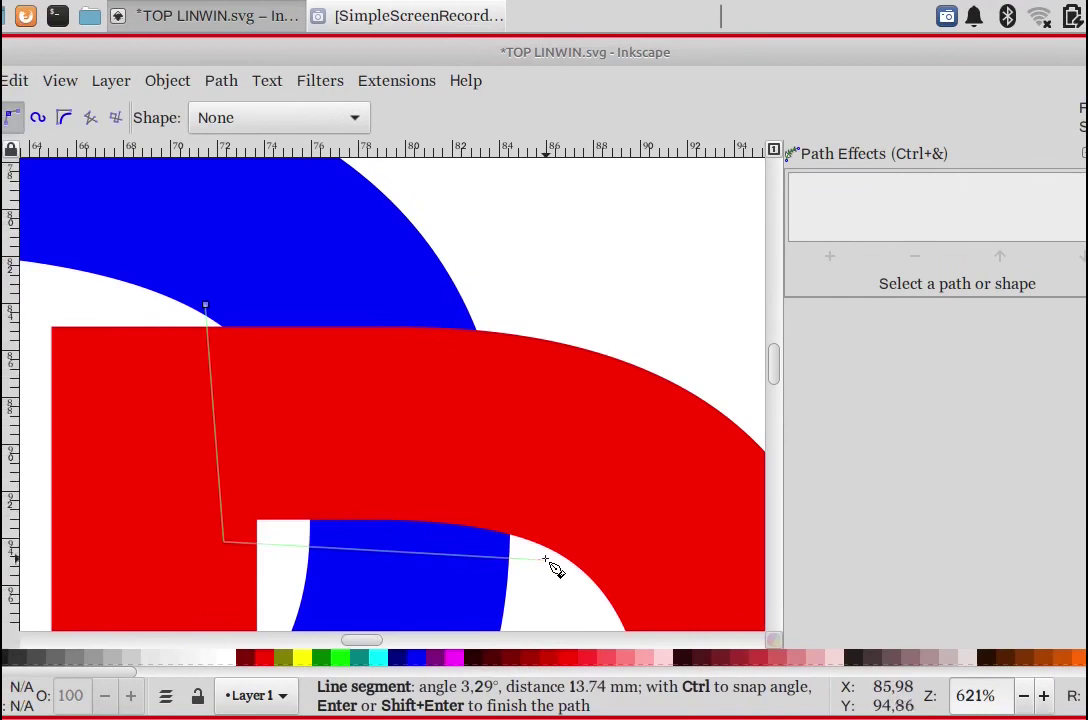
left_click(545, 558)
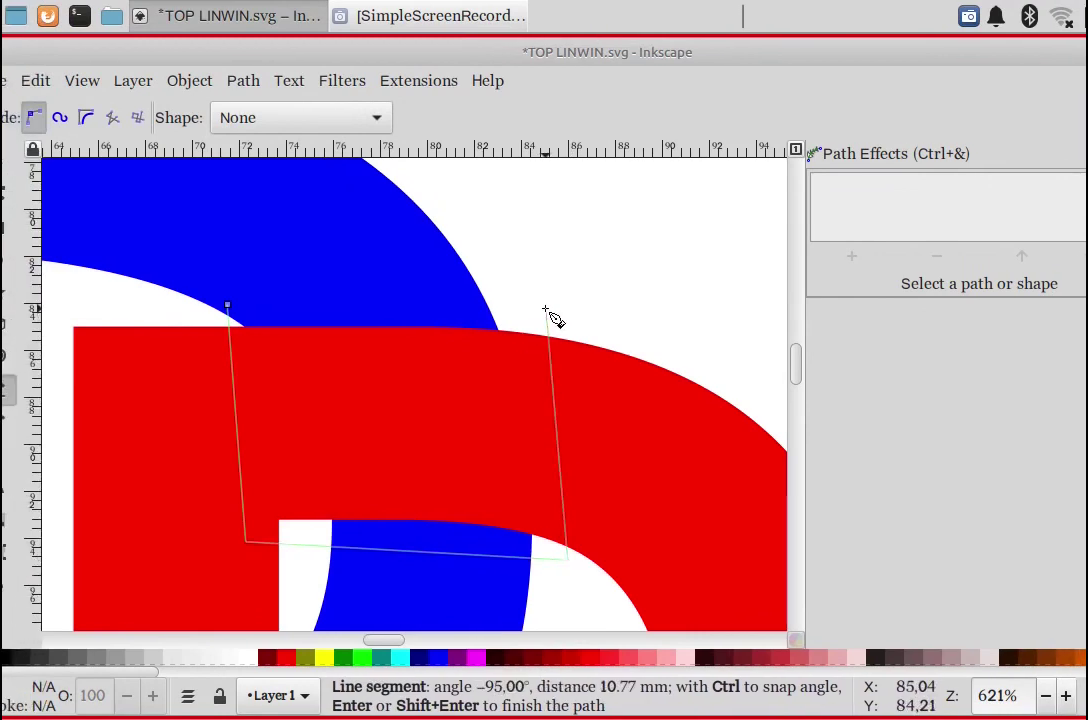
left_click(524, 308)
left_click(263, 306)
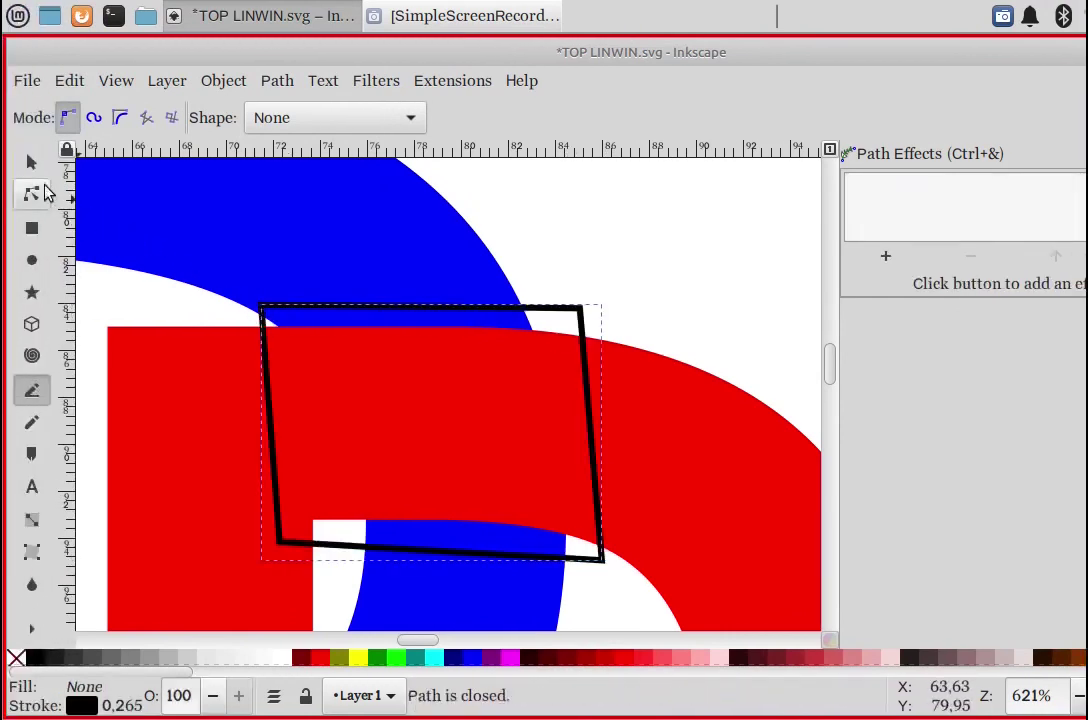
Step: Duplicate the red P and intersect the copy with the quadrilateral outline
left_click(33, 163)
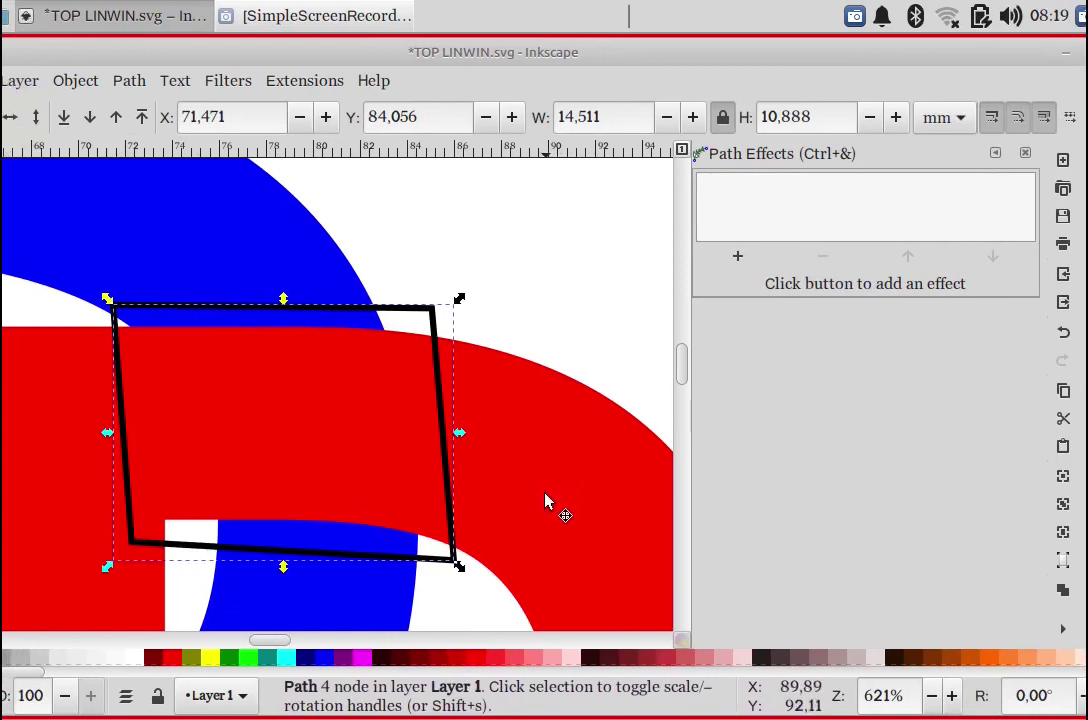
left_click(545, 507)
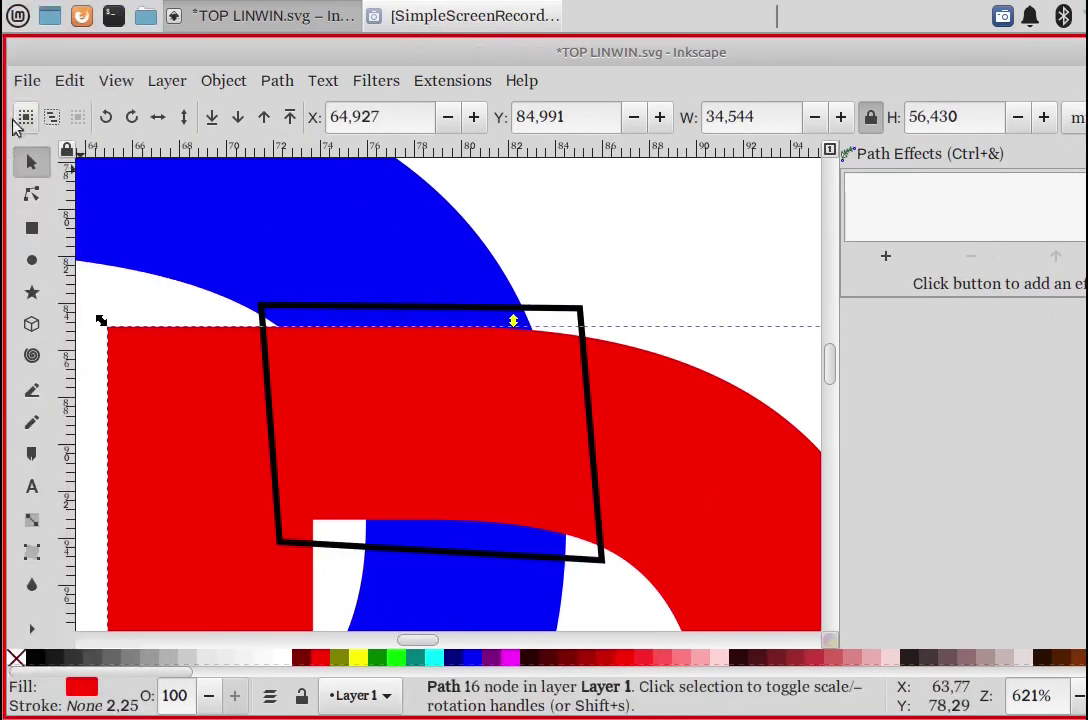
left_click(60, 82)
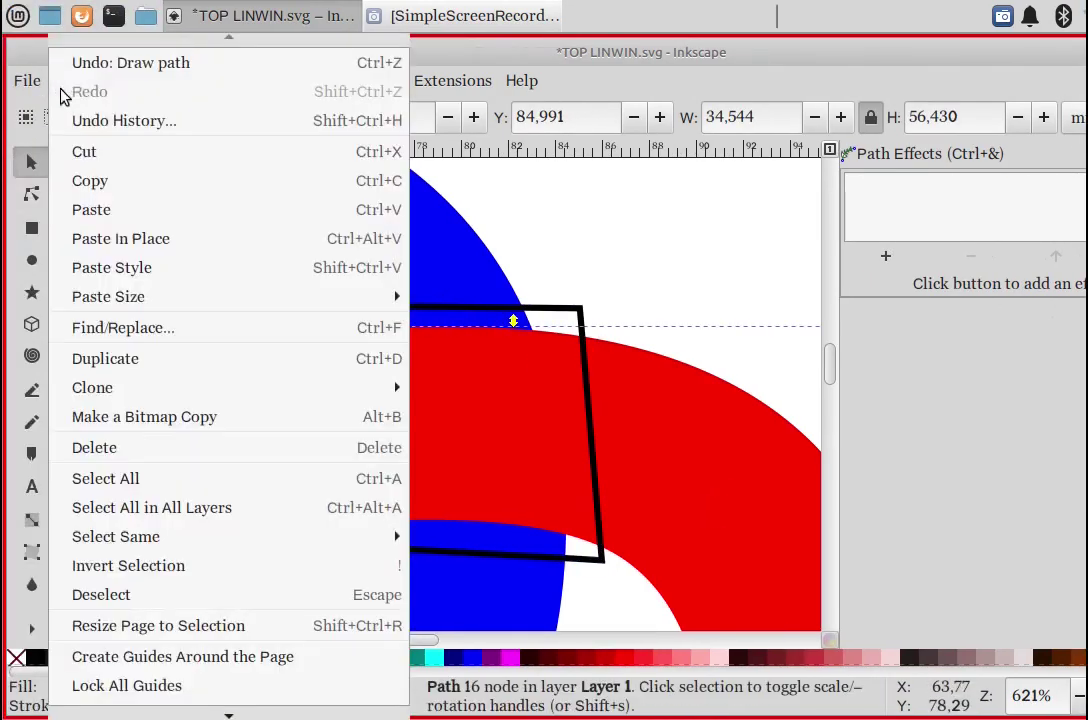
left_click(153, 360)
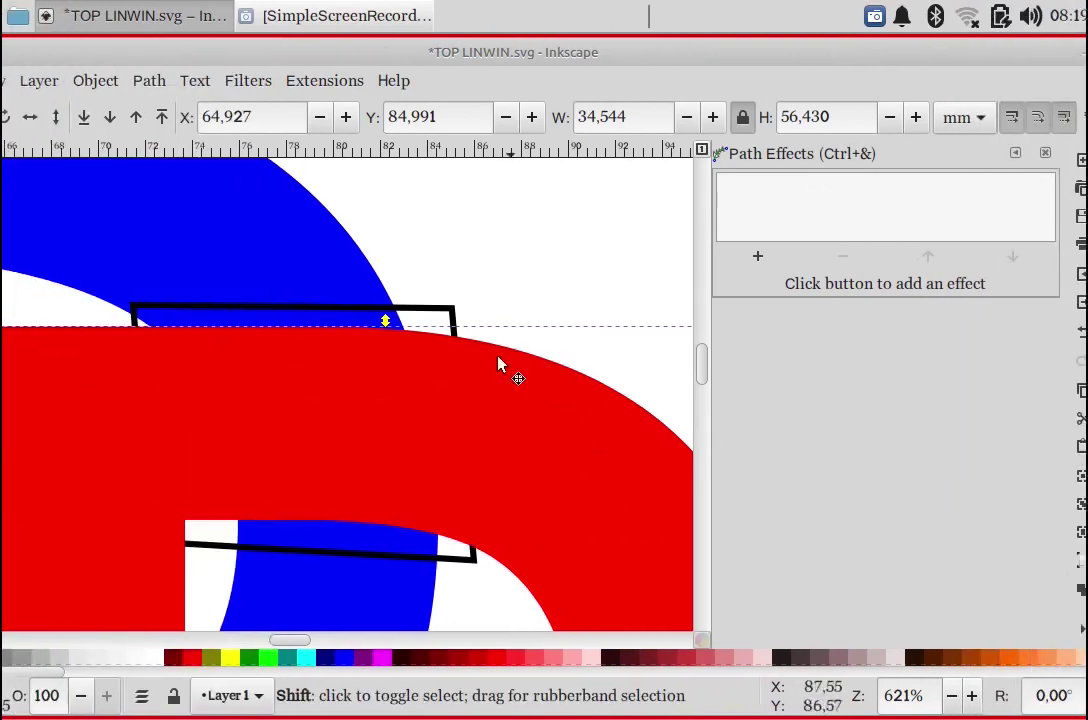
left_click(544, 309, "shift")
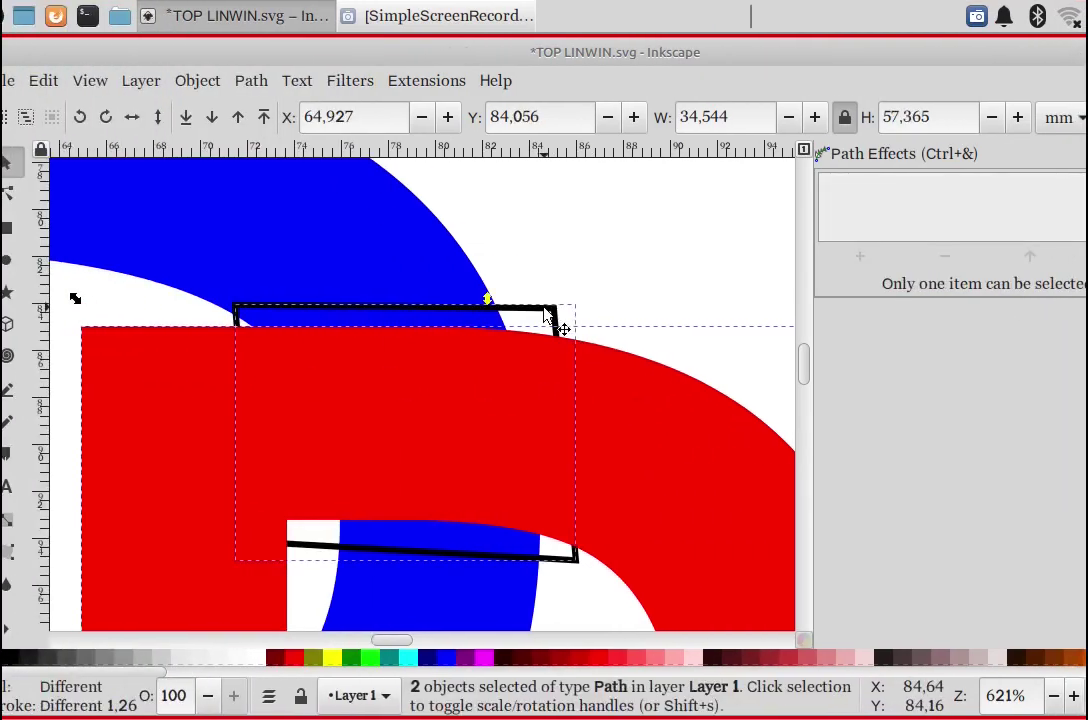
left_click(276, 81)
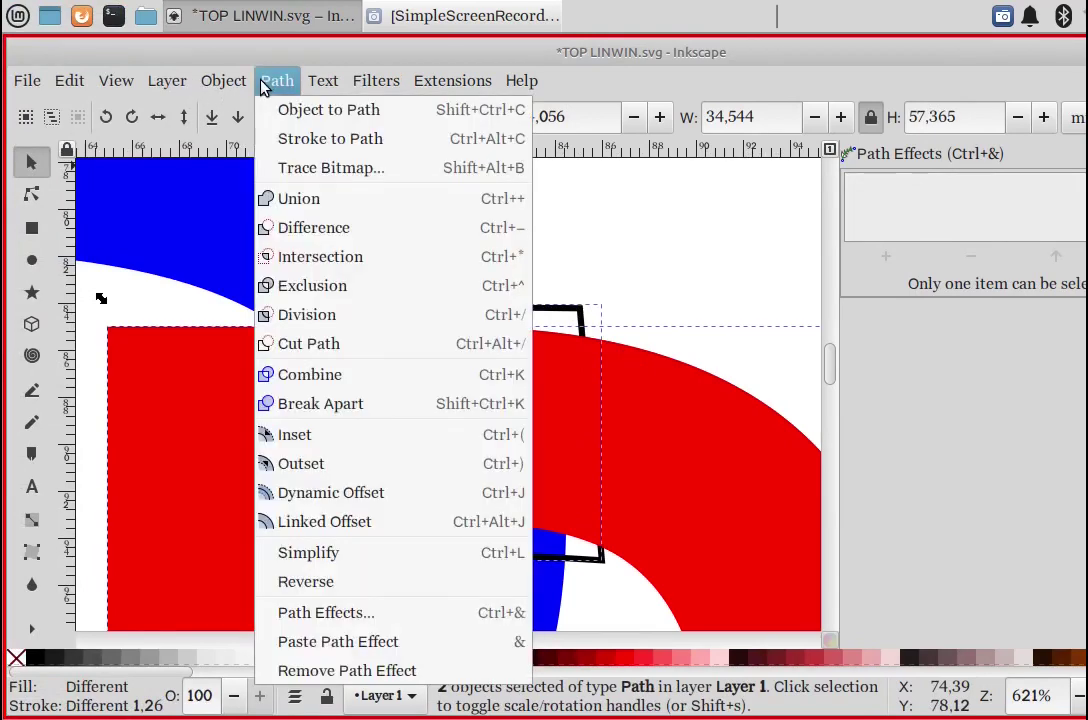
left_click(356, 270)
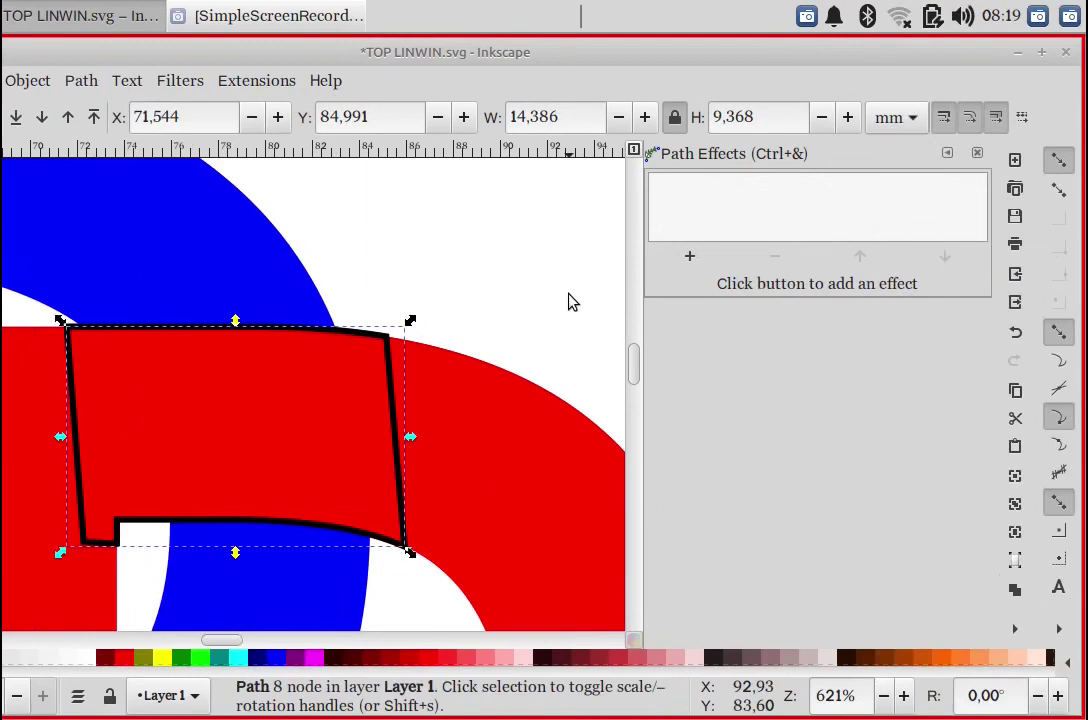
left_click(689, 256)
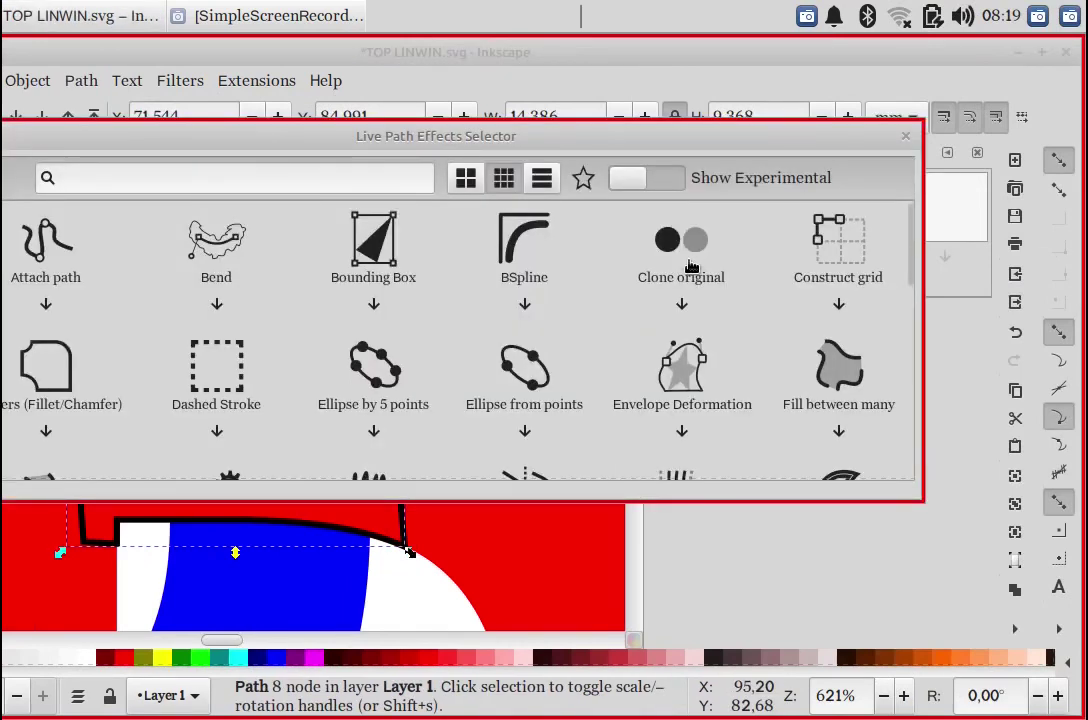
Step: Give the red P piece a 0.5 mm Offset path effect, then add the blue ring to the selection
scroll(689, 265, "down", 1)
scroll(685, 320, "down", 2)
scroll(680, 360, "down", 2)
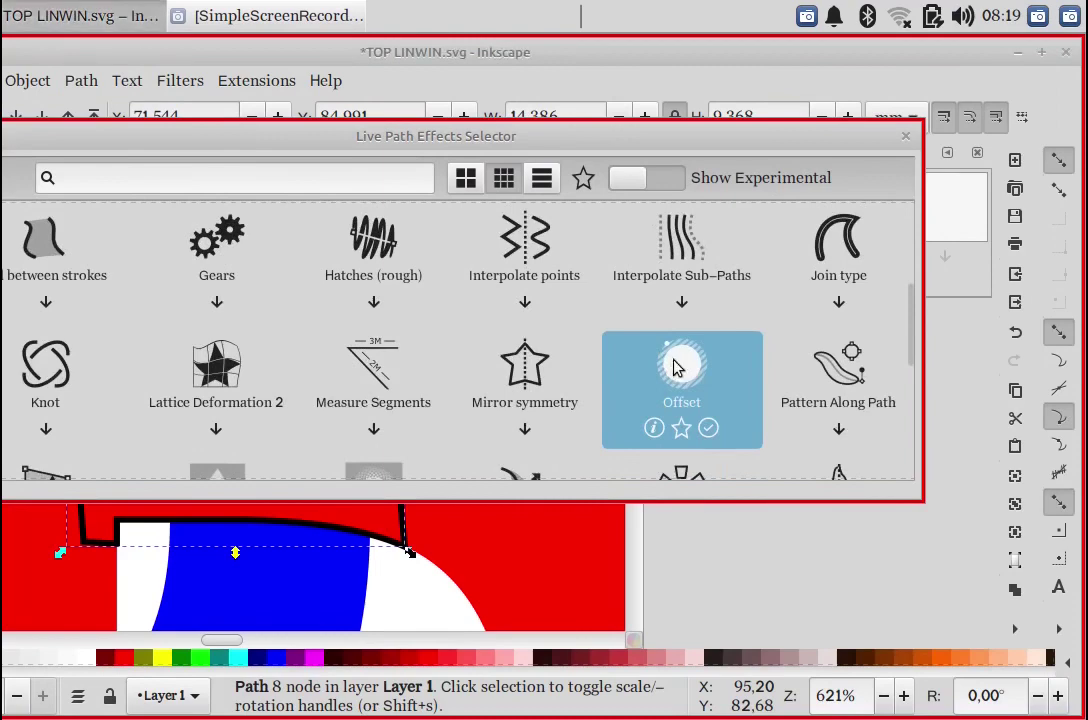
left_click(675, 367)
left_click(885, 393)
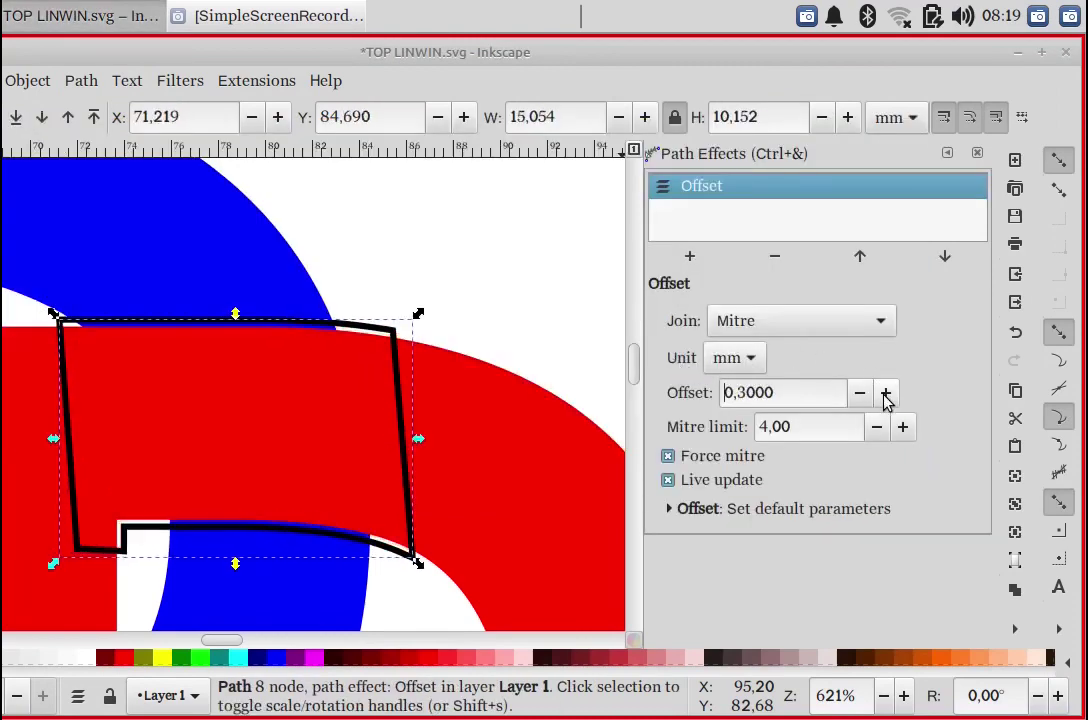
left_click(885, 393)
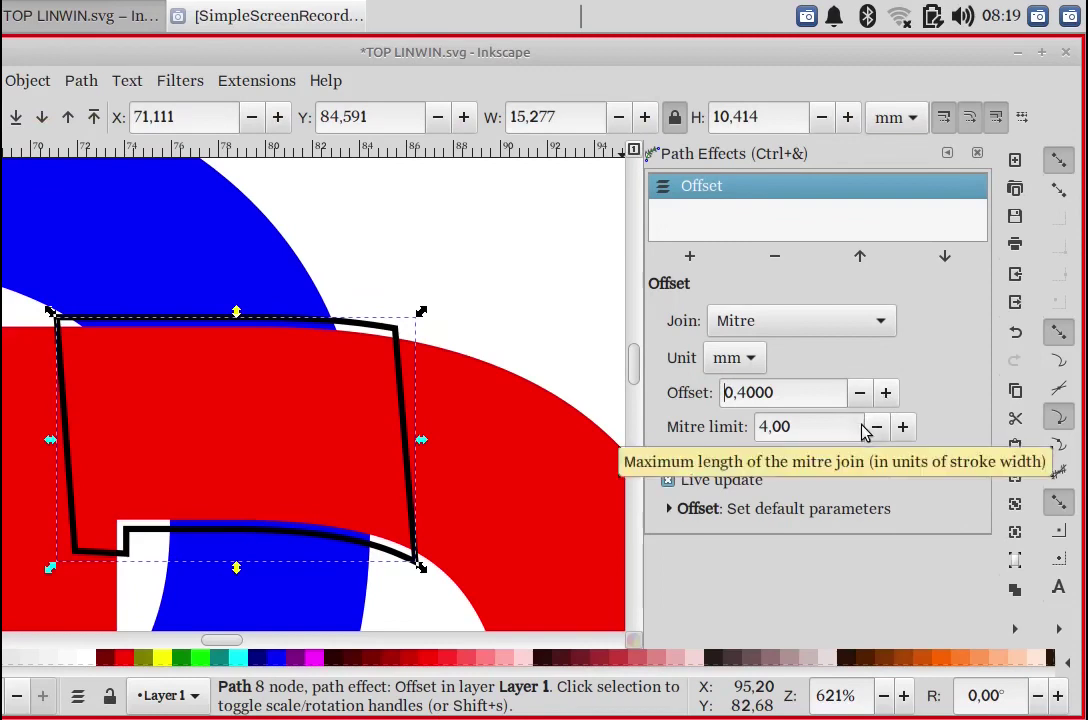
left_click(885, 392)
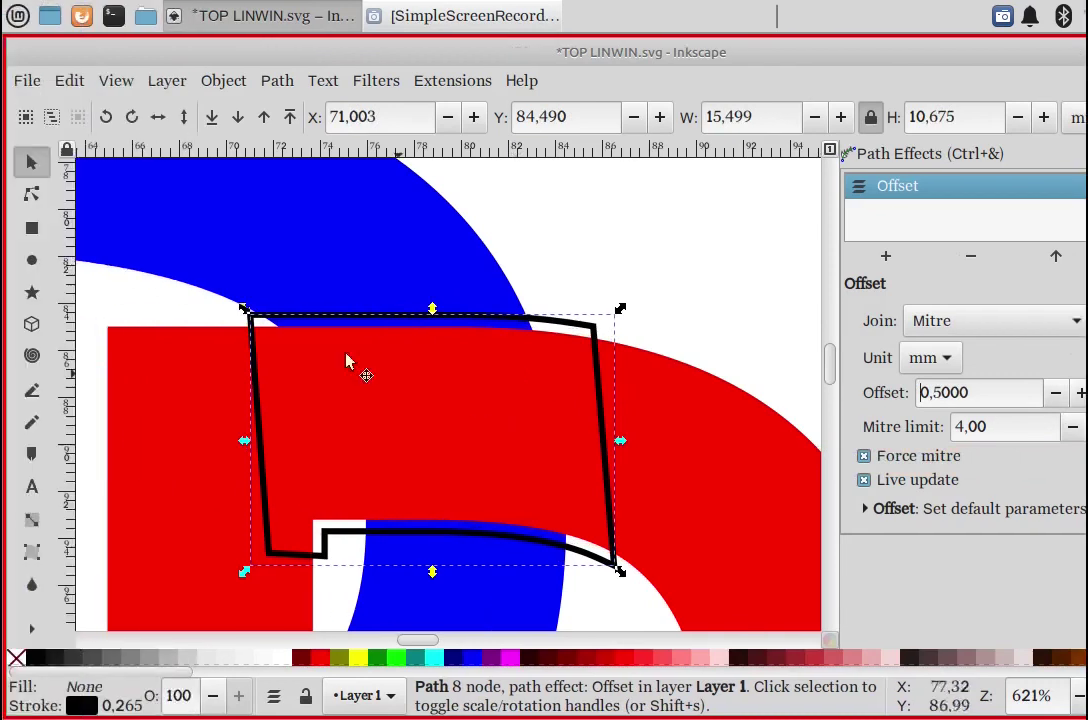
left_click(363, 248, "shift")
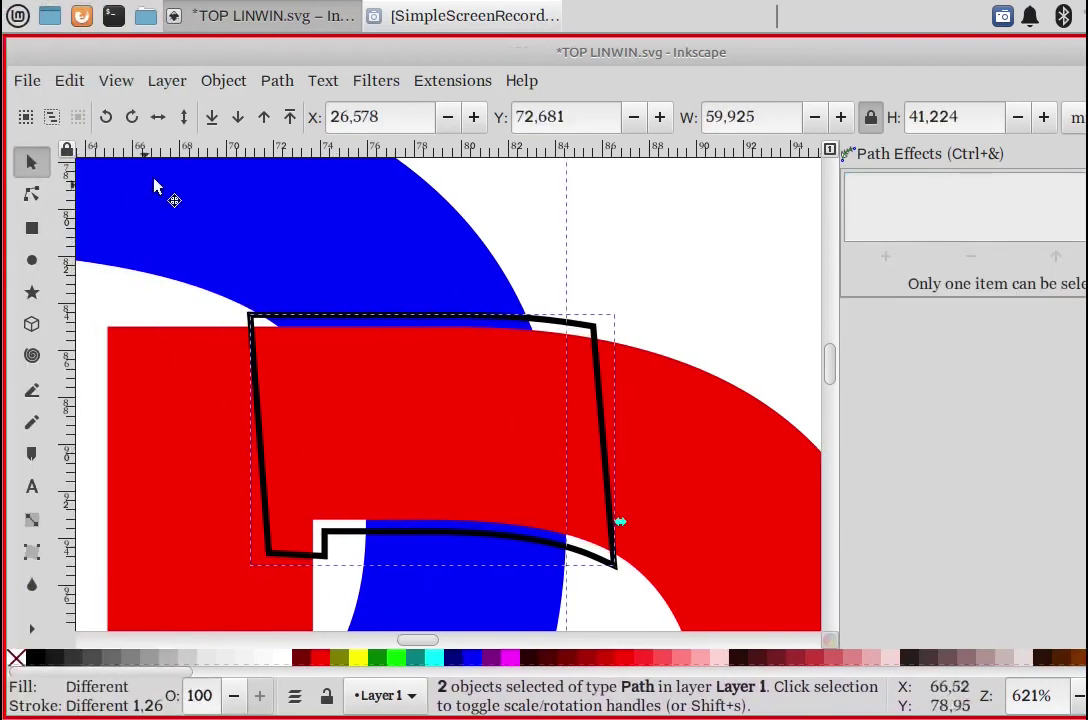
Step: Subtract the offset piece from the blue ring so it passes under the P's top bar
left_click(276, 84)
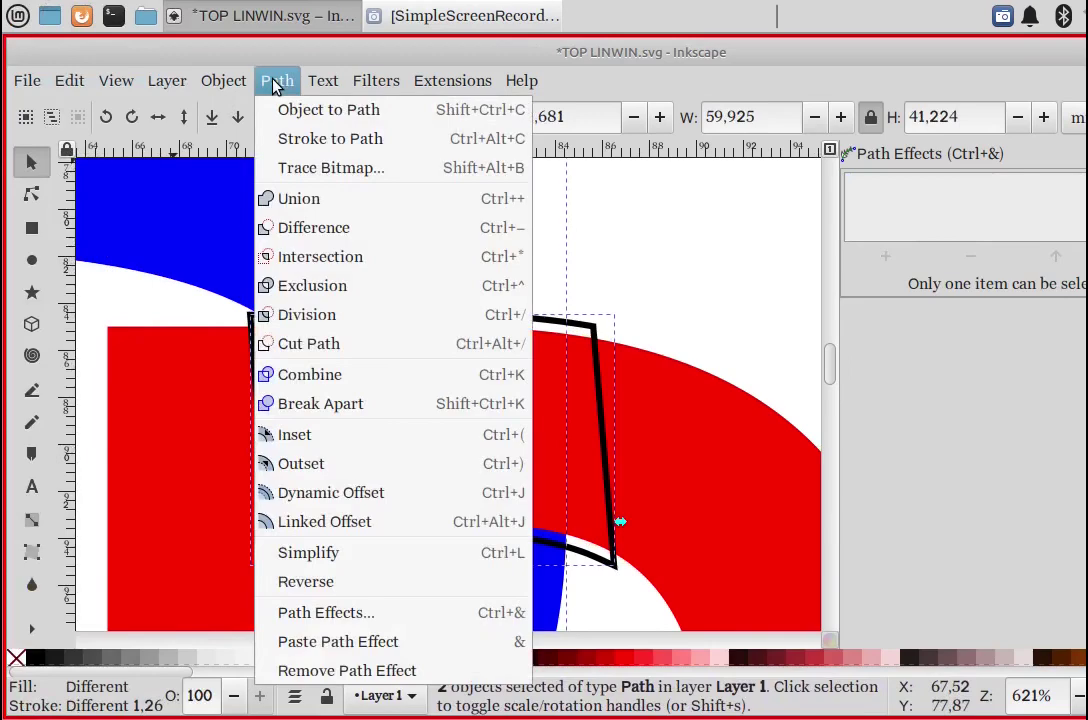
left_click(291, 229)
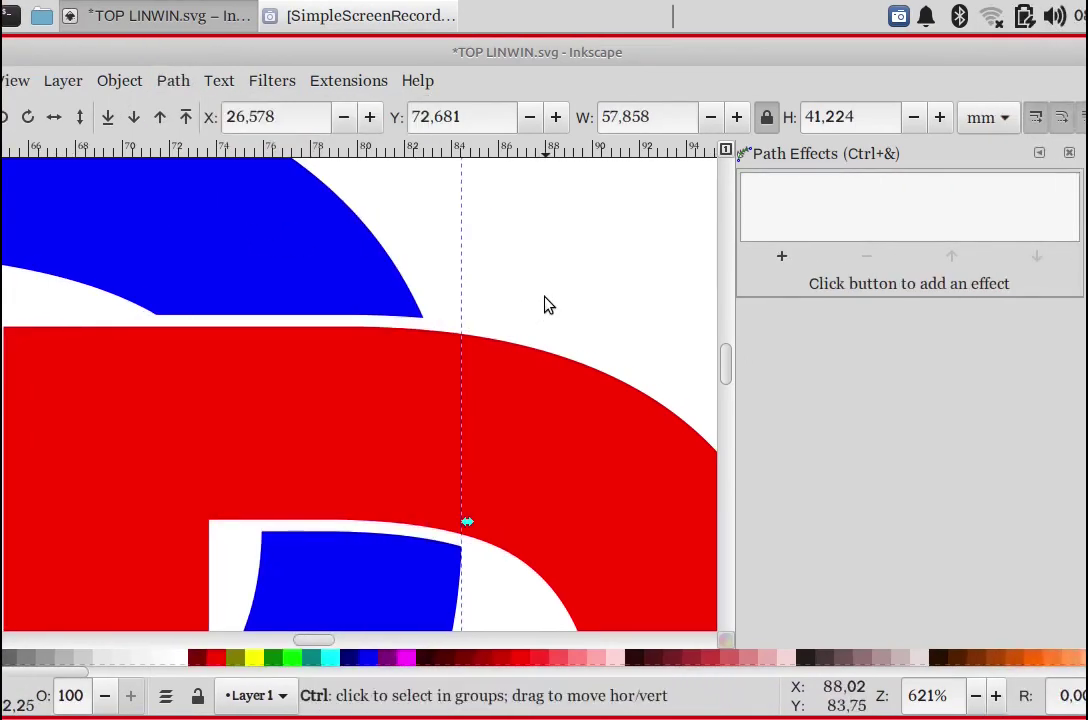
scroll(548, 305, "down", 3)
scroll(548, 303, "down", 1)
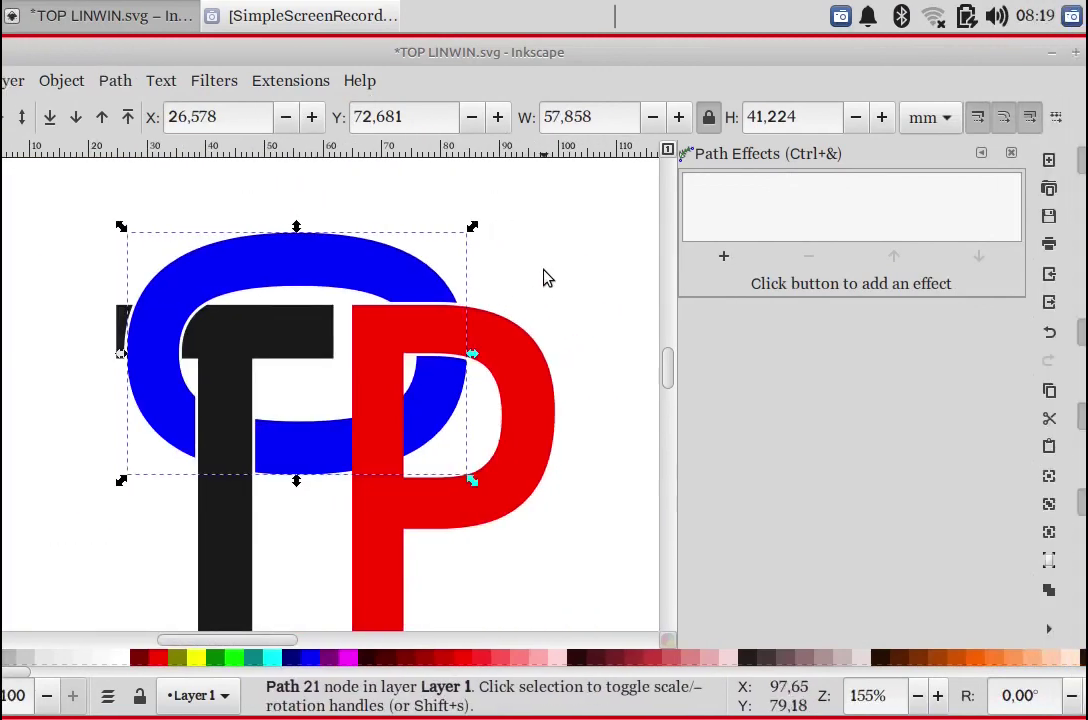
left_click(548, 278)
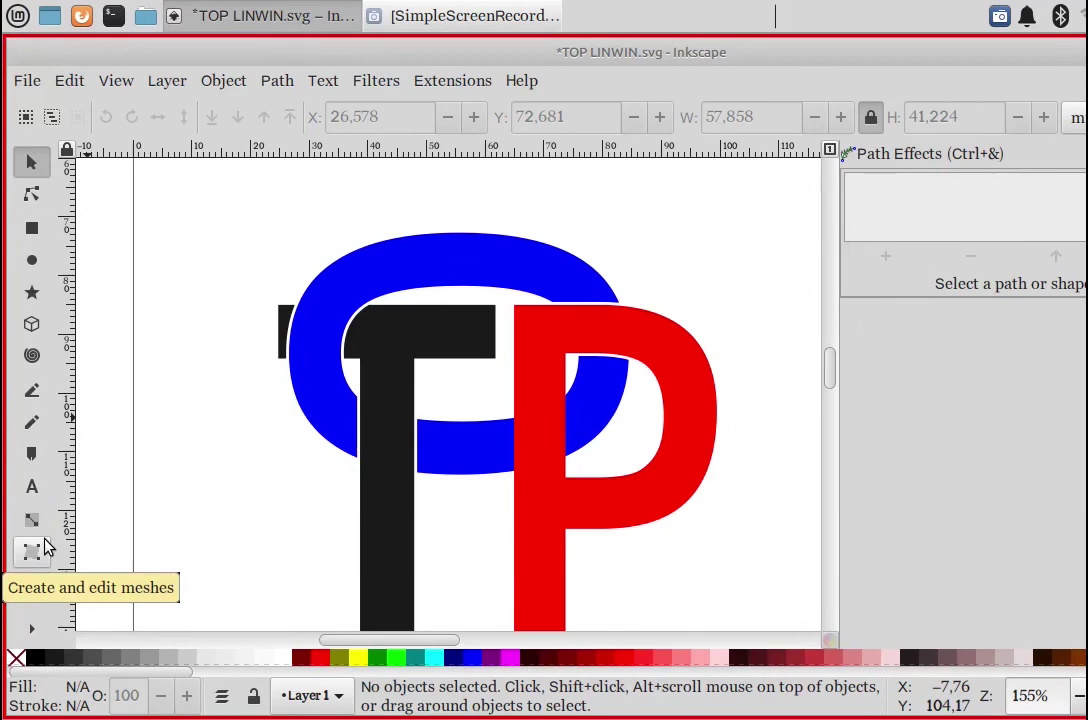
Step: Zoom onto the P's stem and draw a closed four-corner outline across the ring band
left_click(38, 626)
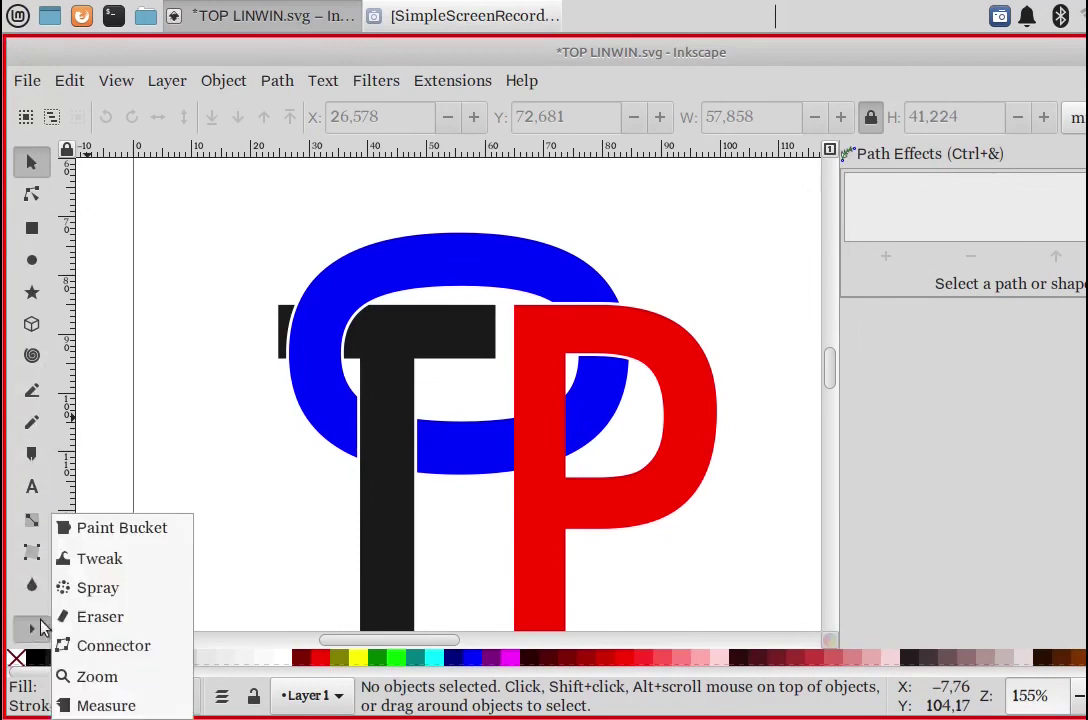
left_click(100, 677)
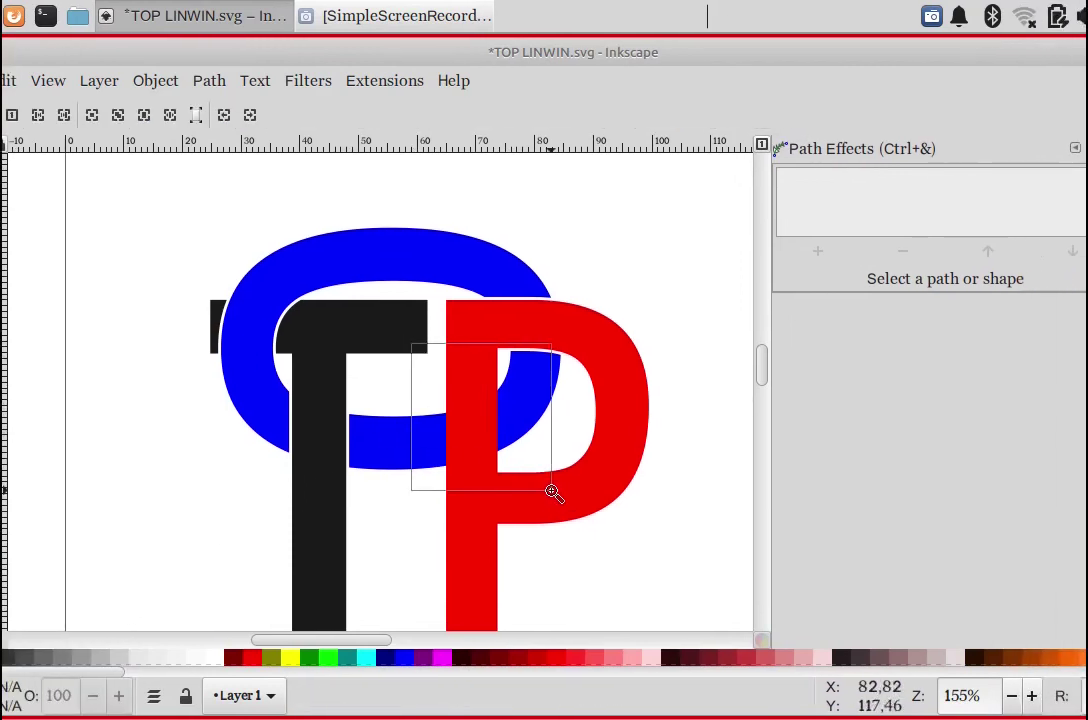
left_click_drag(410, 340, 554, 490)
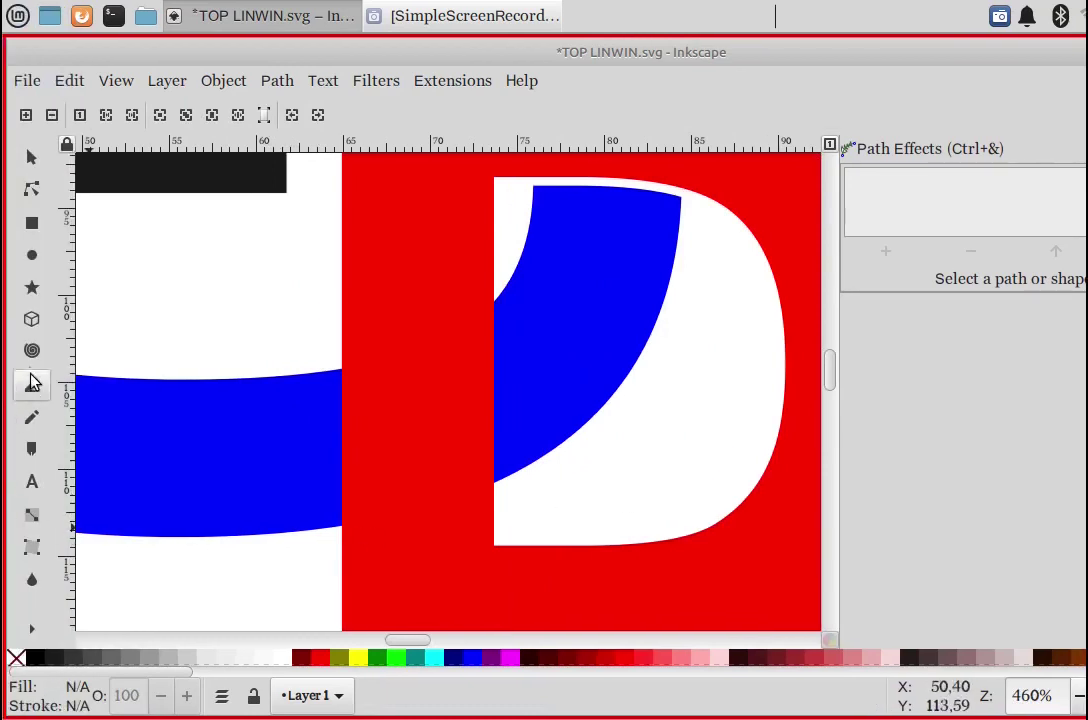
left_click(33, 383)
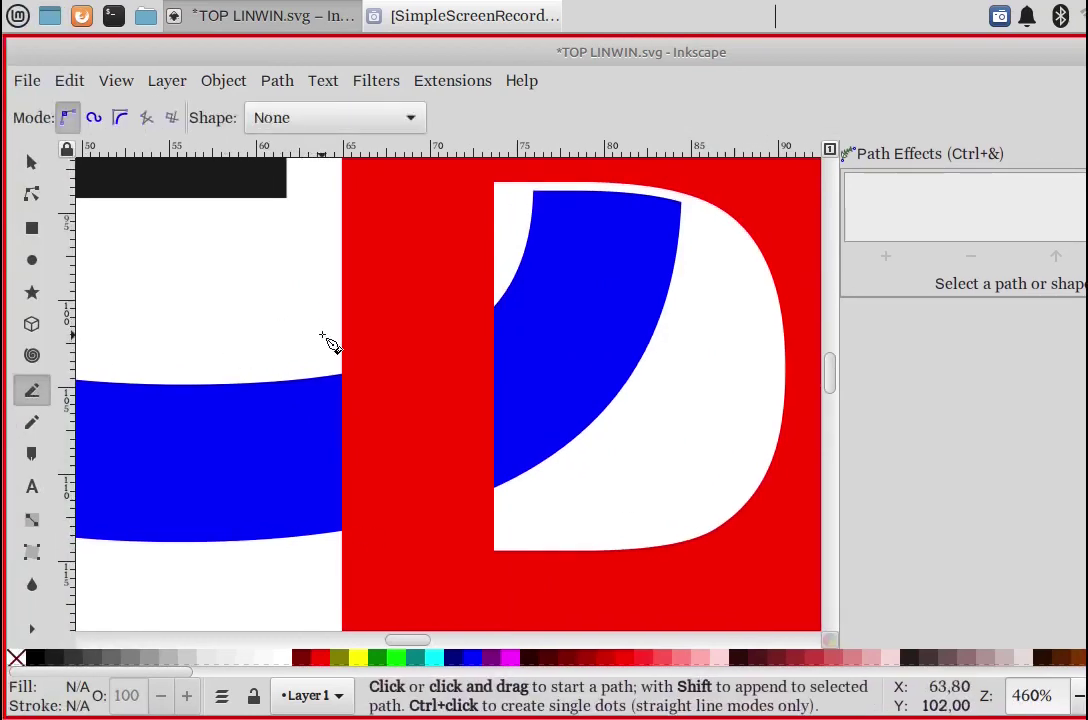
left_click(323, 281)
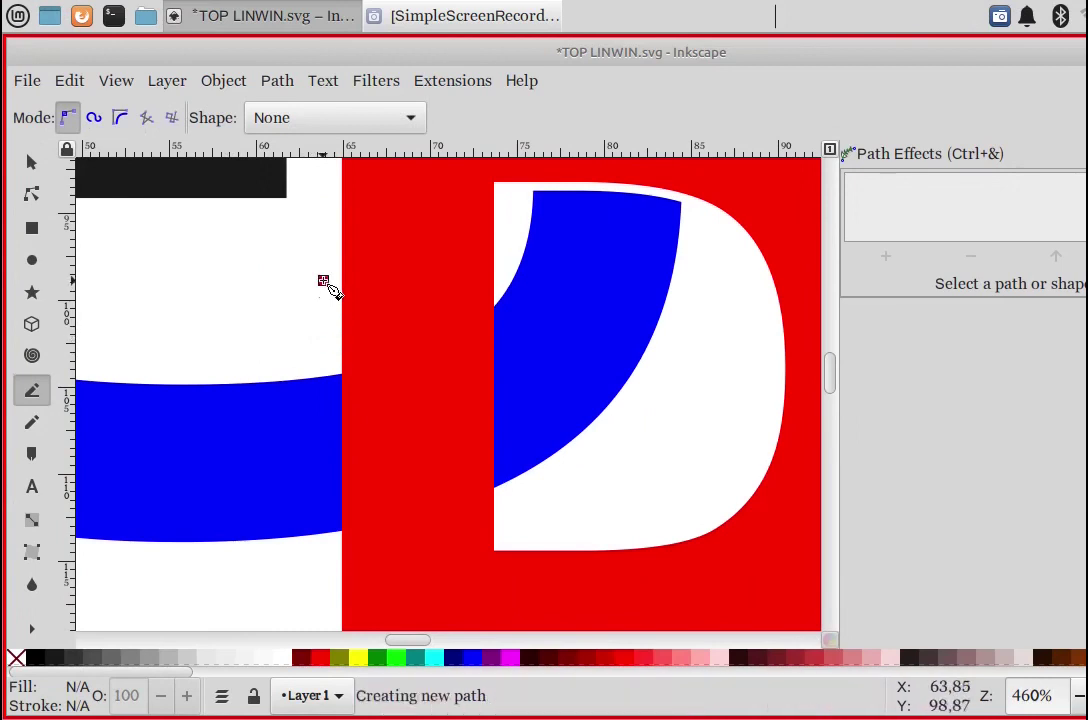
left_click(328, 557)
left_click(525, 532)
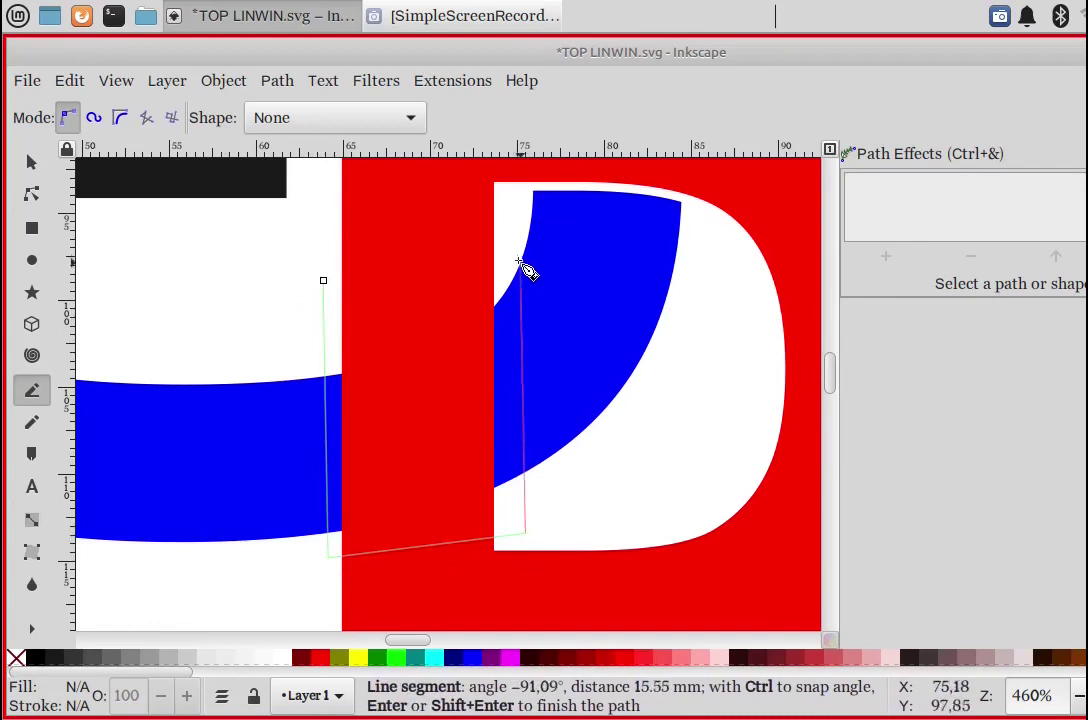
left_click(514, 257)
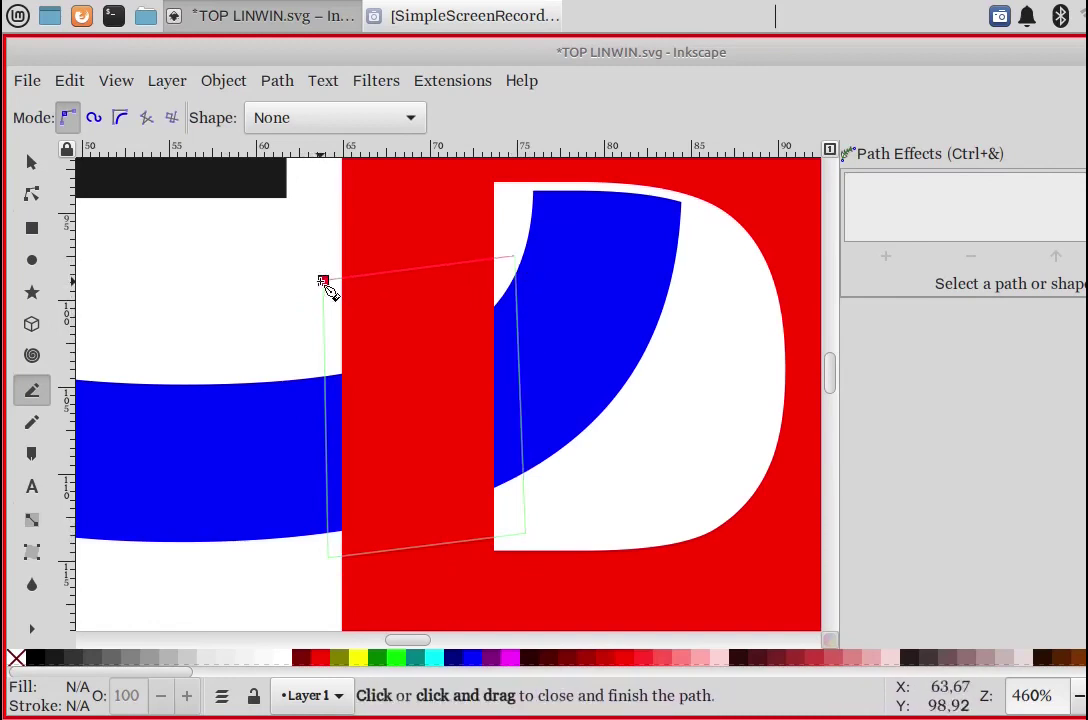
left_click(323, 282)
left_click(30, 162)
Step: Duplicate the blue ring and intersect the copy with the new four-sided outline
left_click(170, 469)
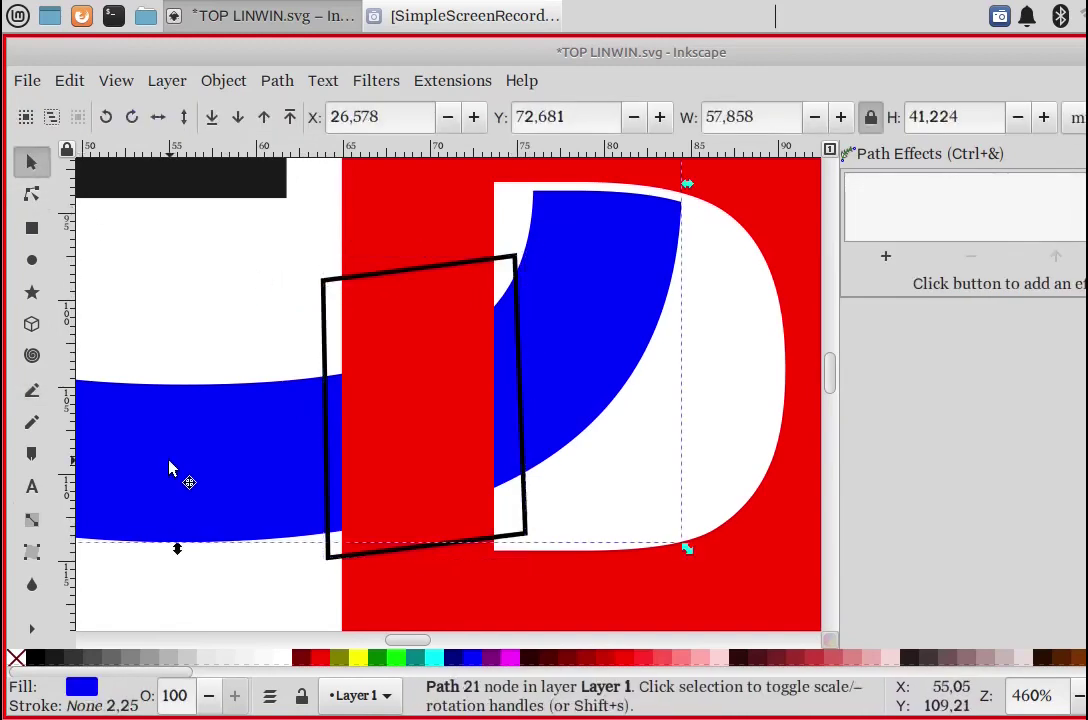
left_click(76, 84)
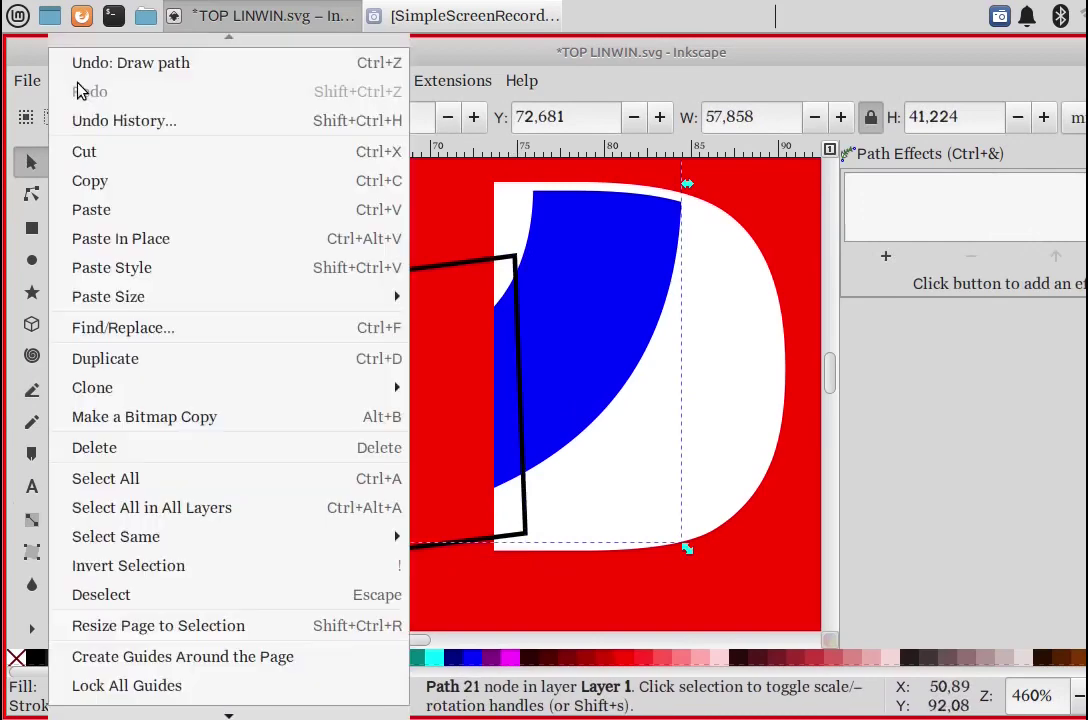
left_click(172, 368)
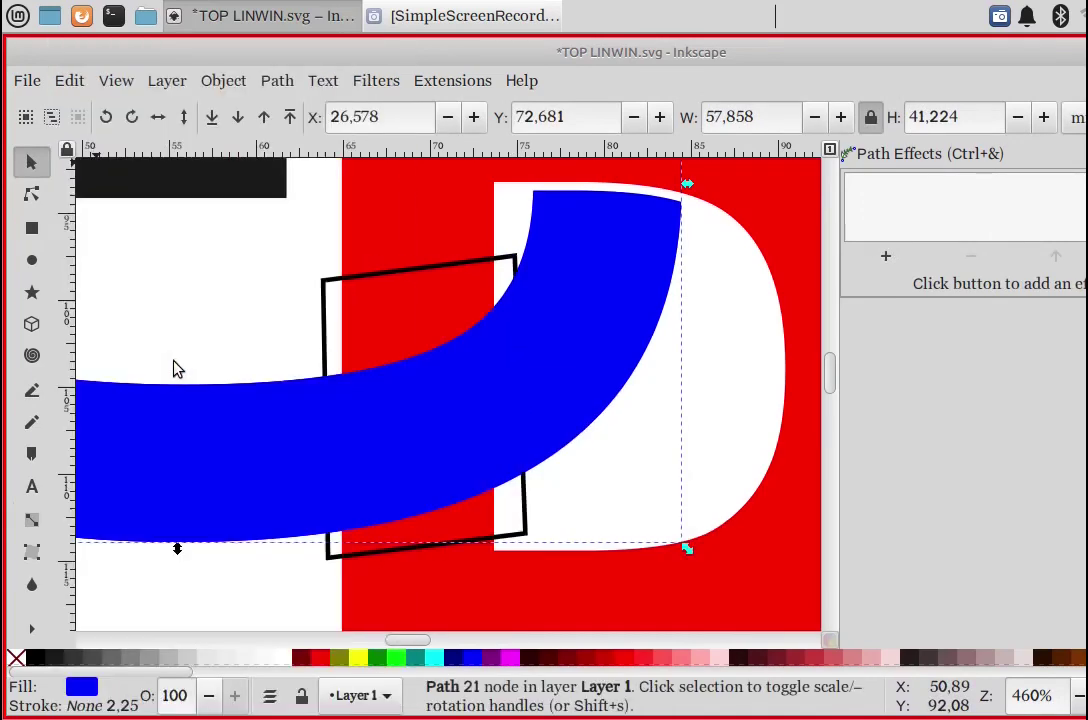
key("shift")
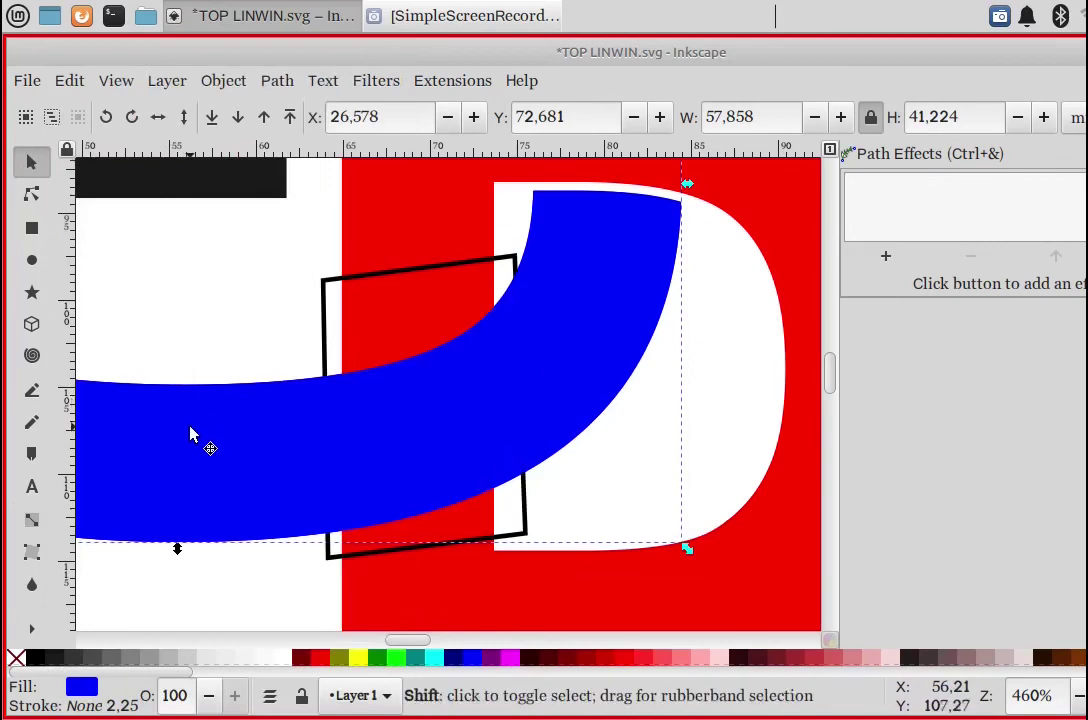
left_click(193, 435, "shift")
left_click(233, 390)
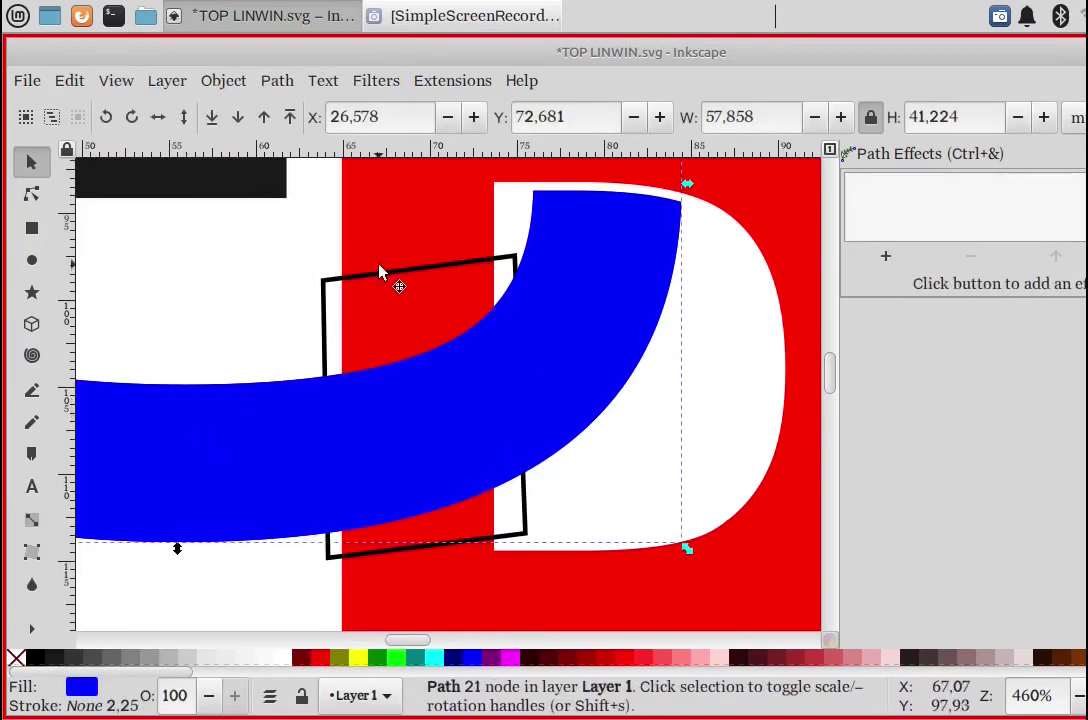
key("shift")
key("ctrl")
key("shift")
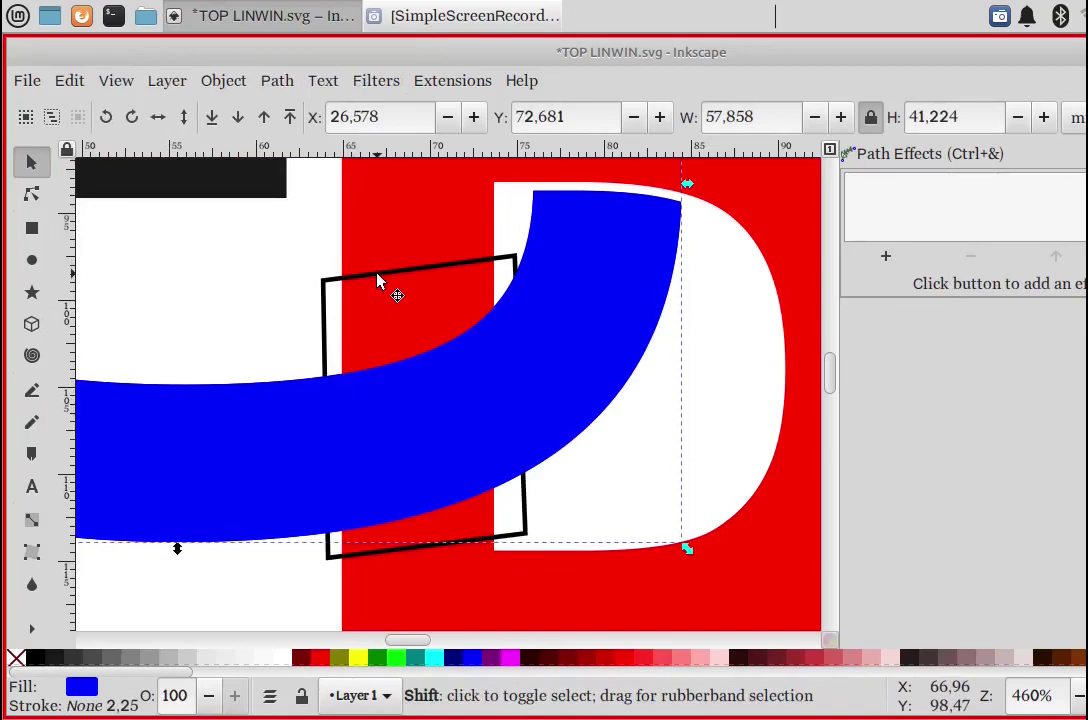
left_click(378, 282, "shift")
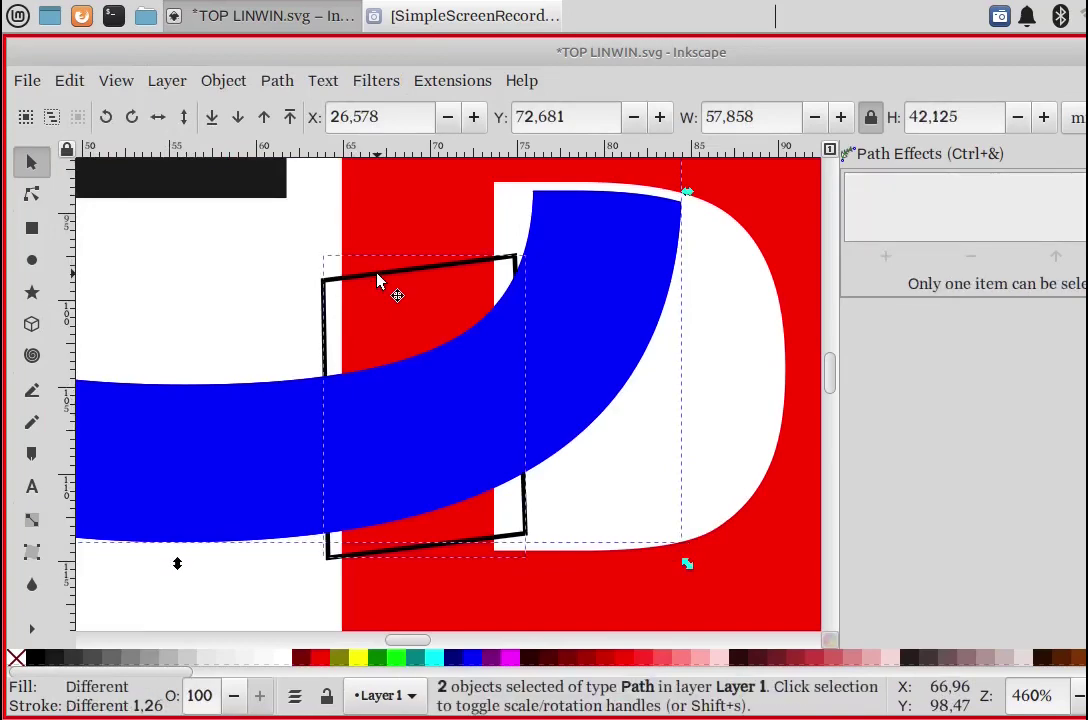
left_click(277, 82)
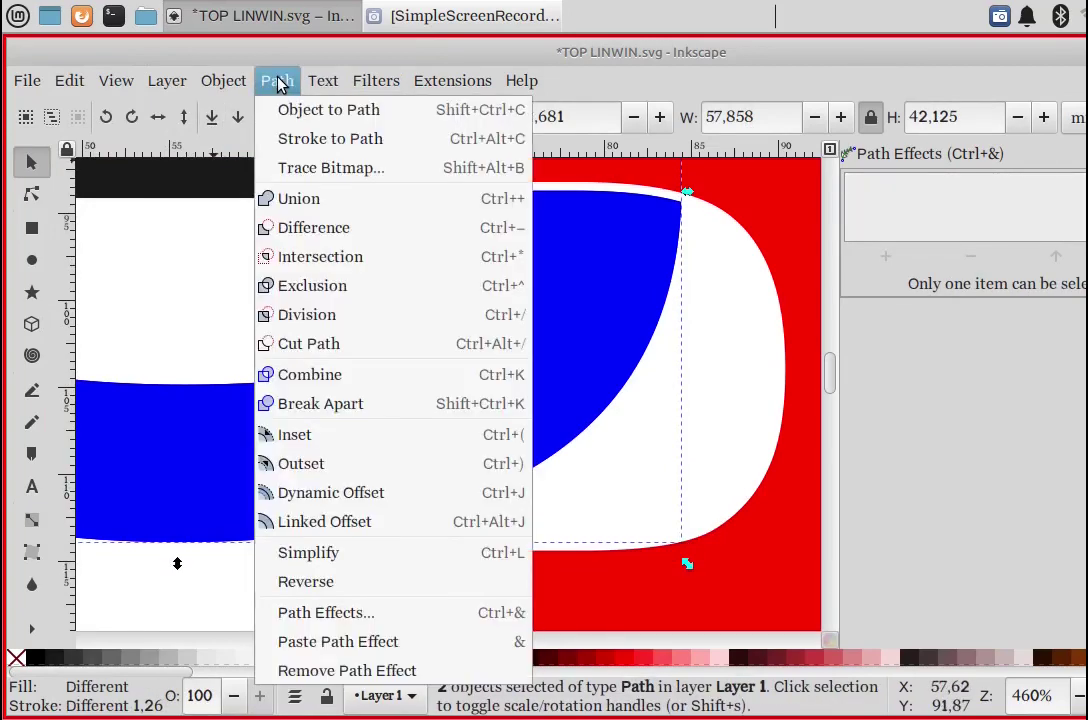
left_click(318, 258)
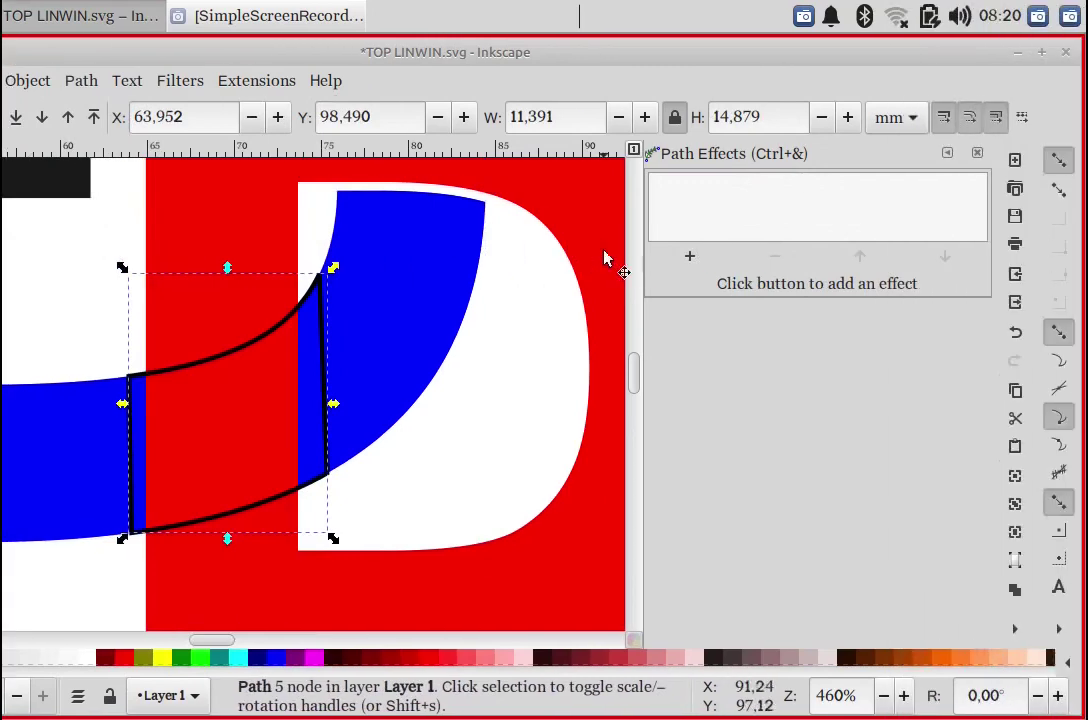
Step: Give the ring crossing piece a 0.5 mm Offset path effect, then add the red P to the selection
left_click(689, 260)
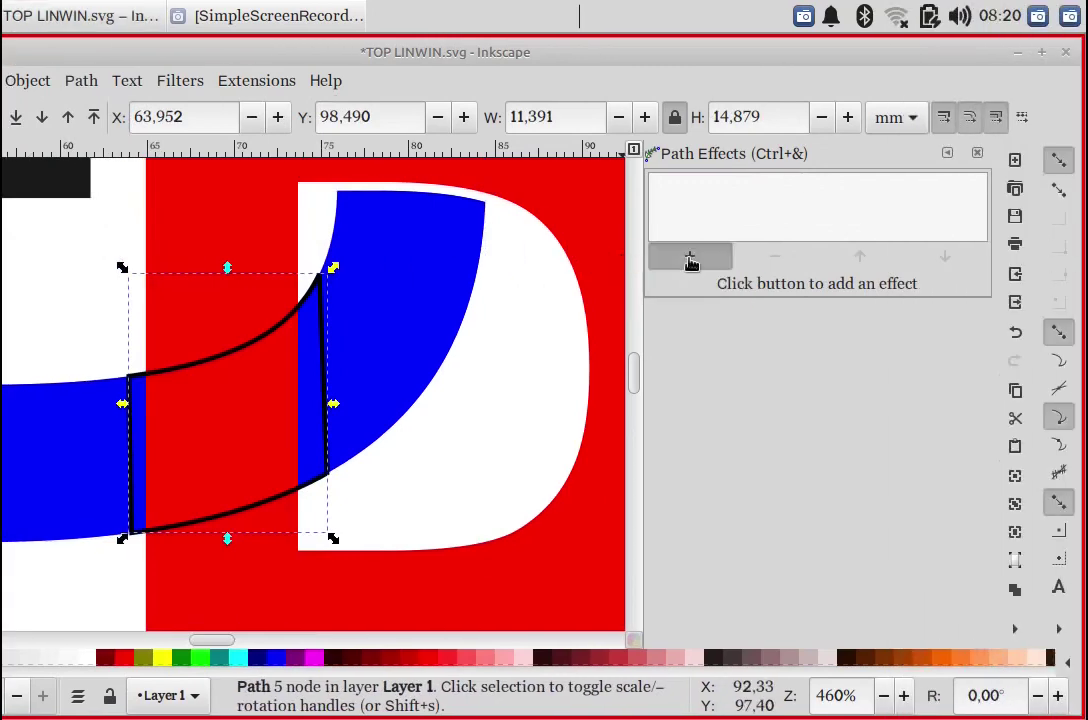
scroll(690, 355, "down", 3)
scroll(690, 355, "down", 2)
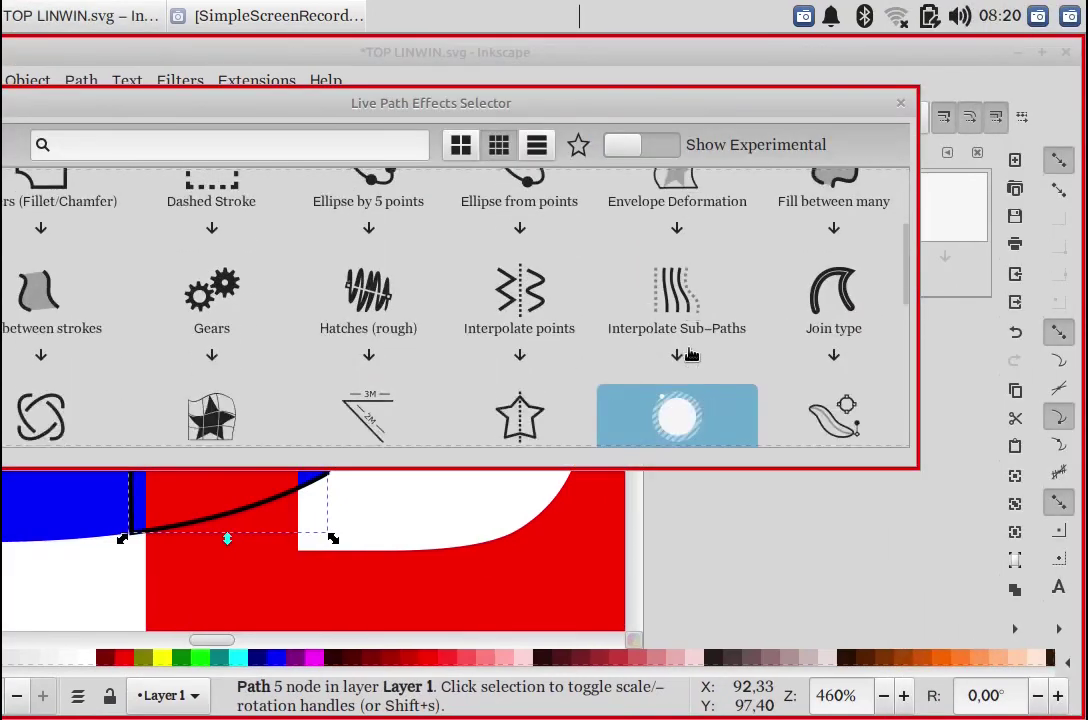
scroll(690, 360, "down", 1)
left_click(685, 370)
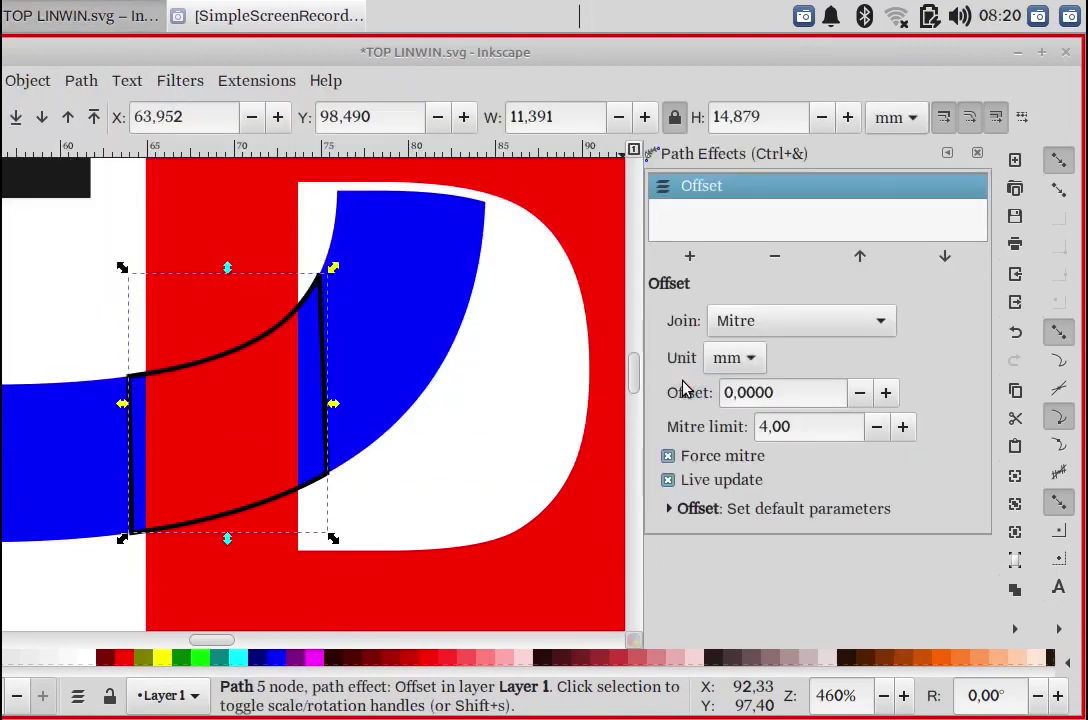
left_click(888, 394)
left_click(888, 394)
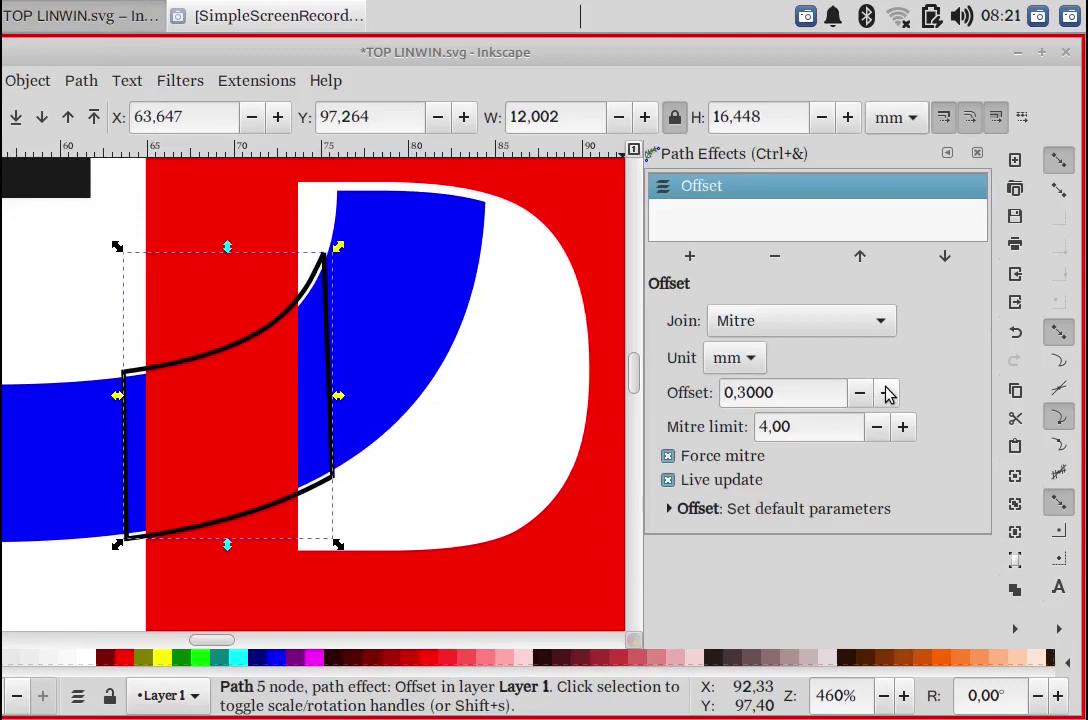
left_click(888, 394)
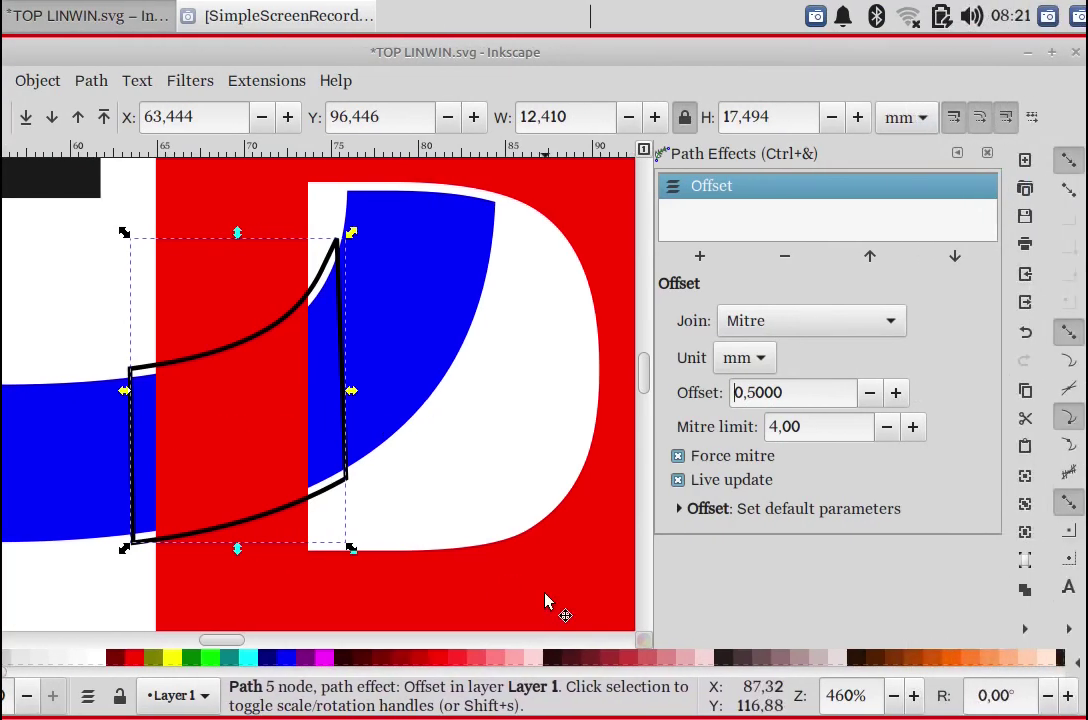
left_click(545, 600, "shift")
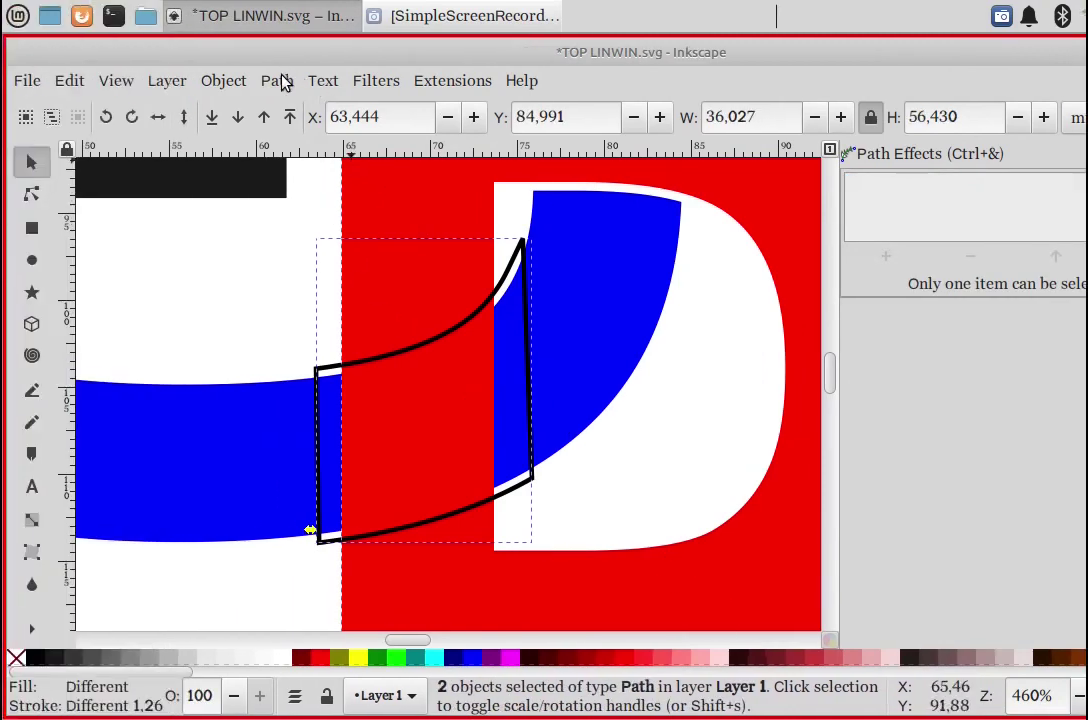
Step: Subtract the ring piece from the red P so the ring passes over its stem
left_click(279, 81)
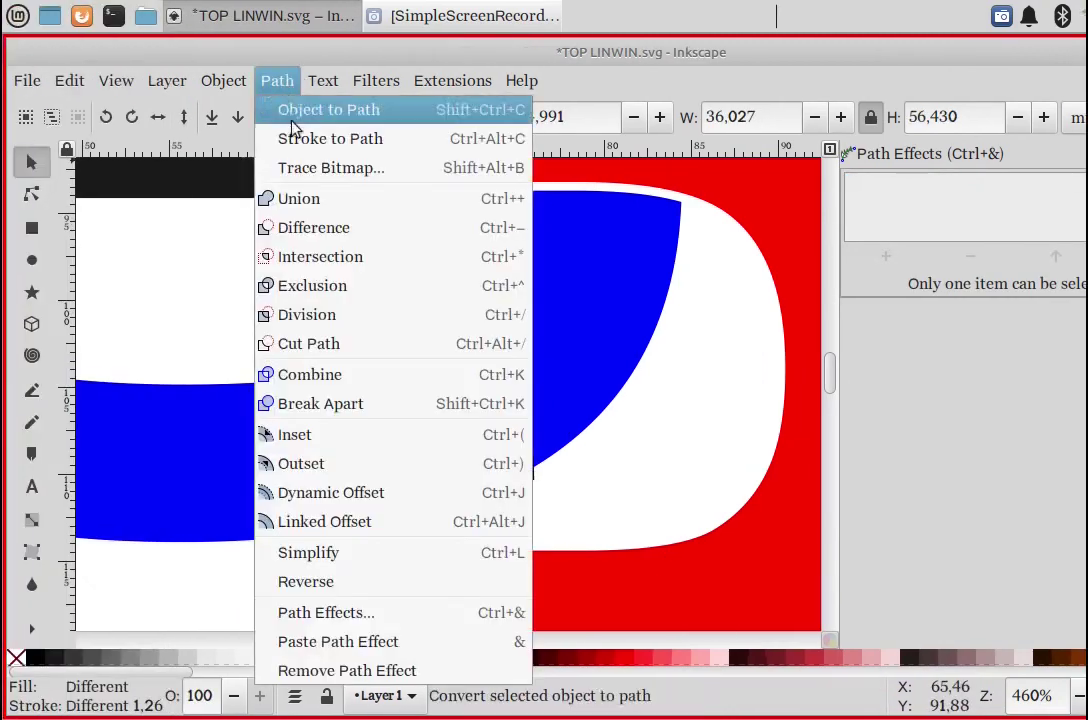
left_click(322, 237)
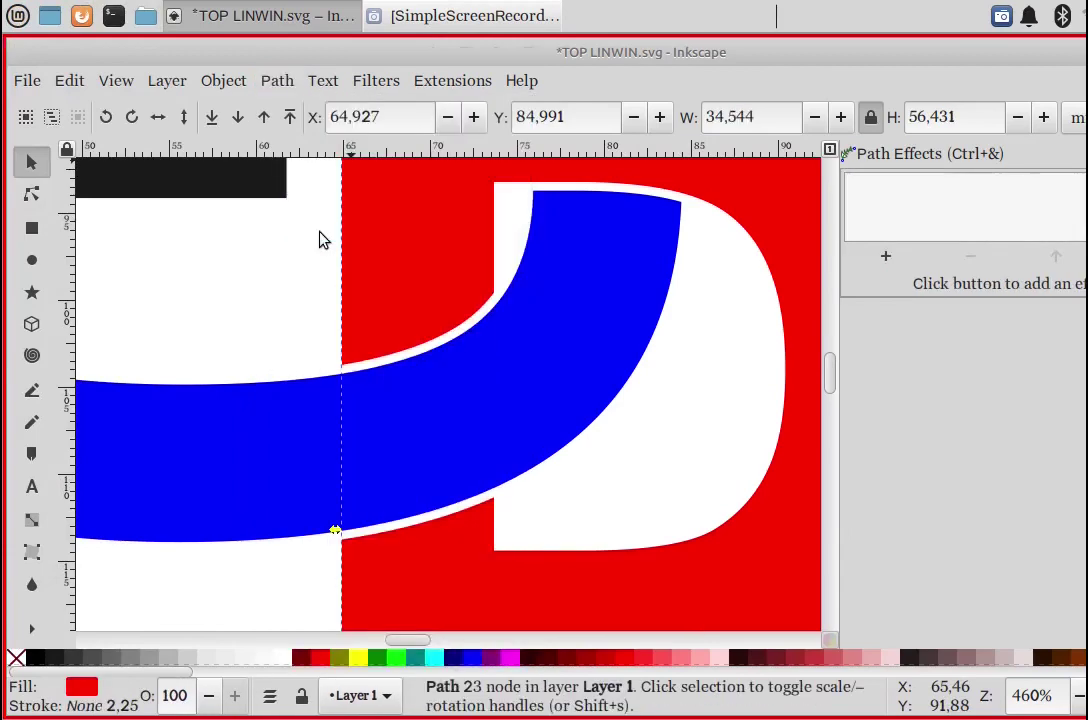
scroll(300, 355, "down", 1, "ctrl")
scroll(300, 355, "down", 1, "ctrl")
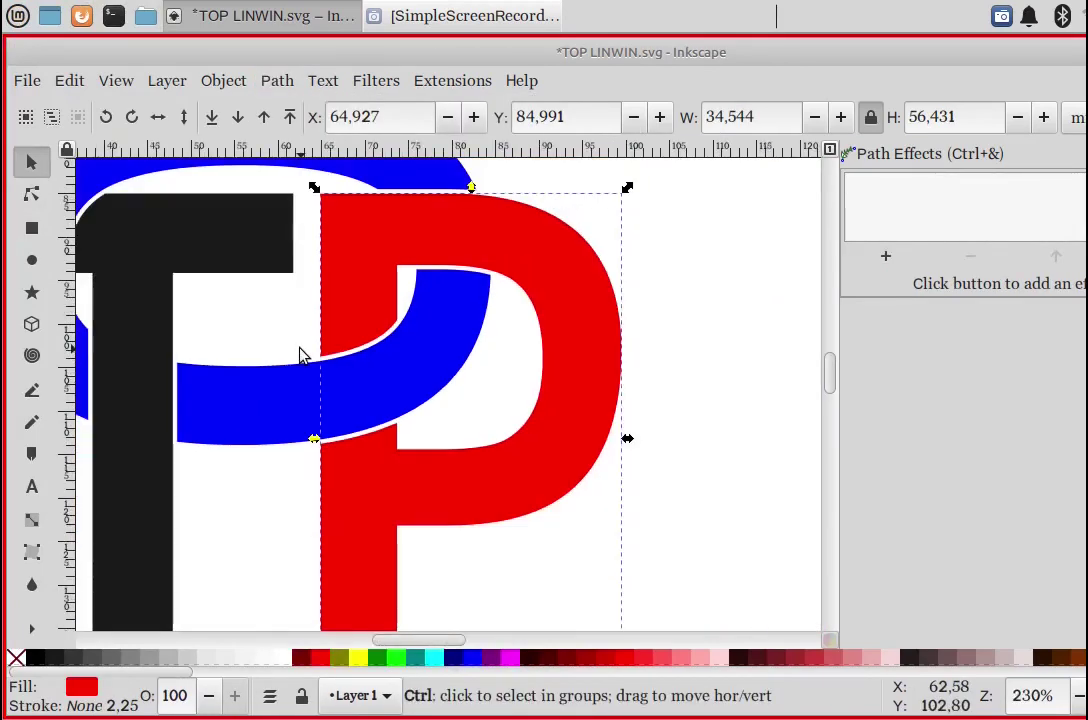
scroll(300, 355, "down", 2, "ctrl")
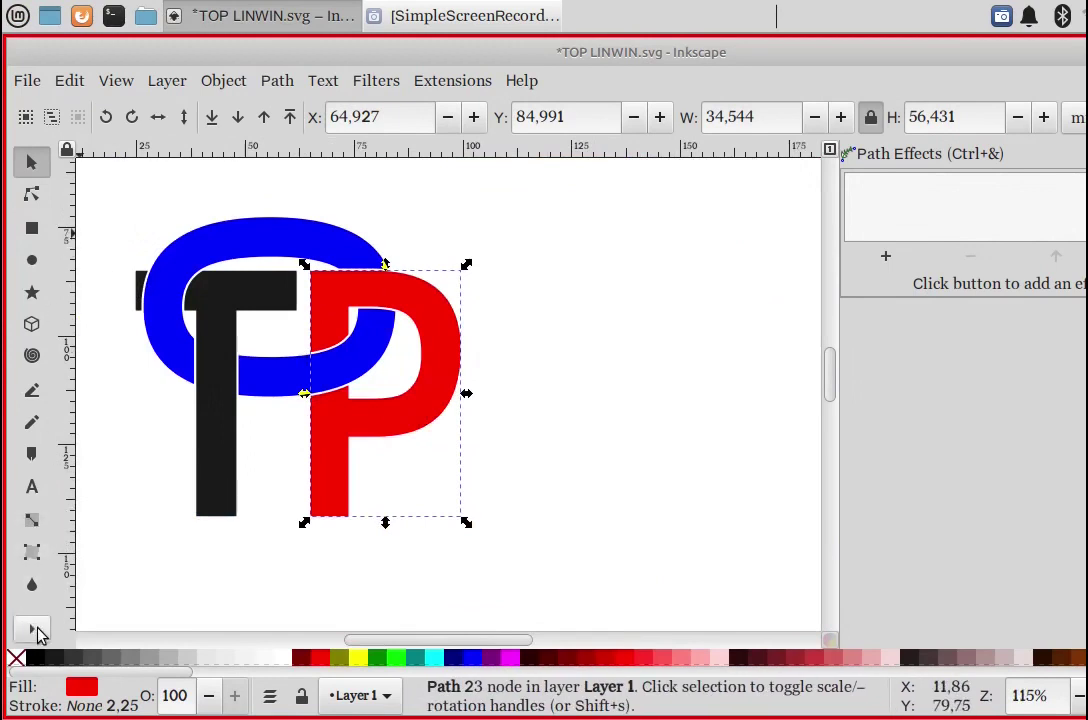
Step: Zoom to frame the whole T and P, then clear the selection
left_click(38, 632)
left_click(158, 678)
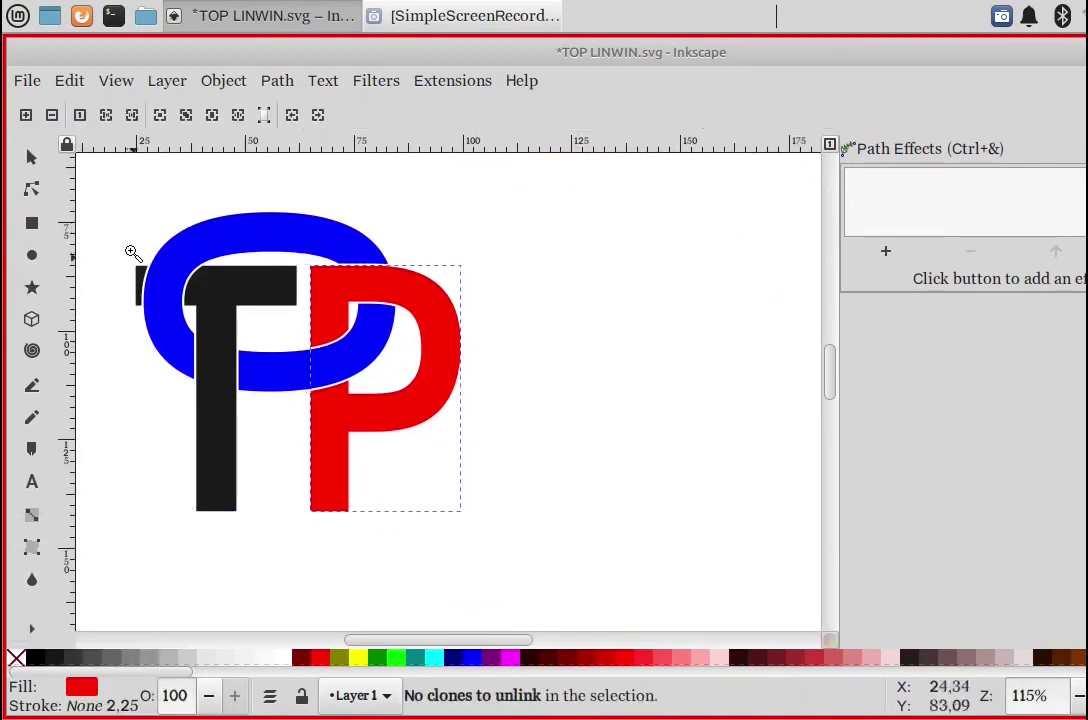
left_click_drag(111, 181, 511, 555)
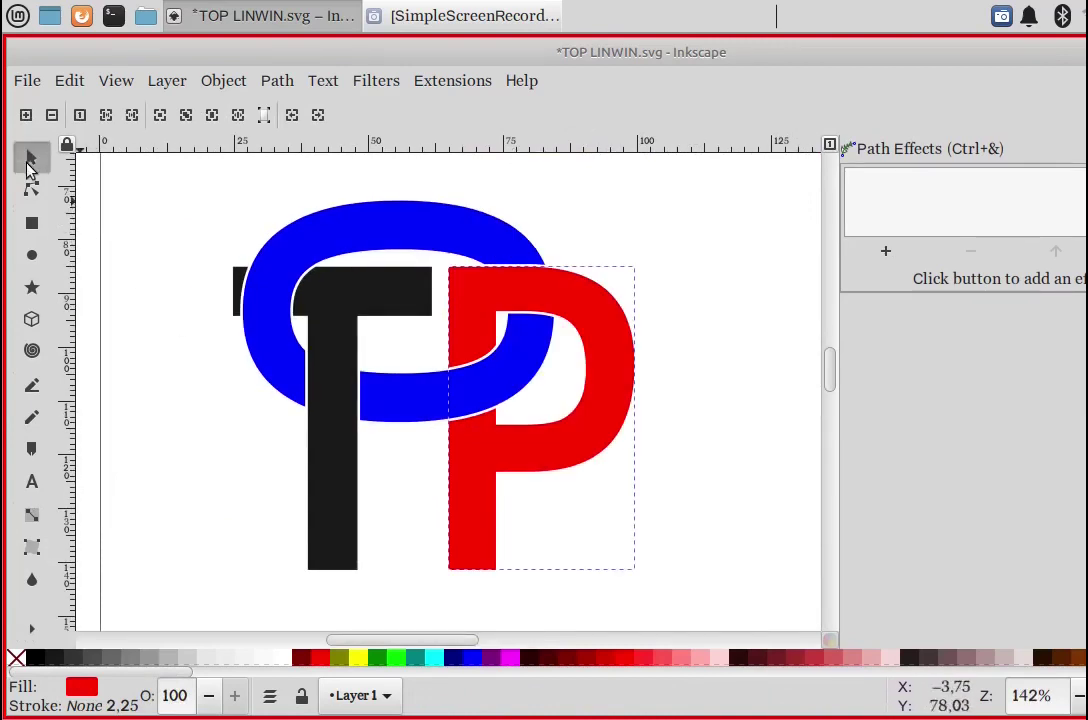
left_click(30, 160)
left_click(165, 223)
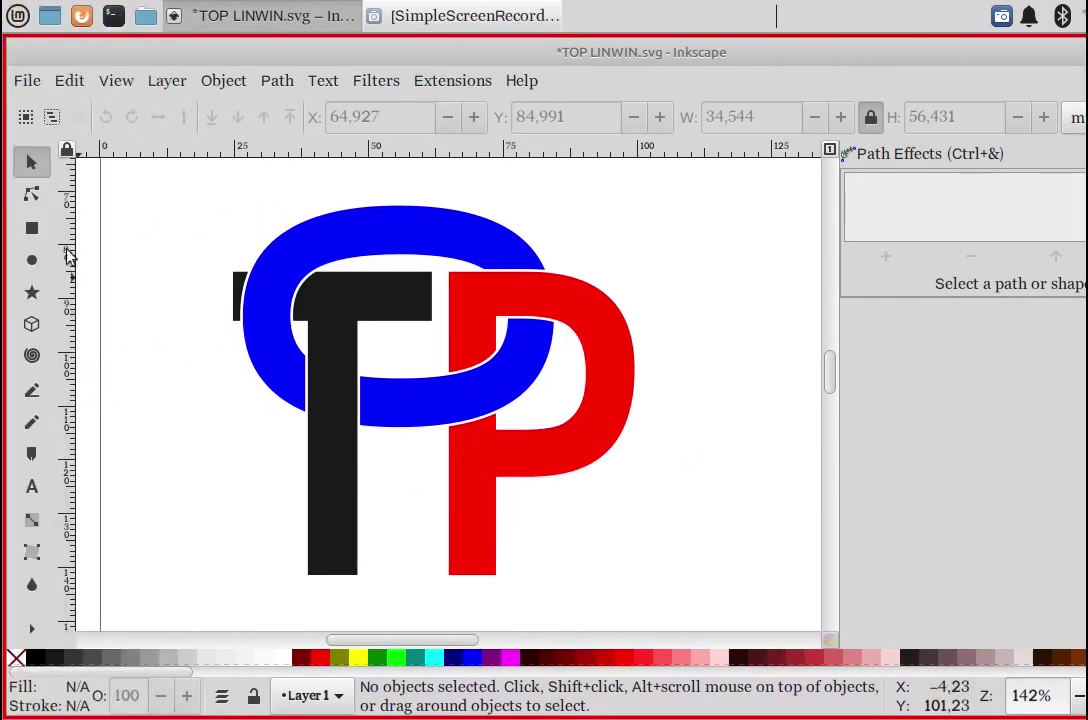
left_click(31, 260)
Step: Draw a tall ellipse, duplicate and shift the copy about 14 mm right, then subtract them into a lens
mouse_move(166, 262)
left_mouse_down()
mouse_move(174, 484)
mouse_move(367, 618)
left_mouse_up()
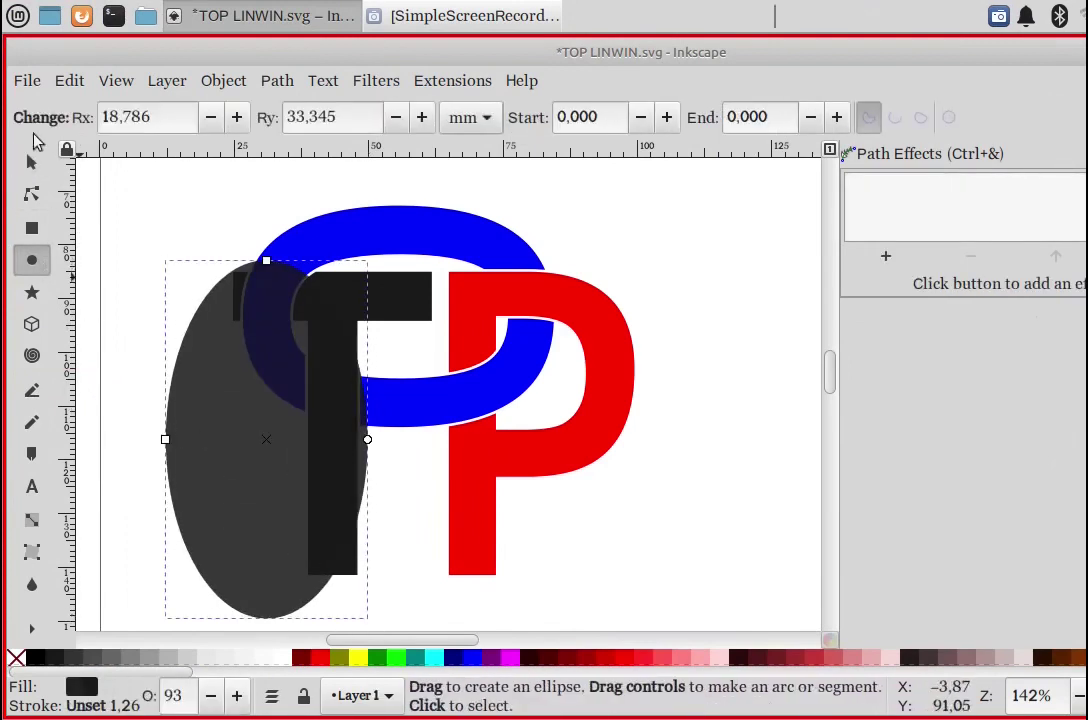
left_click(66, 80)
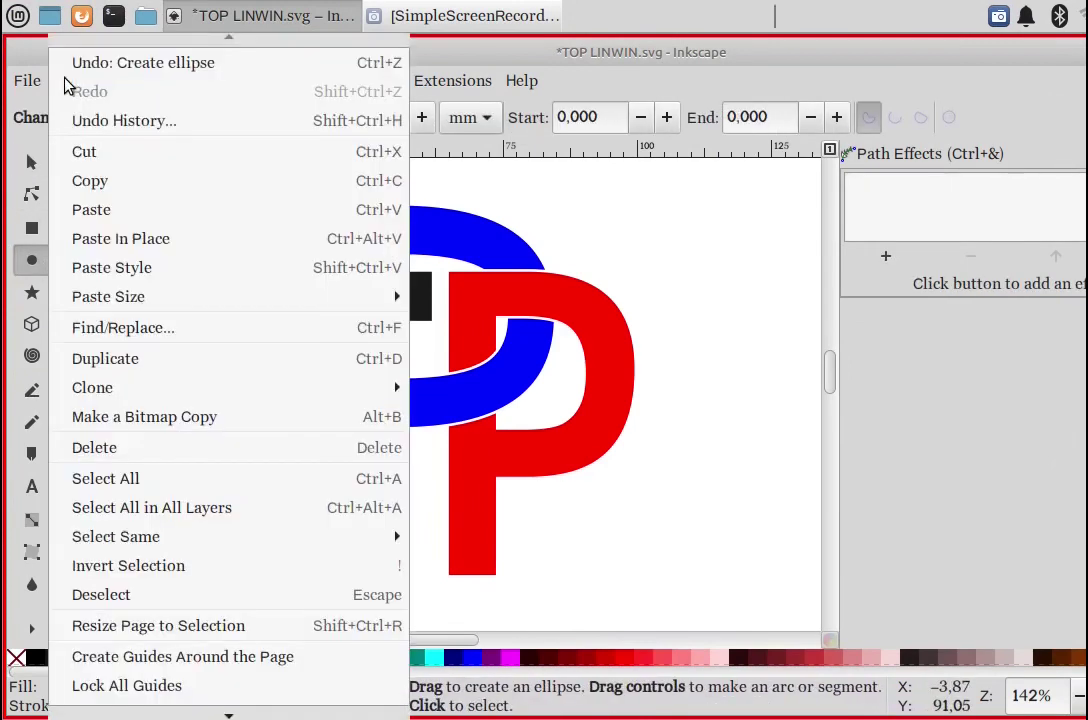
left_click(143, 359)
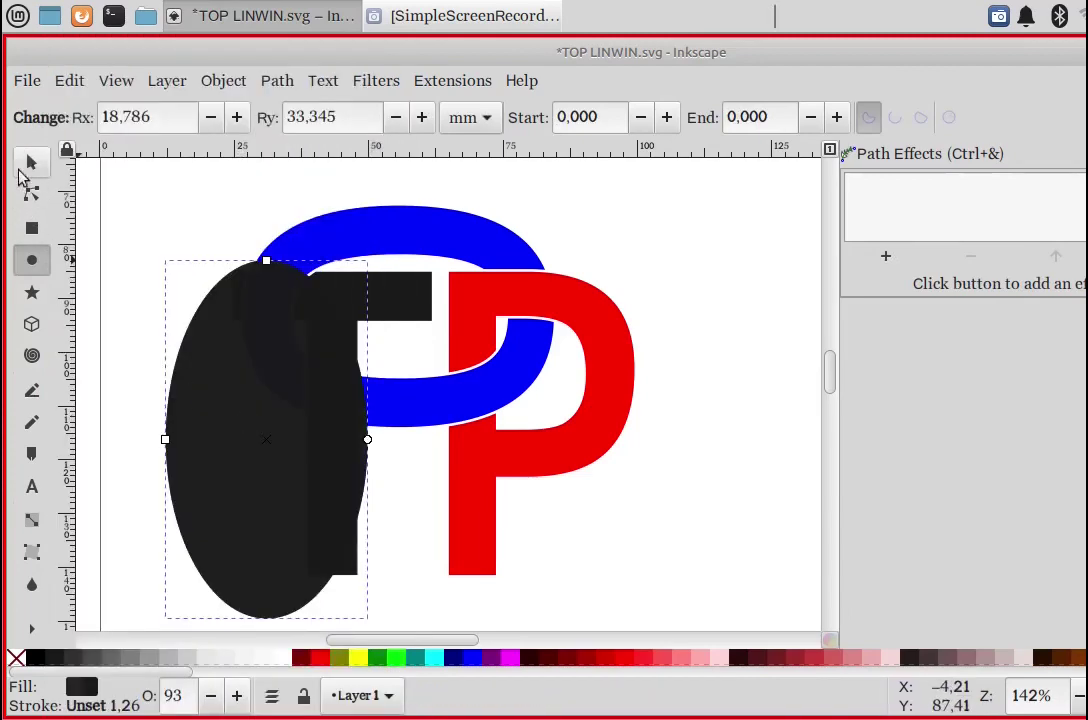
left_click(31, 162)
mouse_move(263, 443)
left_mouse_down()
mouse_move(359, 452)
mouse_move(338, 451)
left_mouse_up()
left_click(202, 405, "shift")
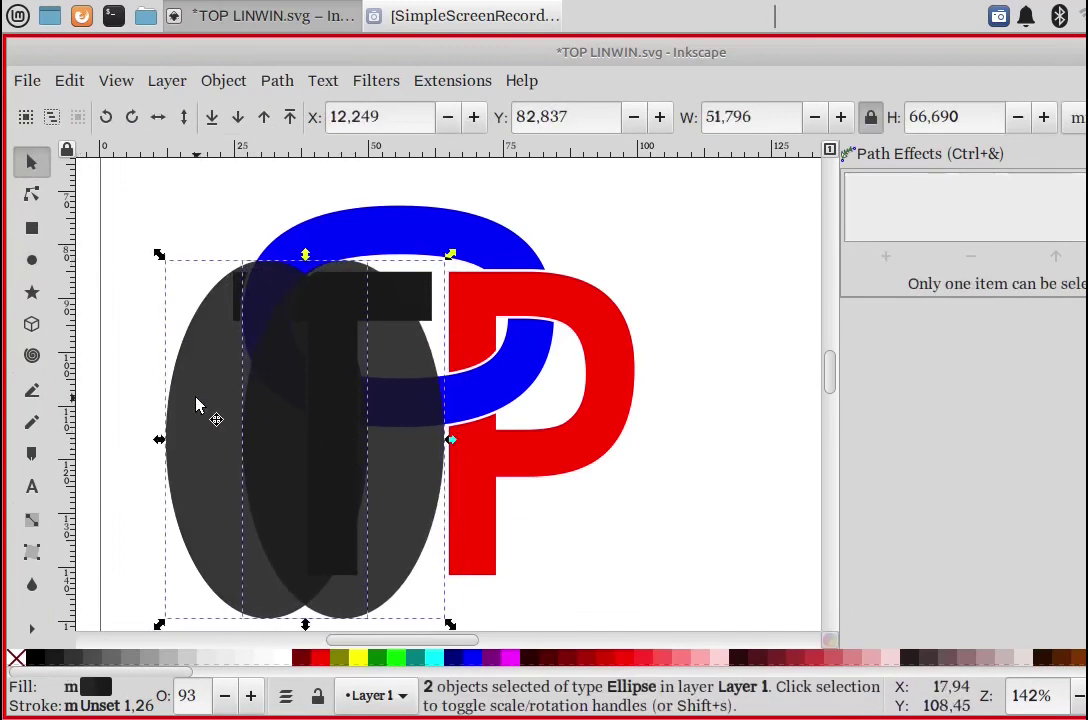
left_click(282, 82)
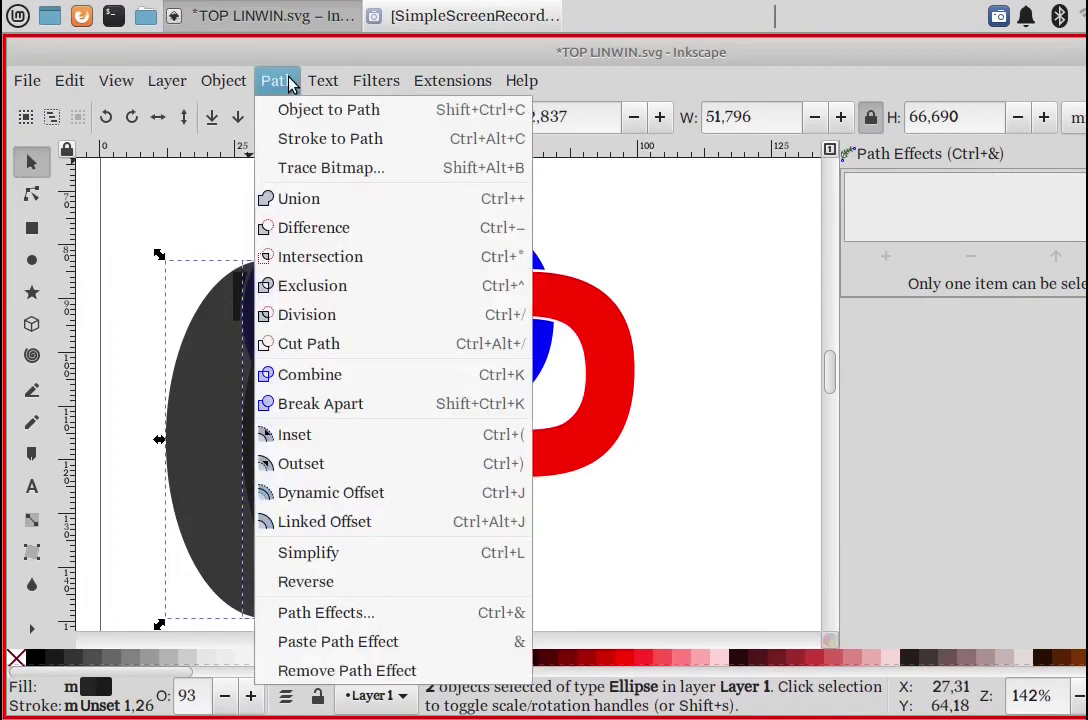
left_click(330, 230)
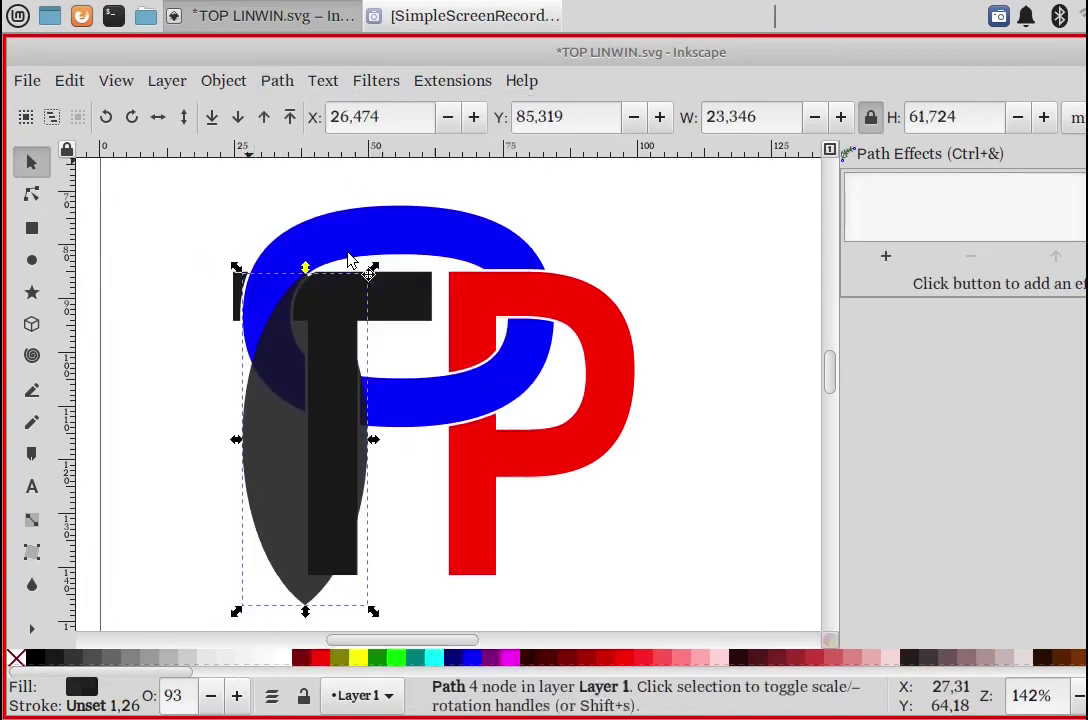
Step: Rotate the lens flat to 61.645 × 23.468 mm beneath the T and P
left_click(279, 401)
mouse_move(372, 267)
left_mouse_down()
mouse_move(463, 418)
mouse_move(478, 476)
mouse_move(472, 507)
mouse_move(520, 577)
mouse_move(512, 583)
left_mouse_up()
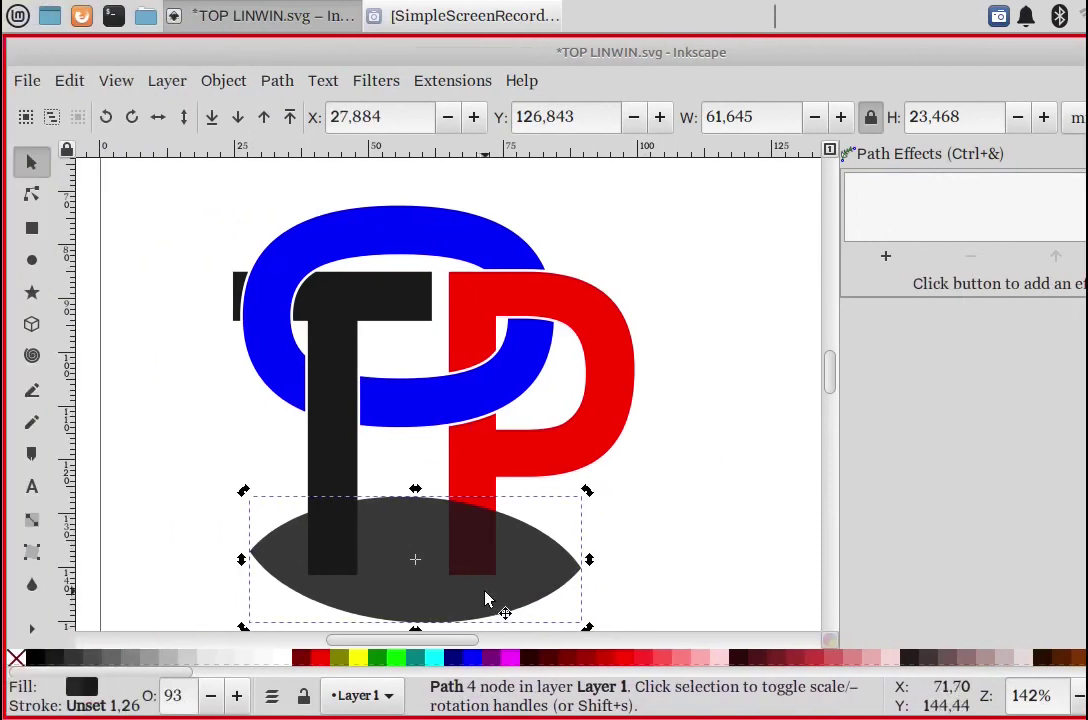
right_click(486, 598)
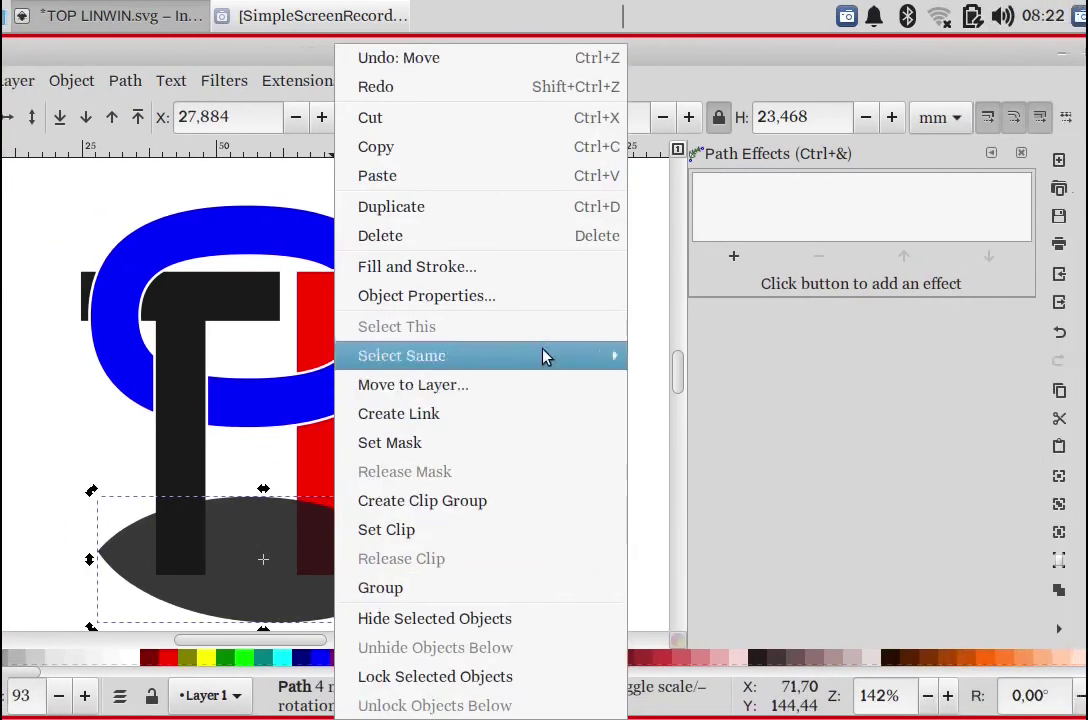
Step: Fill the lens with a radial gradient and stretch it to 106.889 × 30.010 mm under the letters
left_click(547, 280)
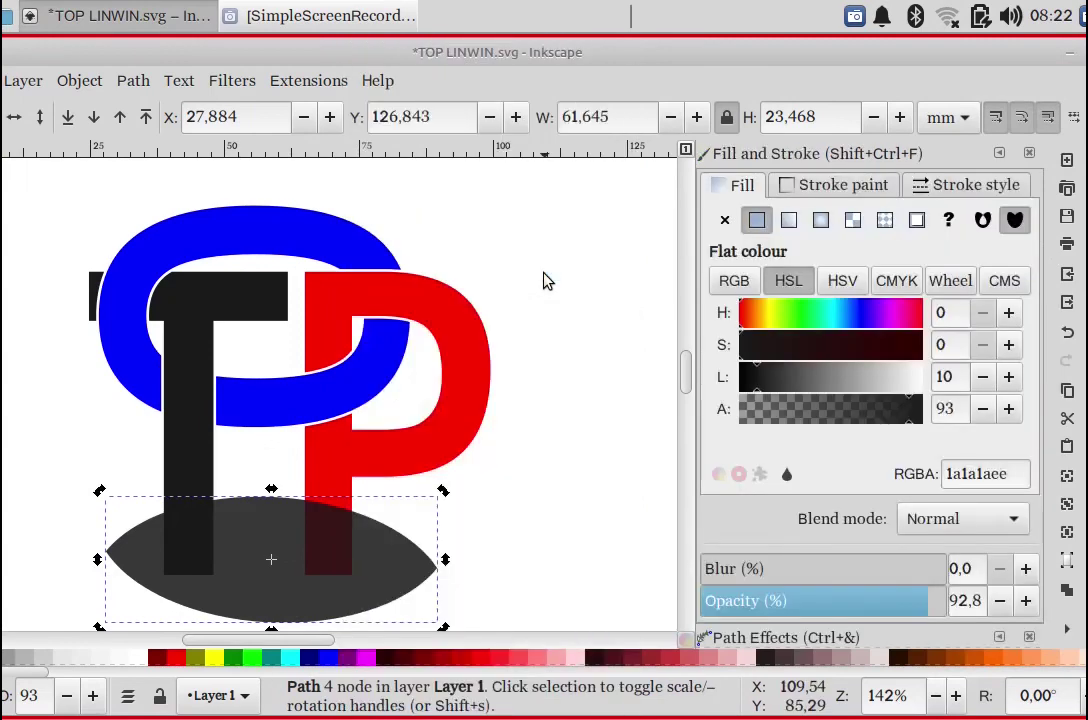
left_click(770, 222)
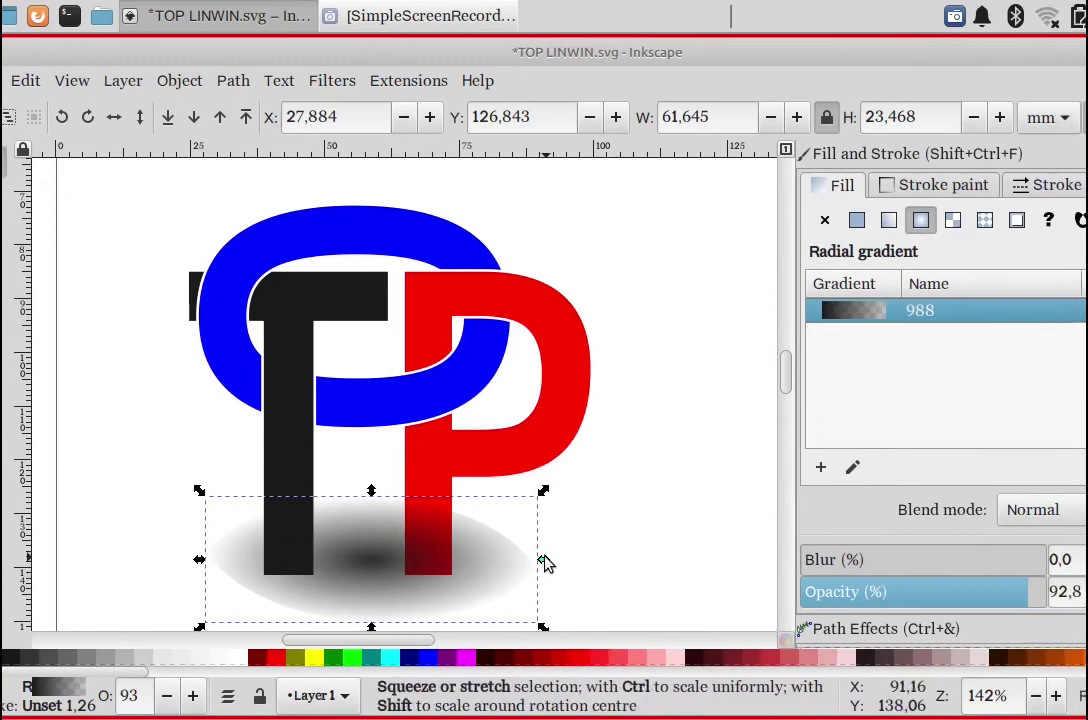
mouse_move(589, 559)
left_mouse_down()
mouse_move(565, 567)
mouse_move(636, 563)
left_mouse_up()
left_click_drag(539, 566, 503, 570)
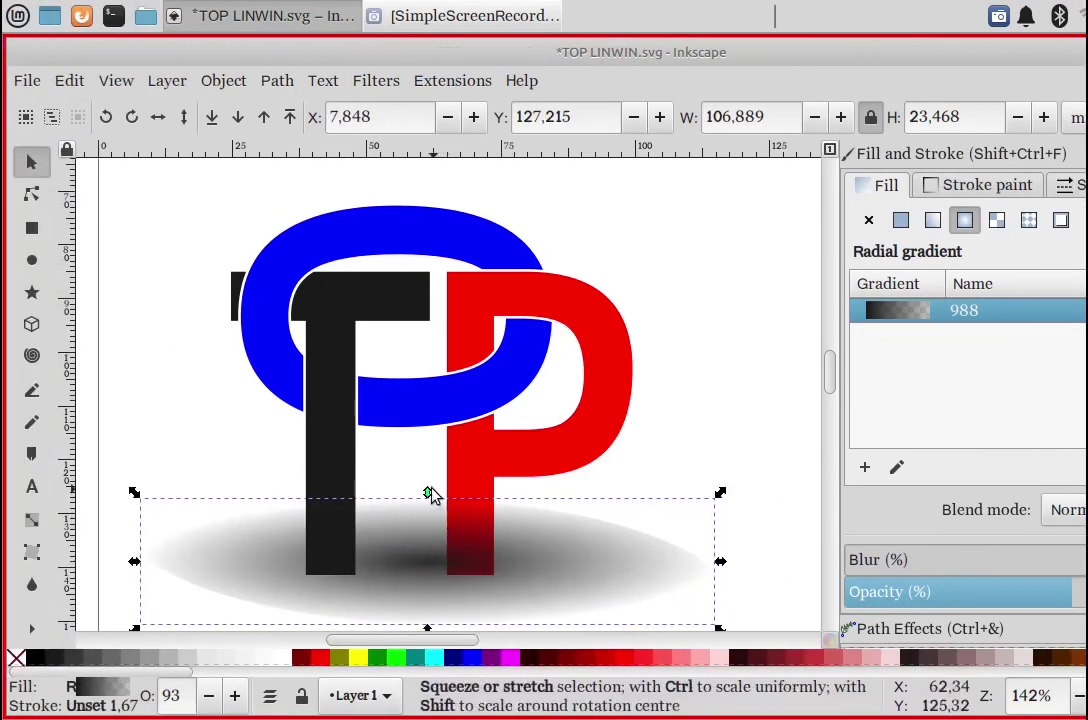
left_click_drag(429, 494, 437, 462)
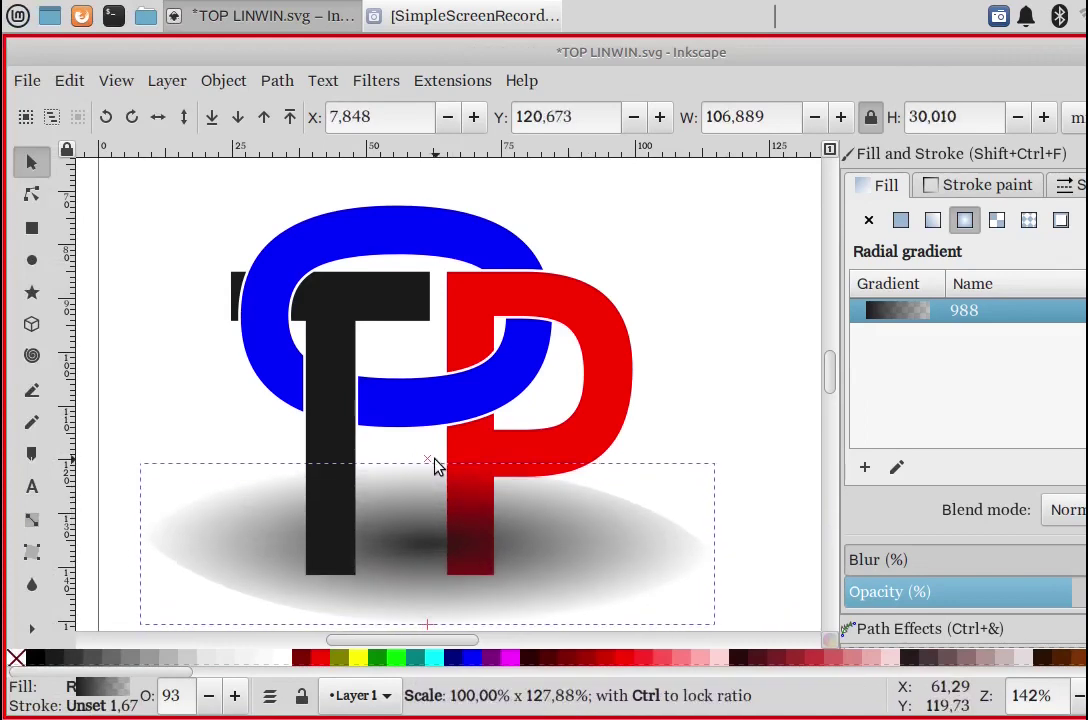
left_click_drag(517, 542, 498, 567)
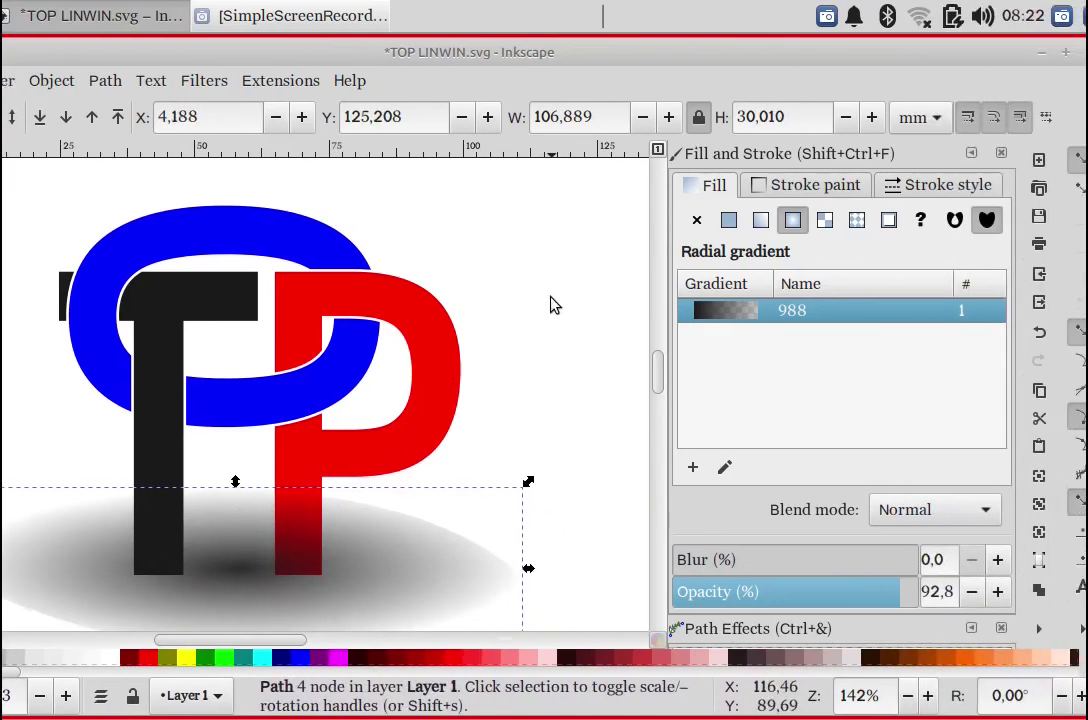
left_click(725, 305)
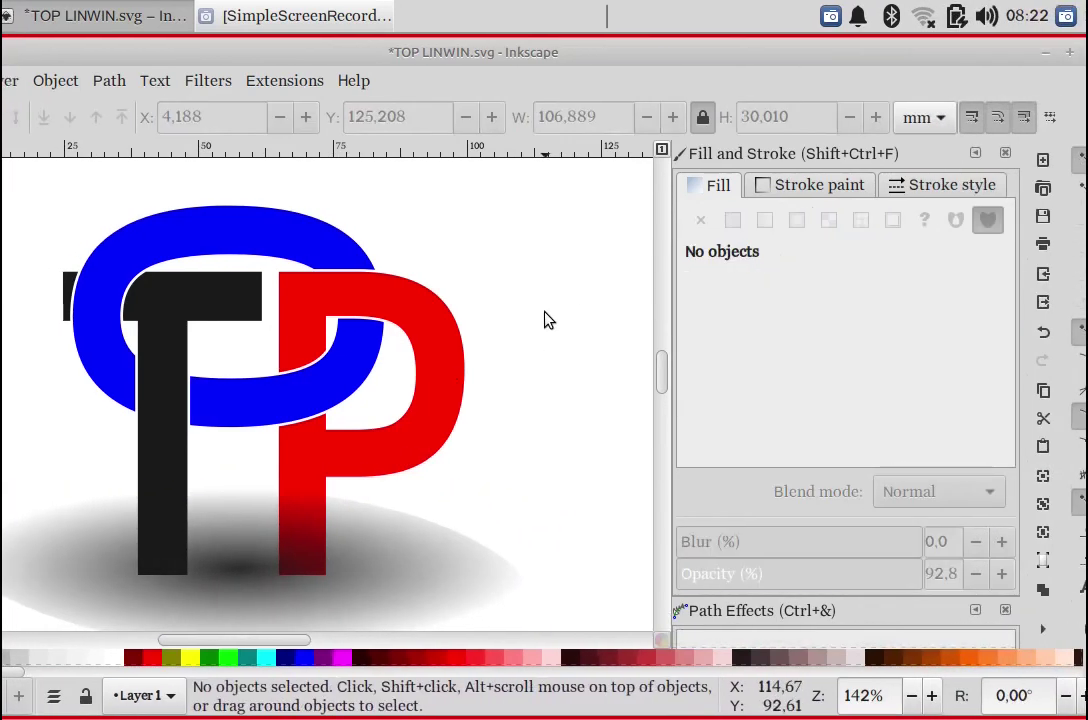
Step: Group the T, ring, P and gradient shadow into a single logo object
scroll(548, 320, "down", 1, "ctrl")
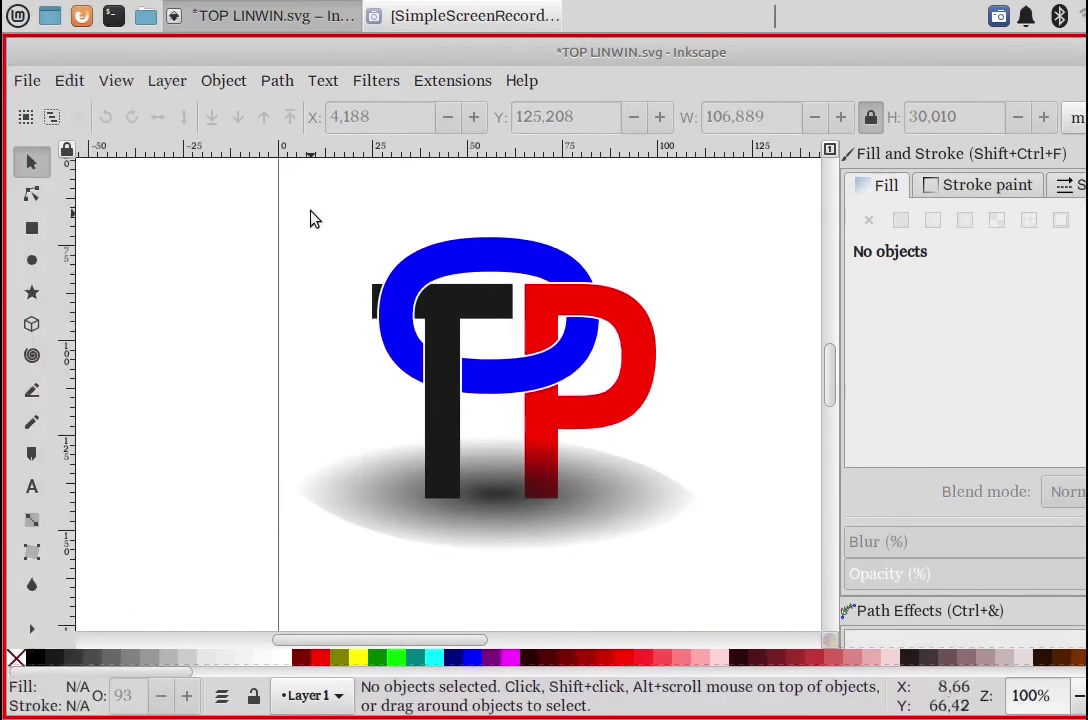
left_click_drag(310, 218, 558, 598)
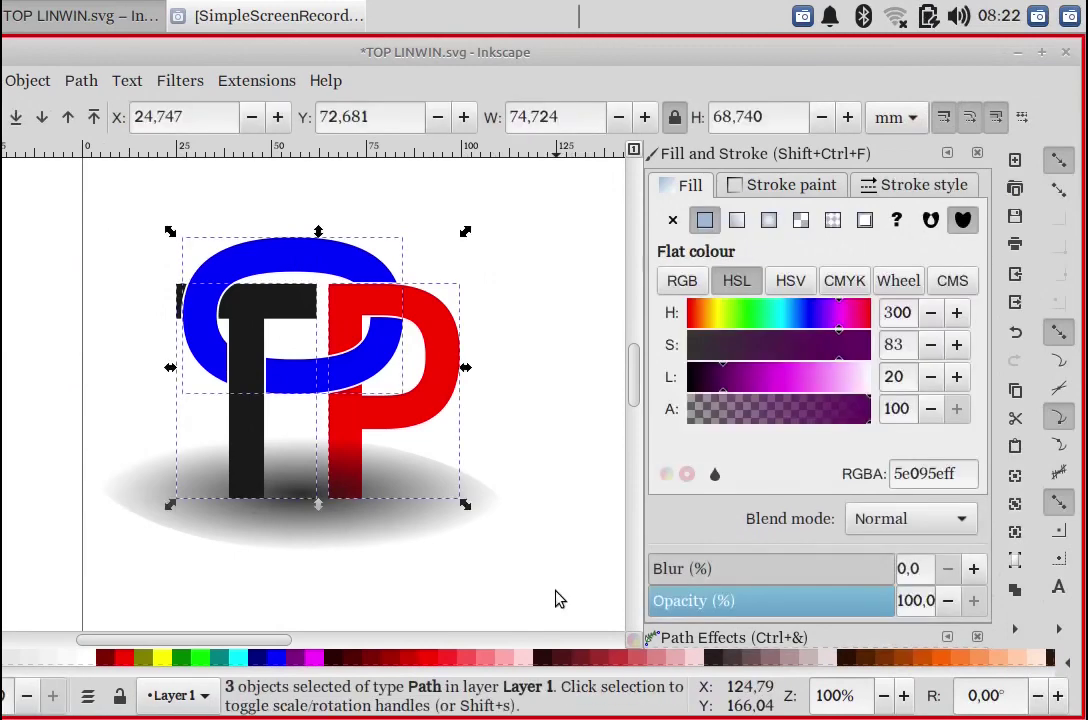
left_click(556, 600)
mouse_move(535, 607)
left_mouse_down()
mouse_move(252, 323)
mouse_move(253, 175)
left_mouse_up()
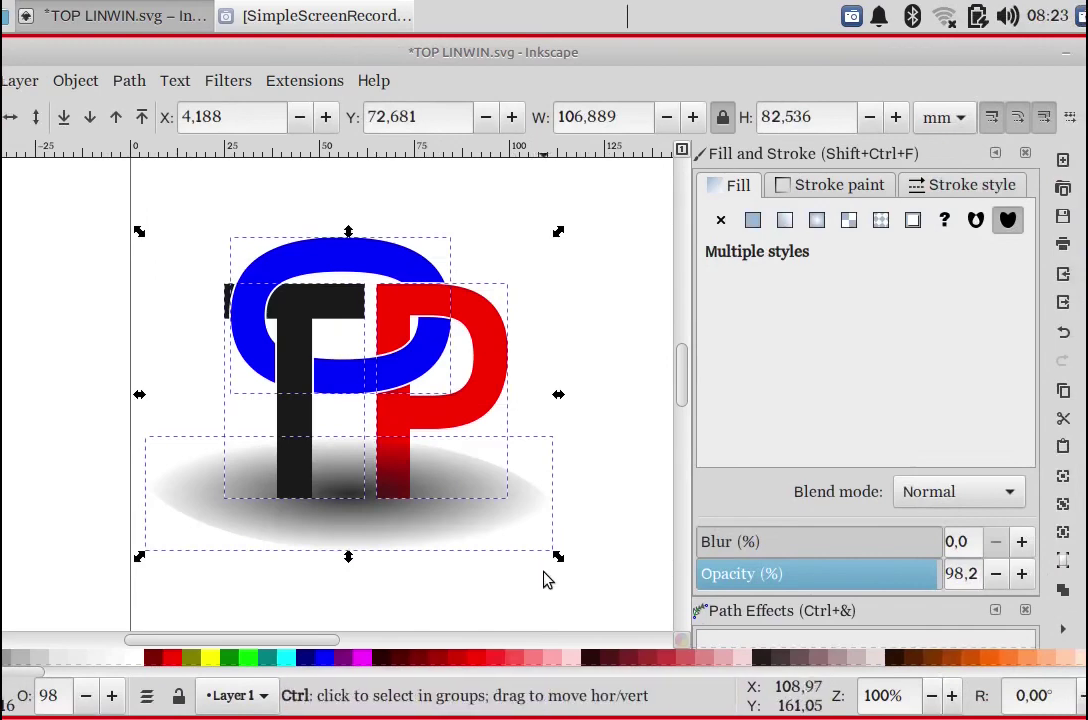
key("ctrl+g")
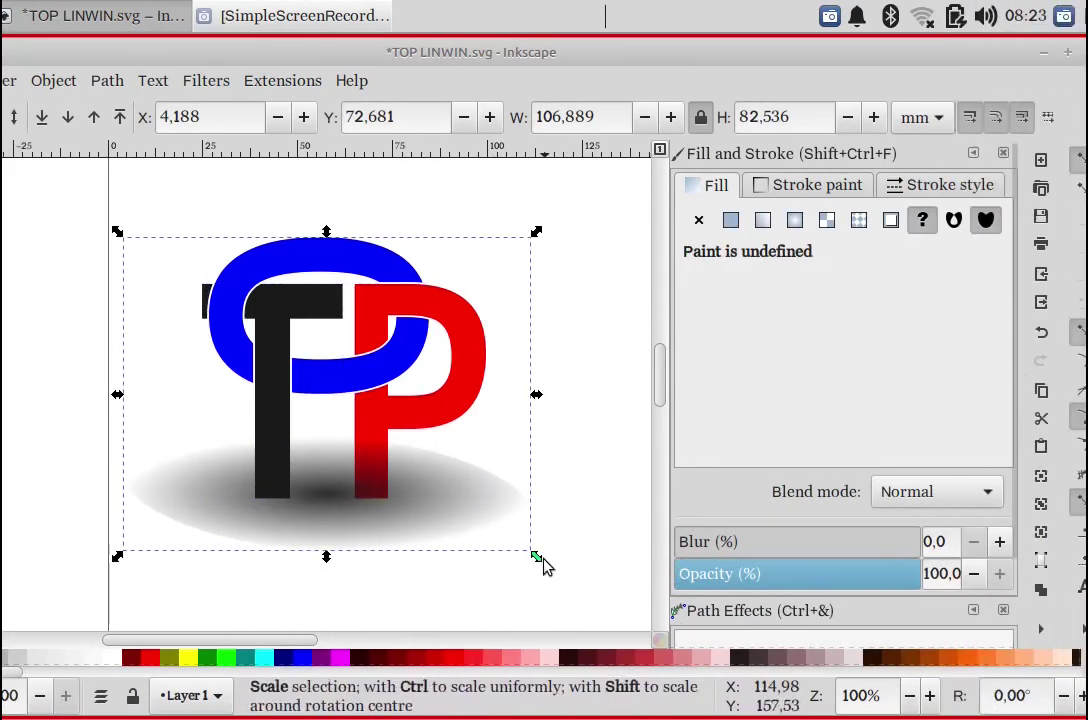
Step: Enlarge the grouped logo to about 126 × 97 mm and shift it up and right
left_click_drag(544, 569, 598, 617)
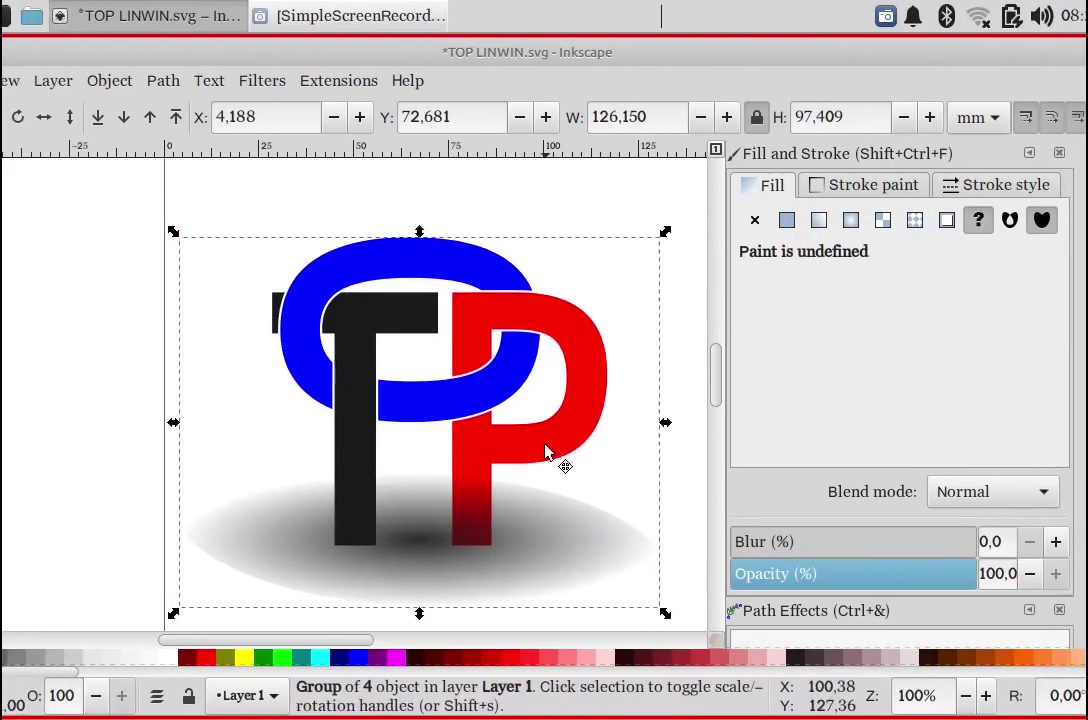
left_click_drag(545, 452, 588, 390)
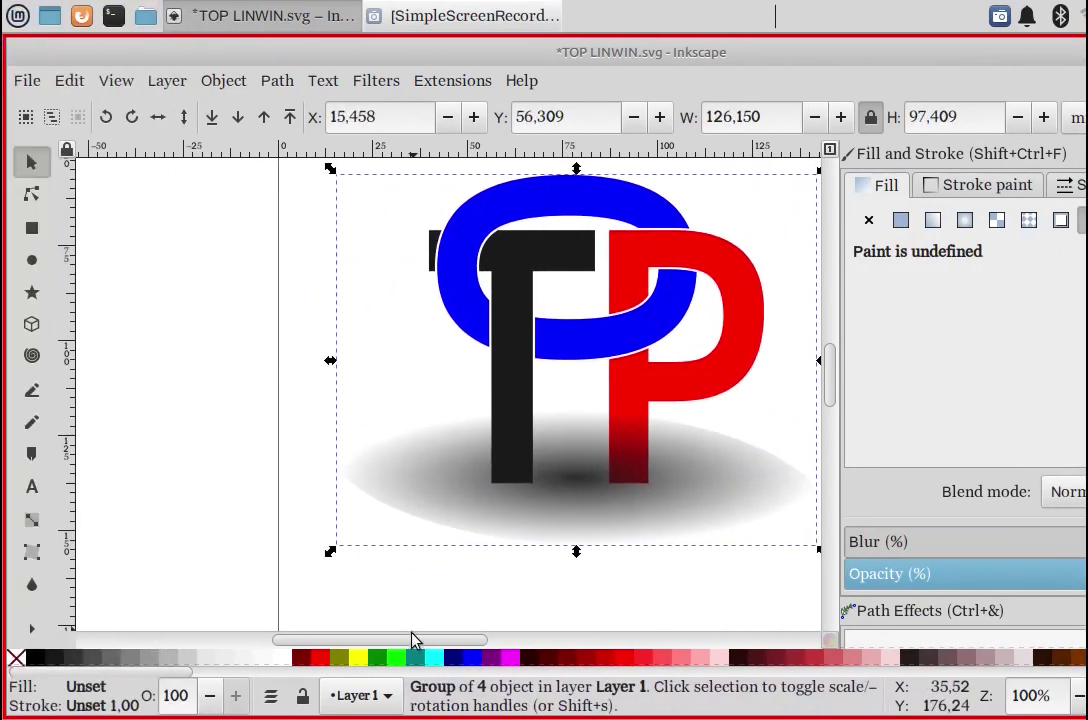
left_click_drag(291, 640, 343, 640)
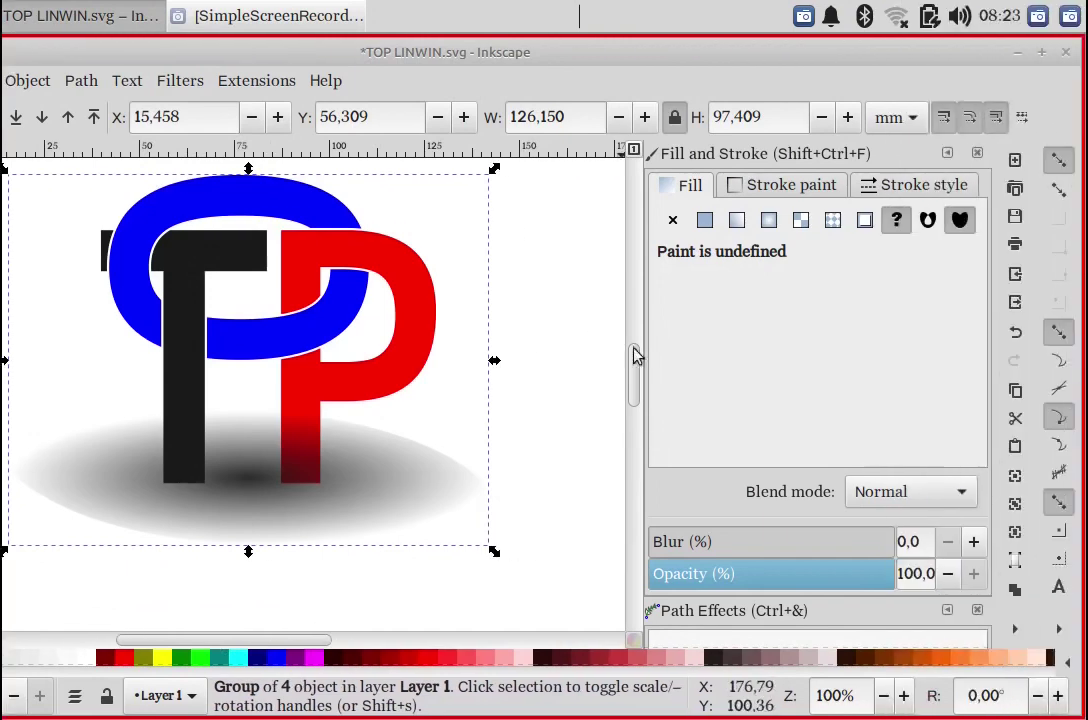
scroll(636, 369, "up", 1)
left_click(567, 412)
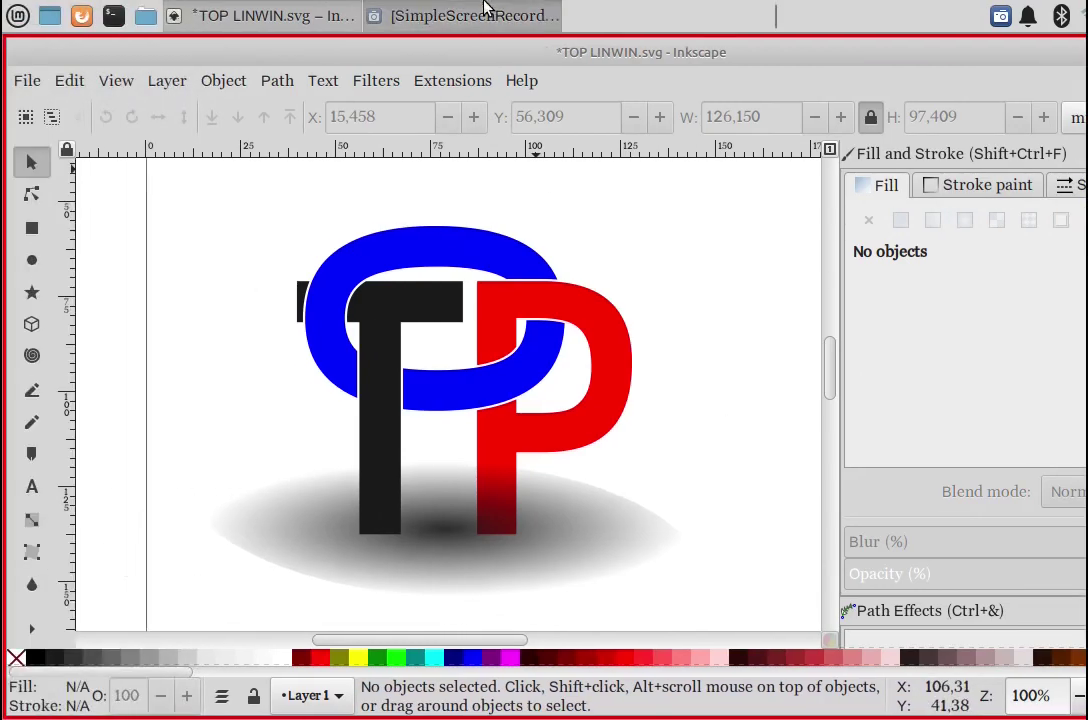
Step: Bring the SimpleScreenRecorder window in front of the finished TOP LINWIN.svg logo
left_click(485, 6)
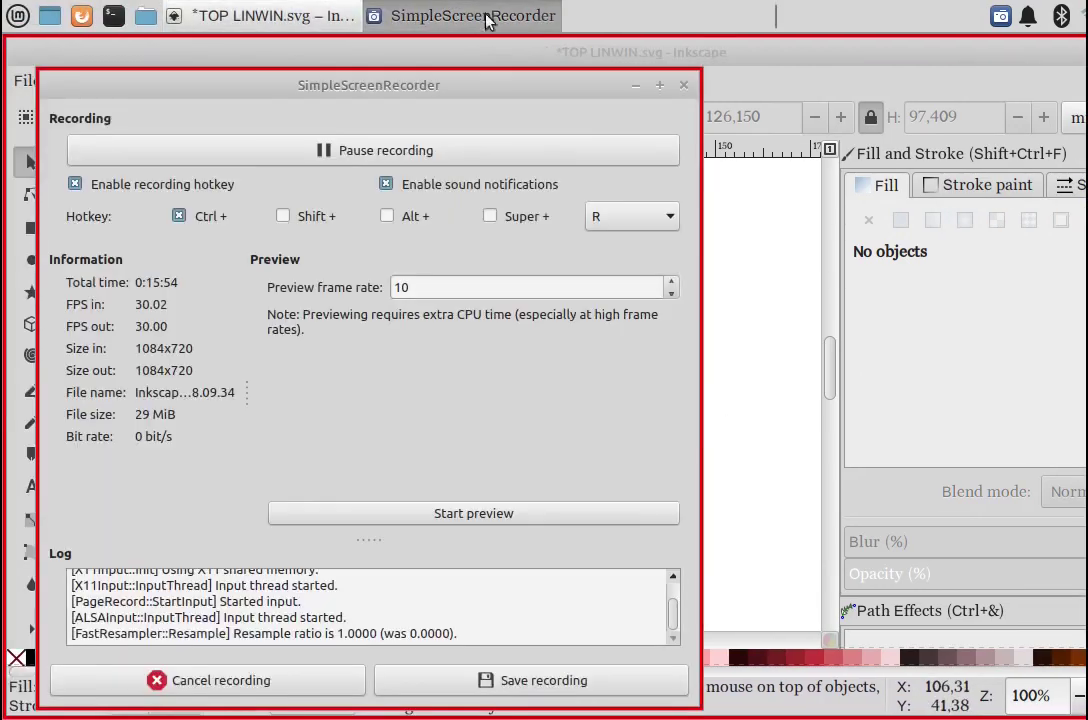